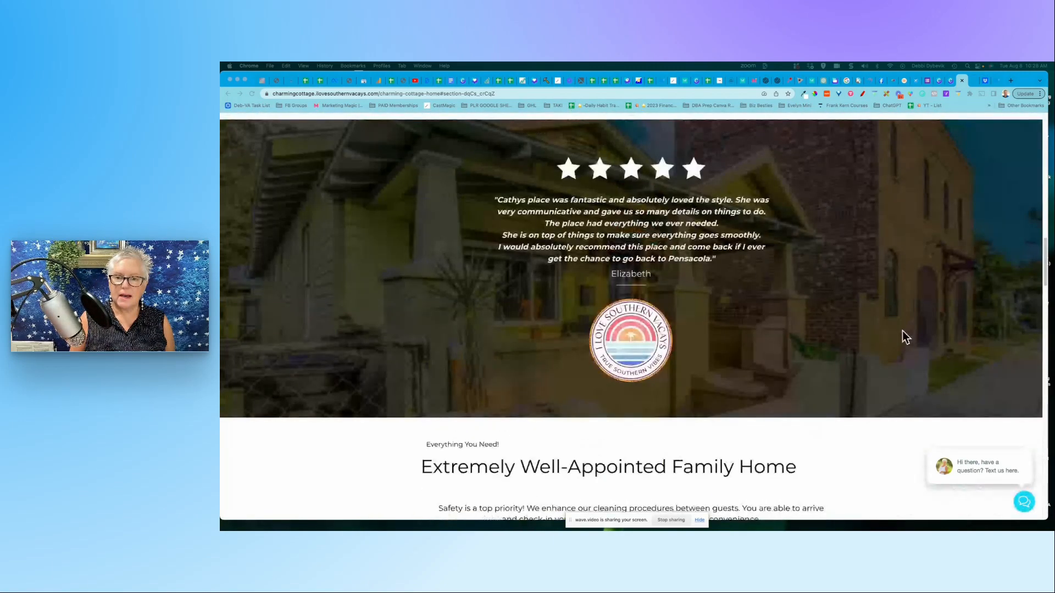
Return to the start of the Charming Cottage page and reduce its browser zoom by three levels
scroll(902, 331, "up", 15)
scroll(902, 330, "up", 4)
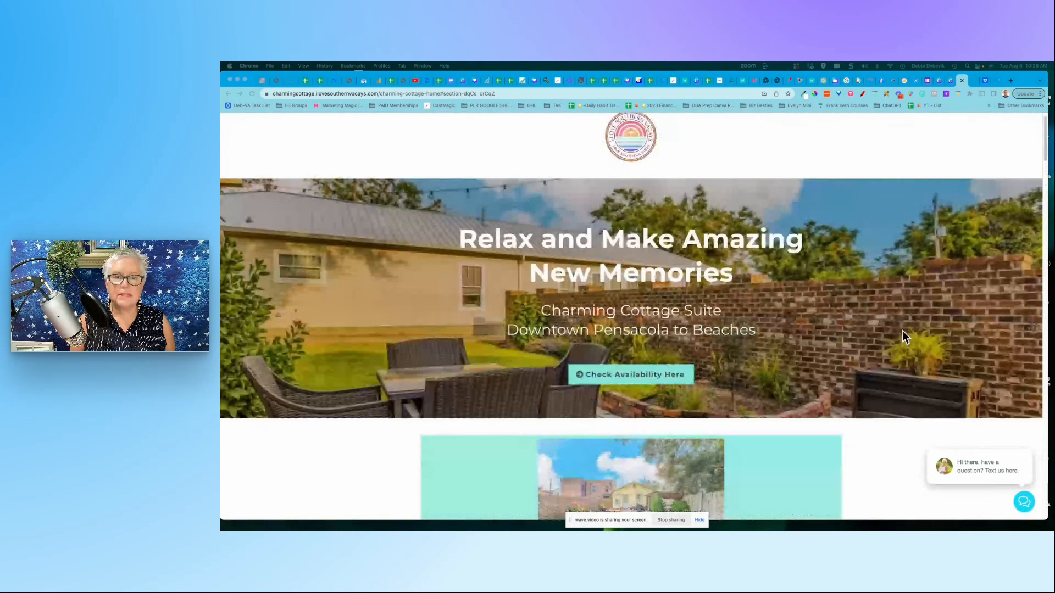
scroll(902, 331, "up", 1)
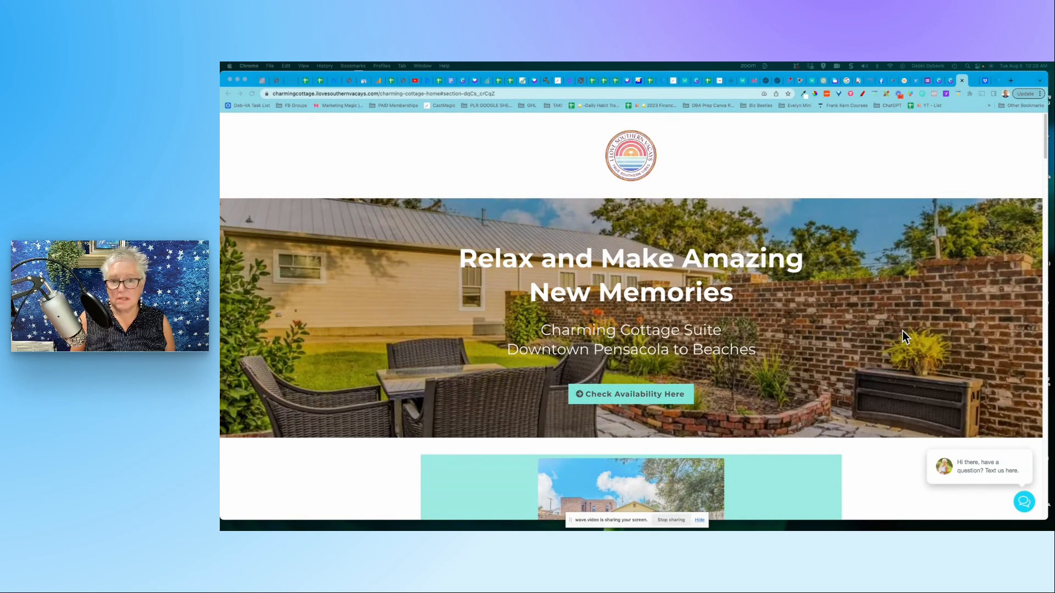
left_click(348, 153)
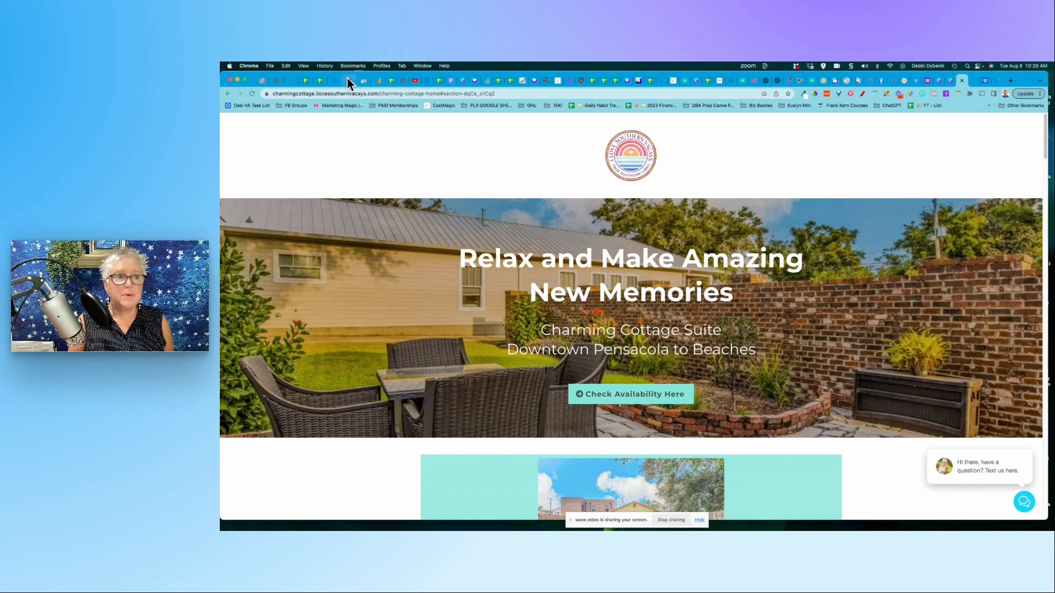
left_click(303, 66)
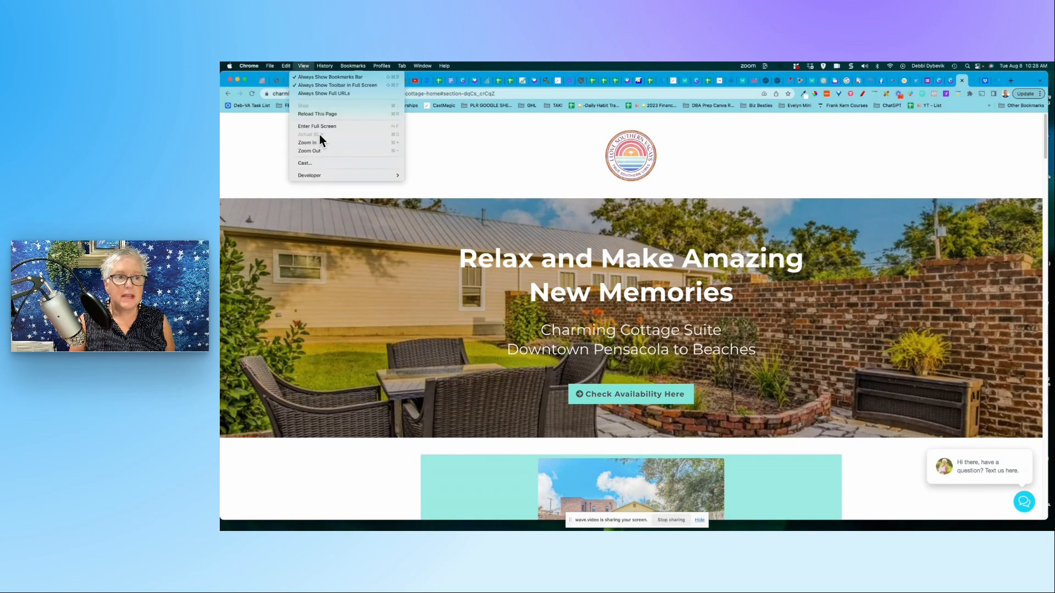
left_click(321, 149)
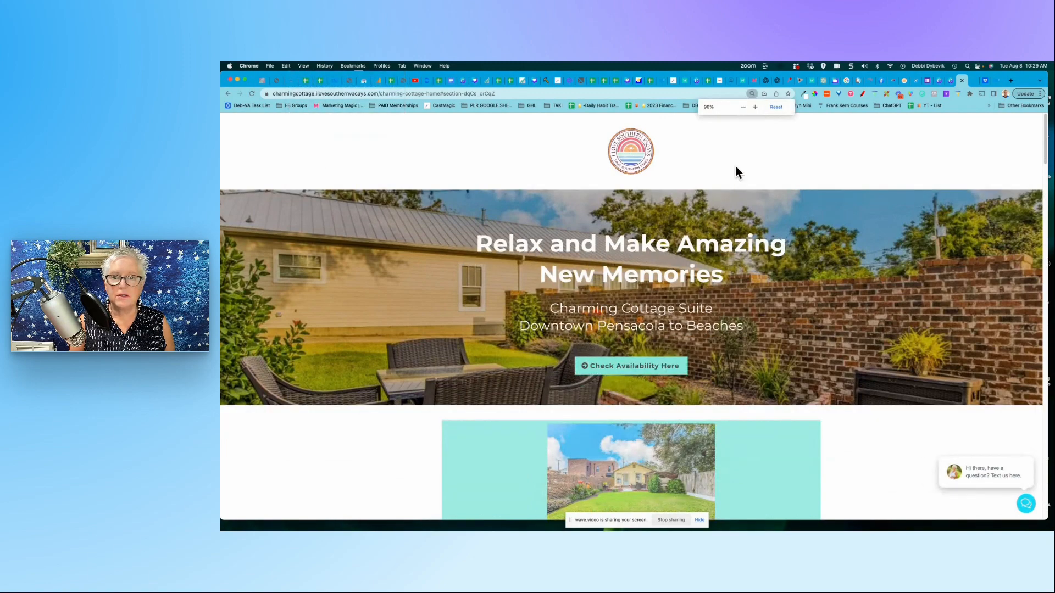
left_click(743, 107)
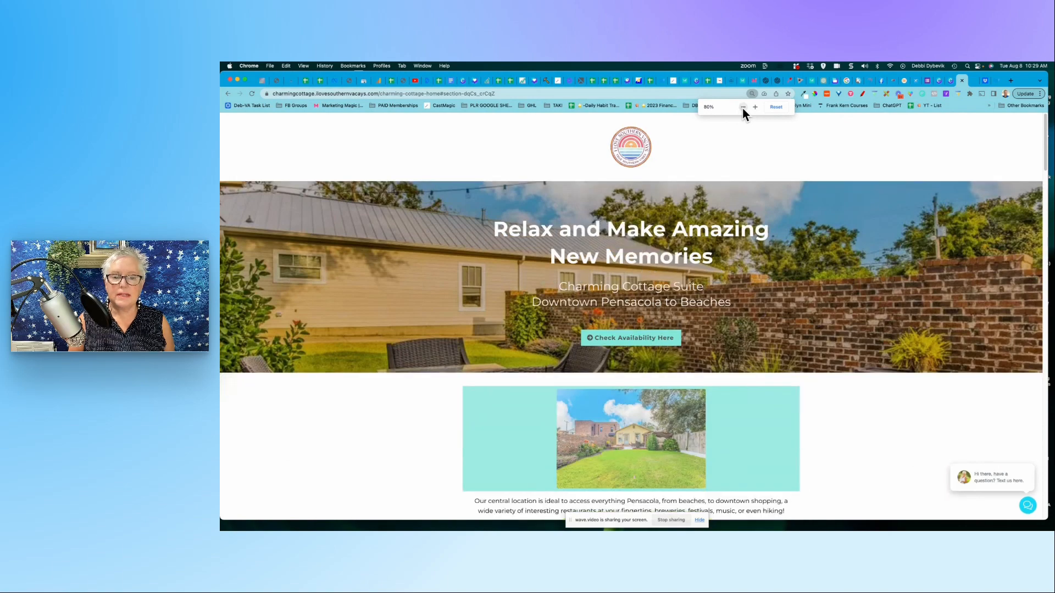
left_click(743, 107)
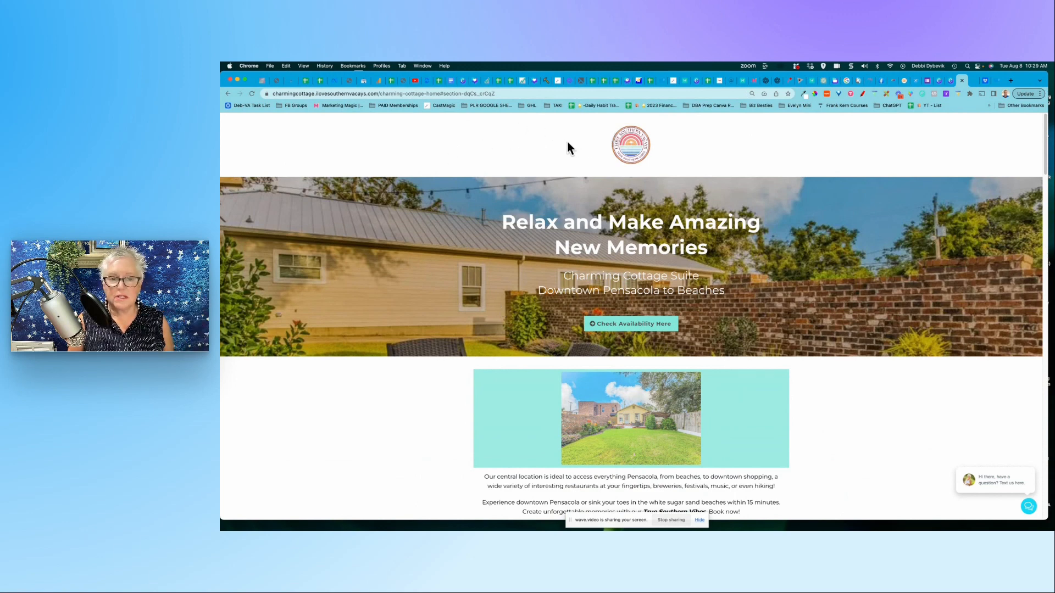
Examine the header of the cottage page: the logo, the background photo, the headline and the Check Availability Here button
scroll(439, 244, "down", 2)
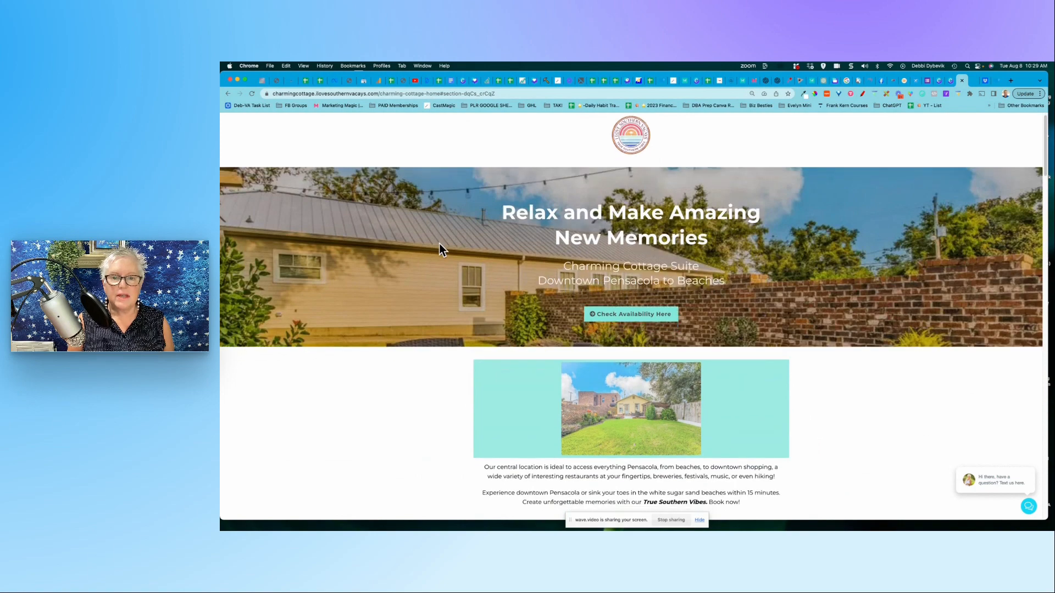
scroll(440, 243, "up", 1)
scroll(440, 244, "down", 5)
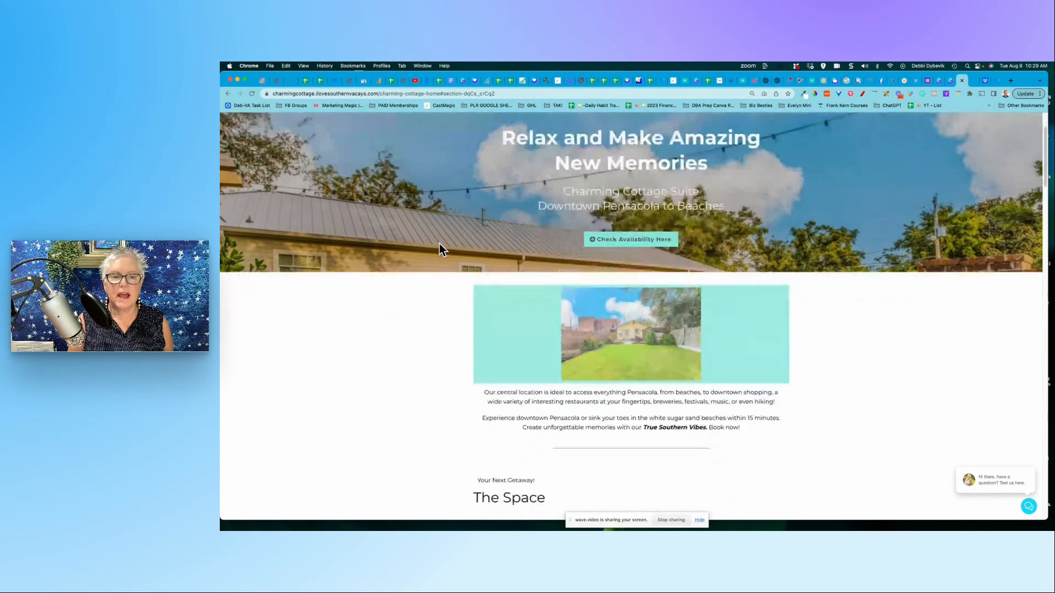
scroll(440, 250, "up", 5)
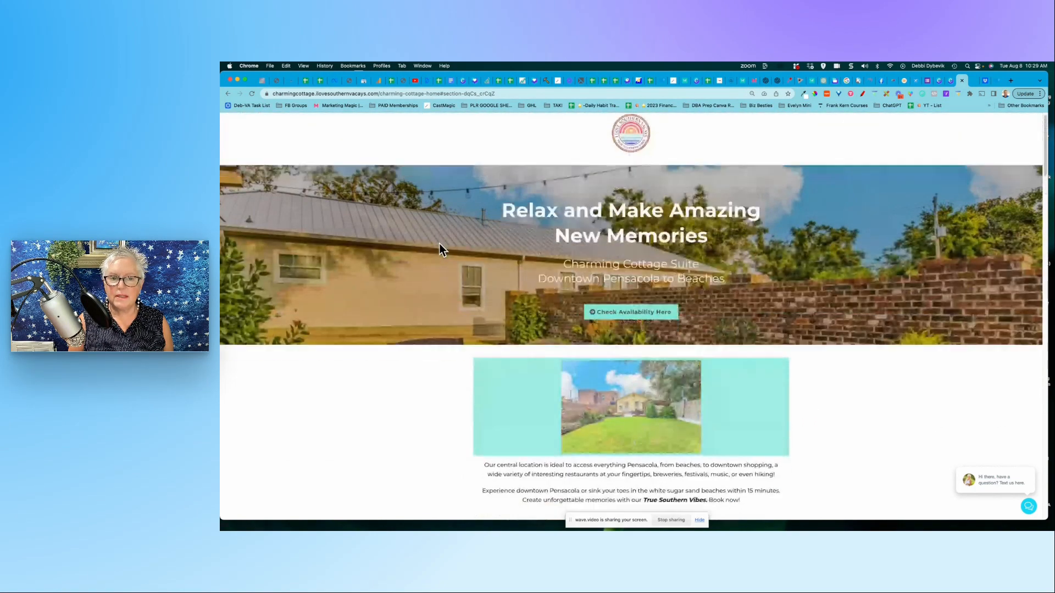
scroll(439, 244, "down", 6)
scroll(439, 245, "up", 6)
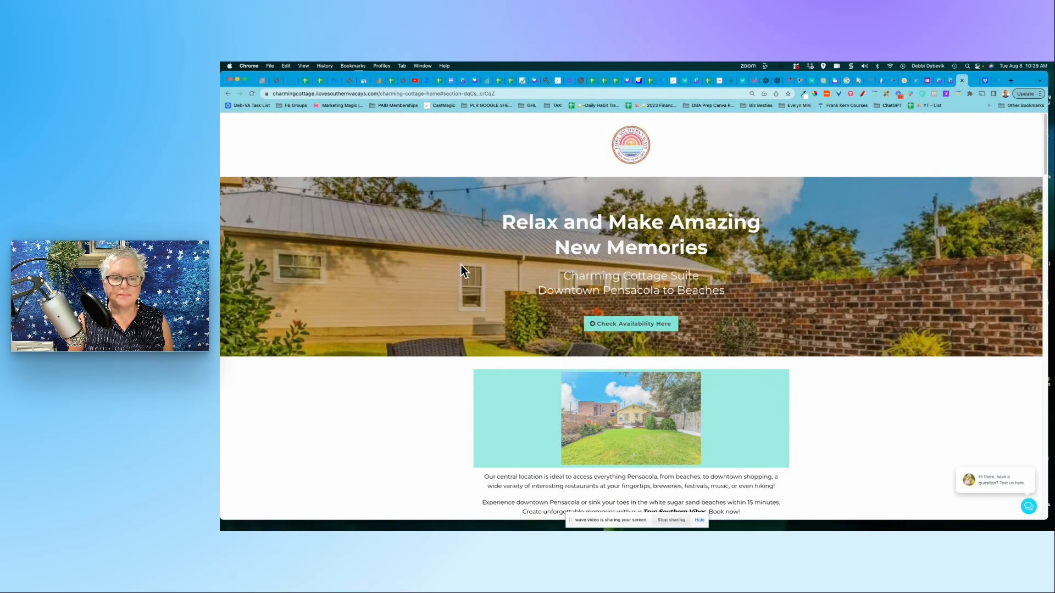
scroll(430, 250, "down", 3)
scroll(431, 251, "up", 3)
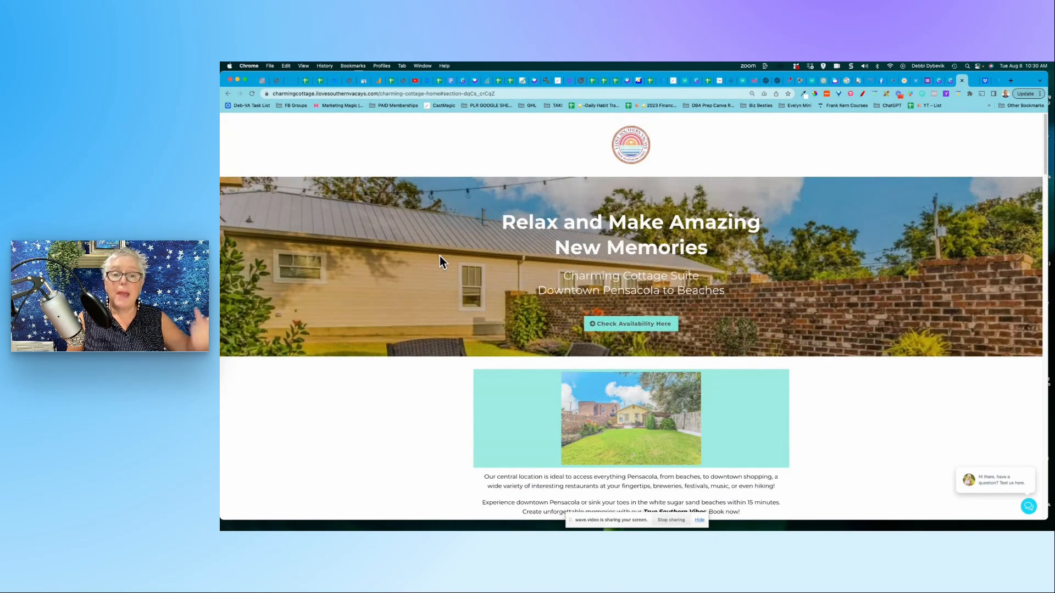
scroll(440, 256, "down", 3)
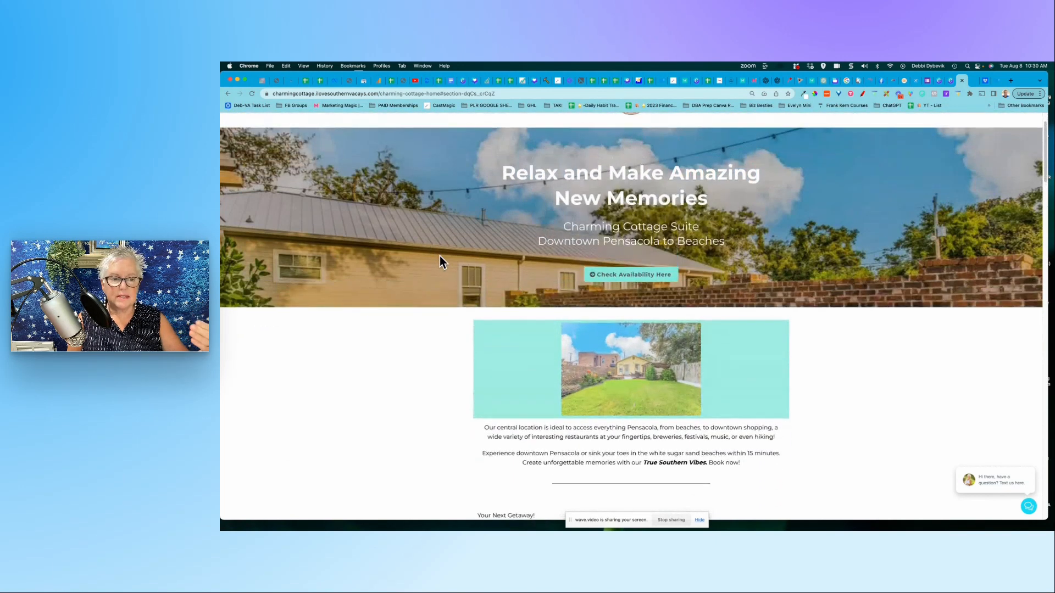
scroll(440, 256, "down", 2)
scroll(439, 256, "up", 3)
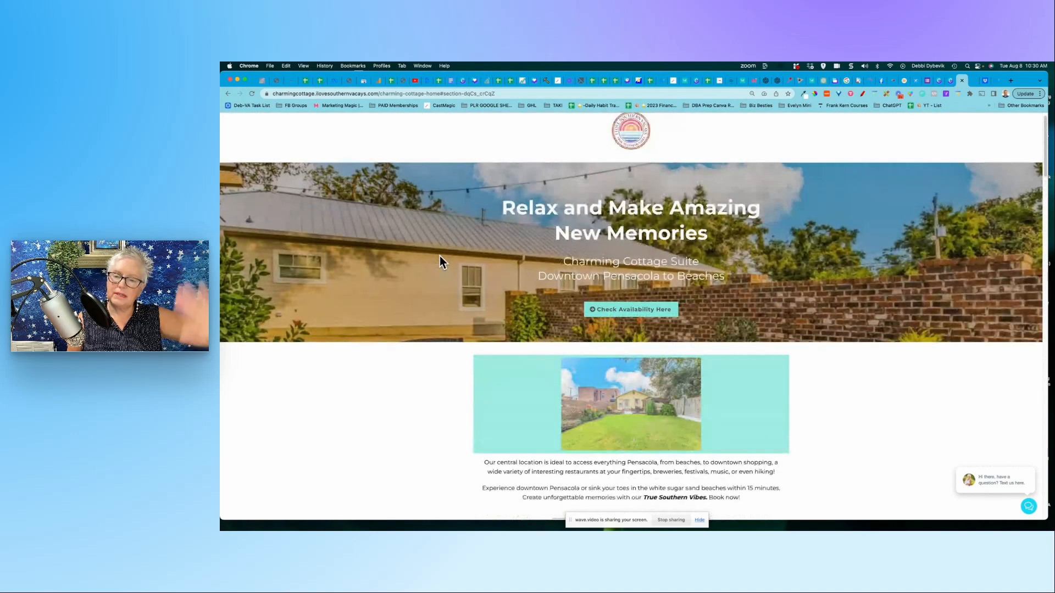
scroll(439, 256, "down", 3)
scroll(439, 256, "up", 2)
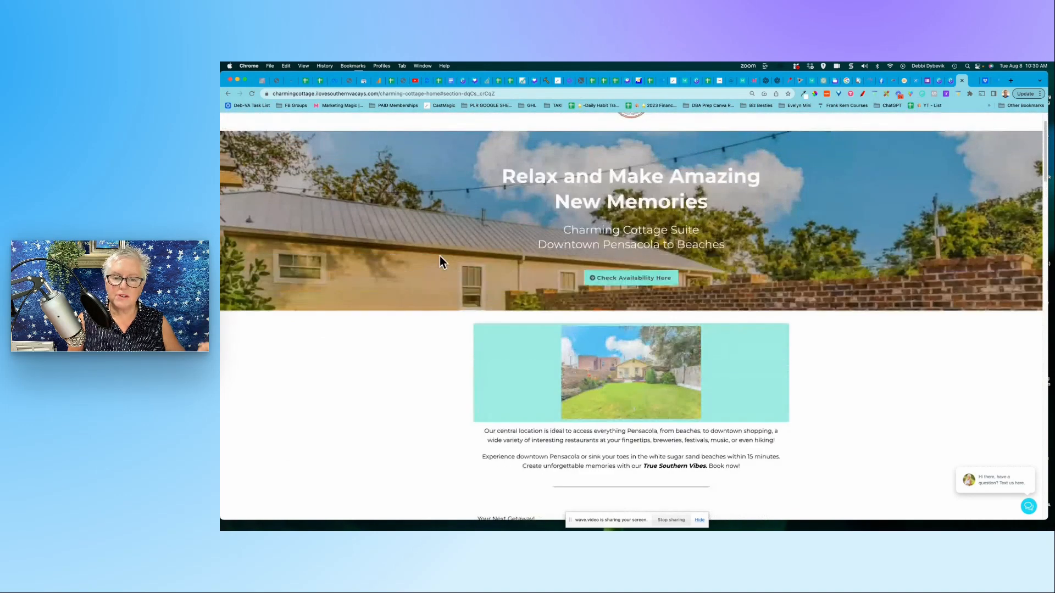
scroll(440, 256, "up", 2)
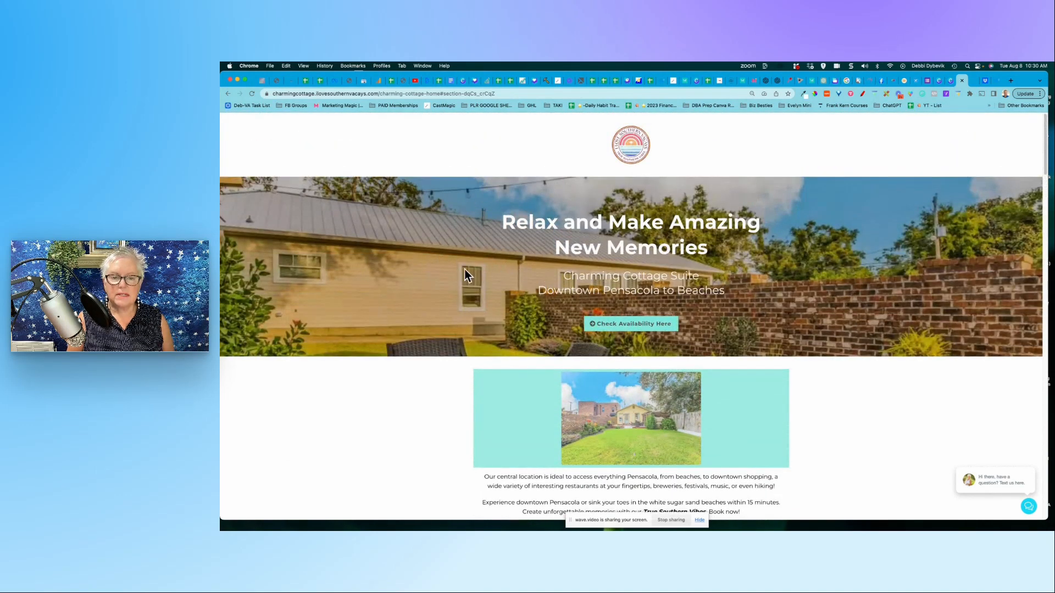
Skim the page from the header banner through The Space to the Incredible Amenities section and back to the intro photo
scroll(459, 269, "down", 10)
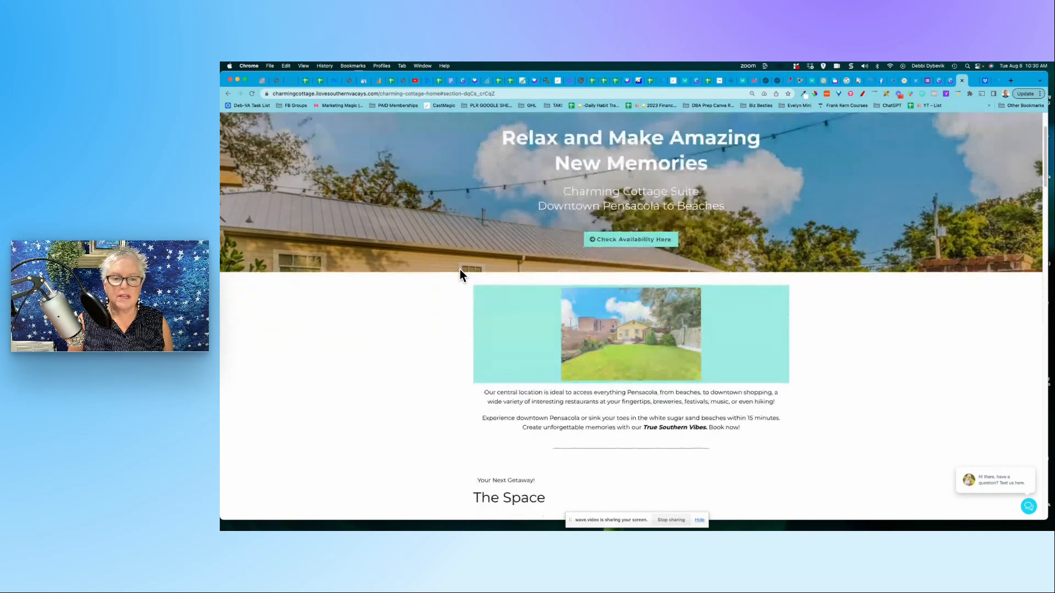
scroll(460, 269, "down", 15)
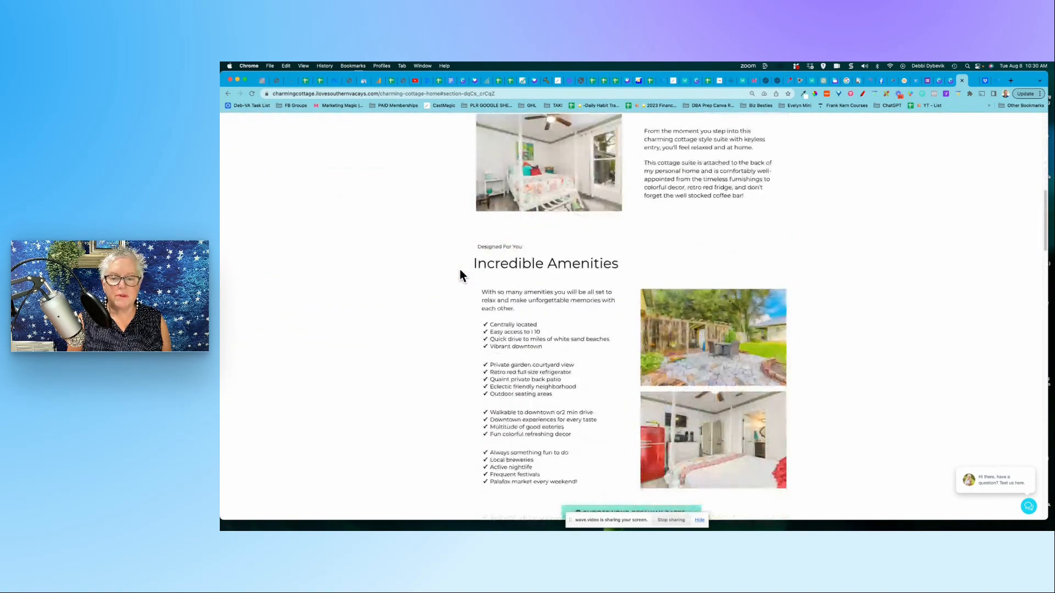
scroll(460, 269, "up", 10)
scroll(460, 269, "up", 12)
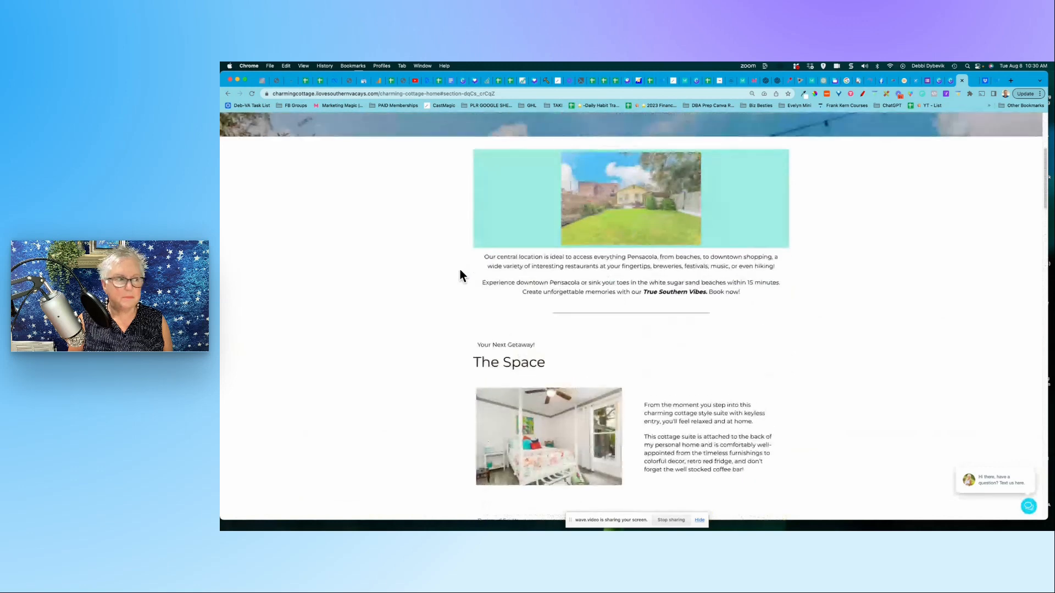
scroll(459, 269, "down", 10)
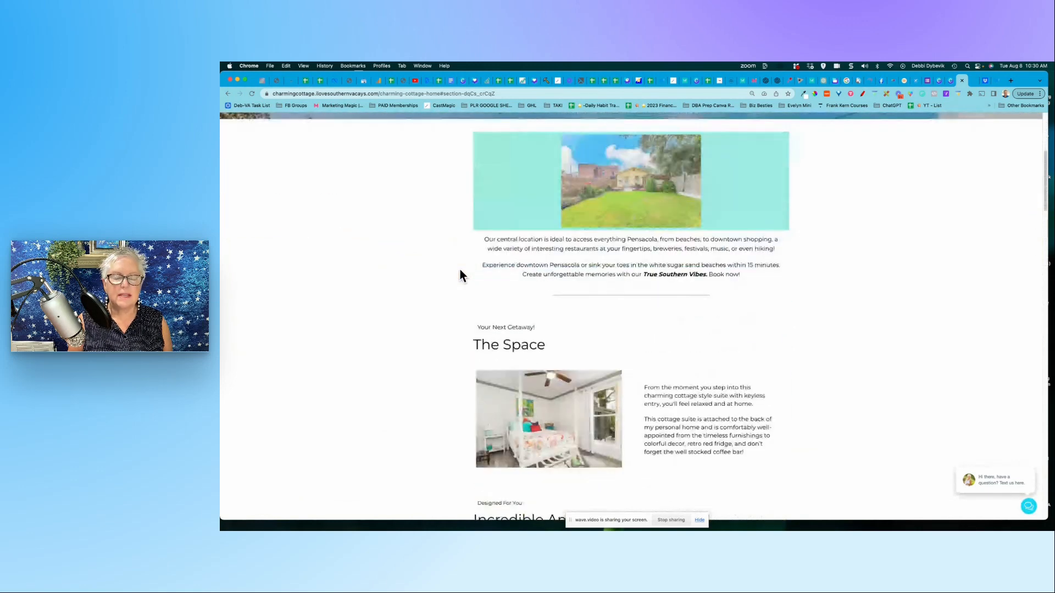
scroll(460, 269, "down", 9)
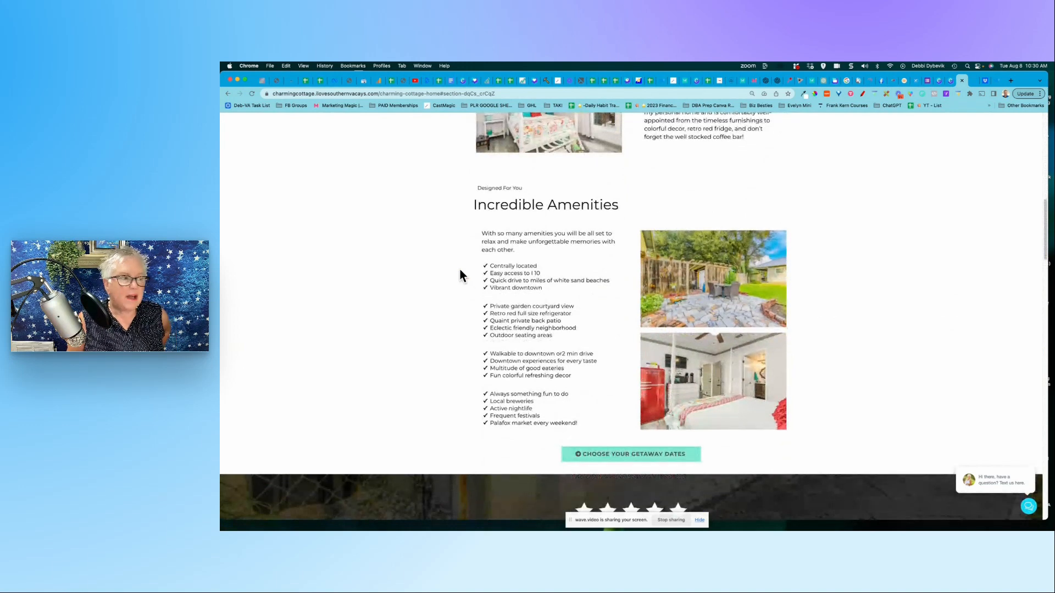
scroll(460, 269, "up", 4)
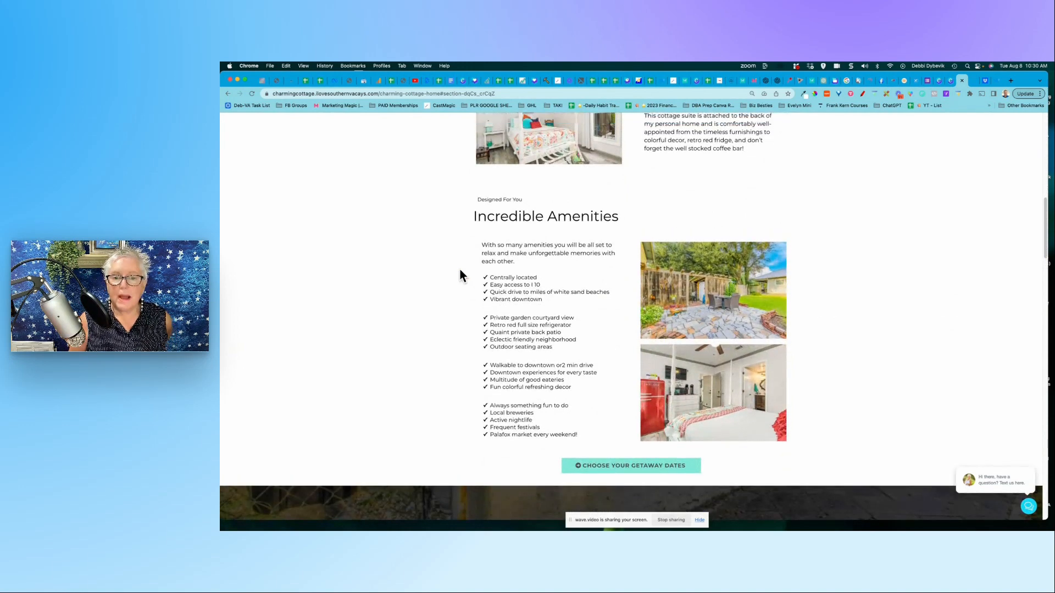
scroll(460, 269, "up", 6)
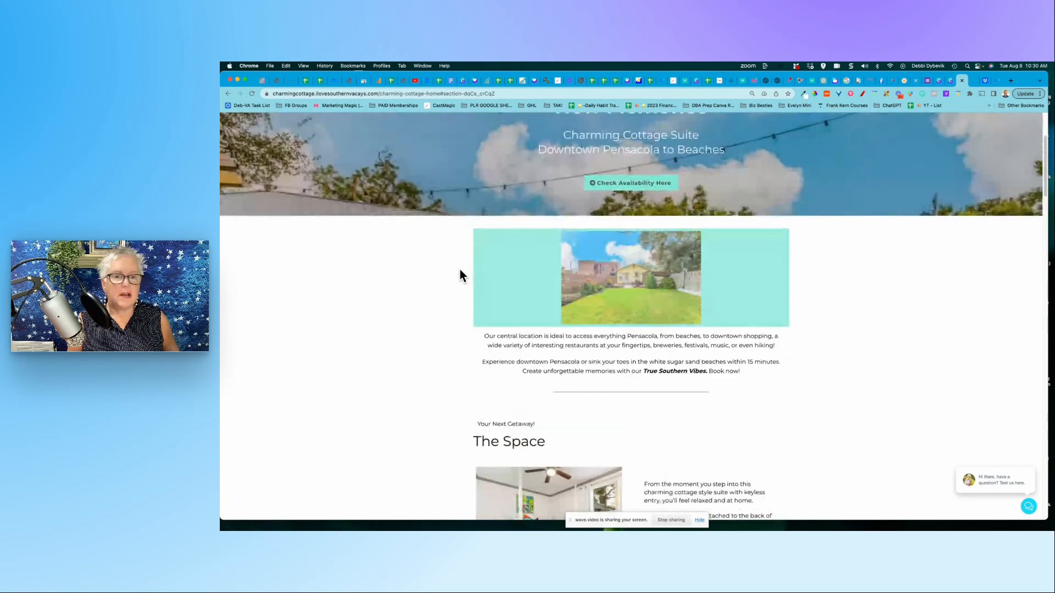
scroll(460, 269, "up", 1)
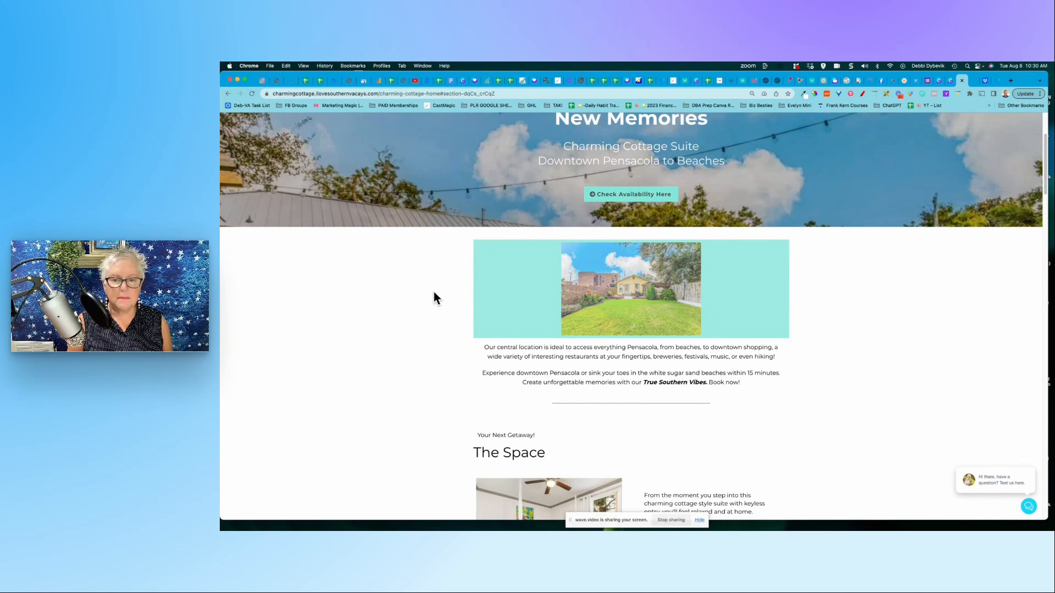
Review the intro text, The Space description and the Incredible Amenities checklist with its photos and the Choose Your Getaway Dates button
scroll(433, 291, "down", 3)
scroll(434, 293, "down", 3)
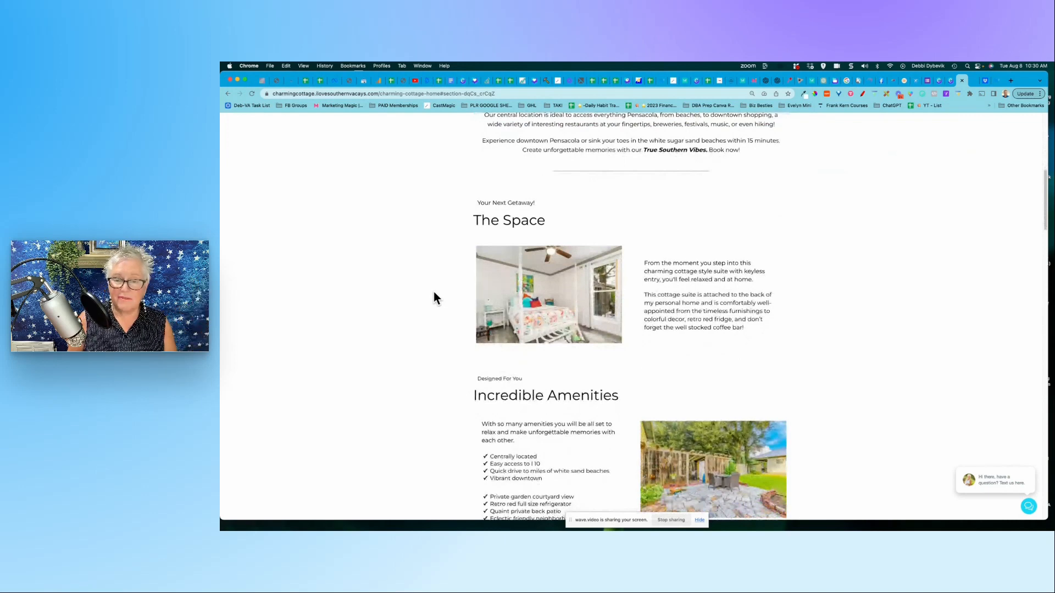
scroll(434, 299, "down", 3)
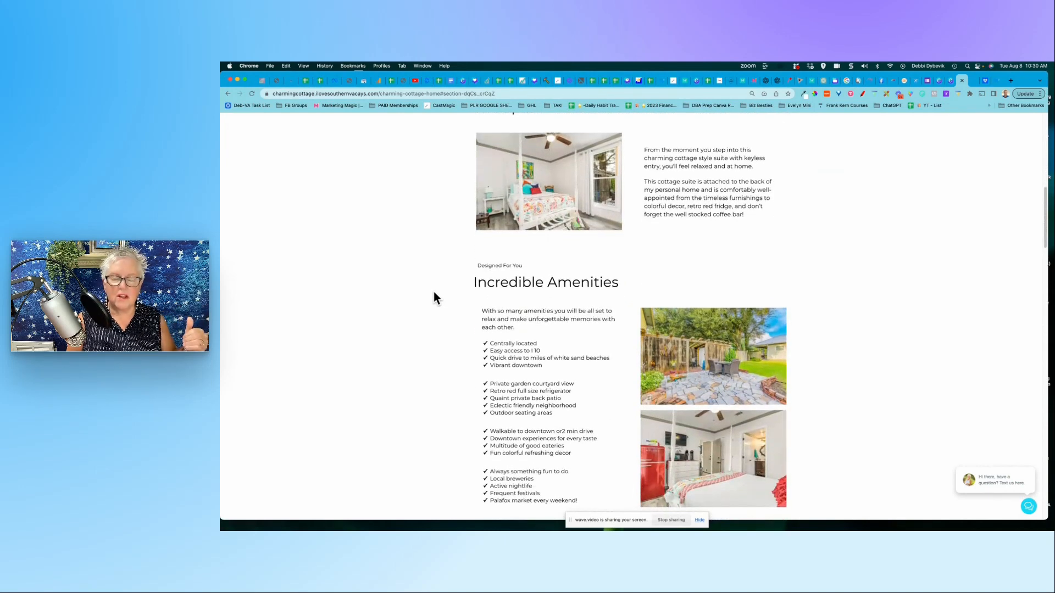
scroll(433, 299, "up", 3)
scroll(434, 298, "up", 3)
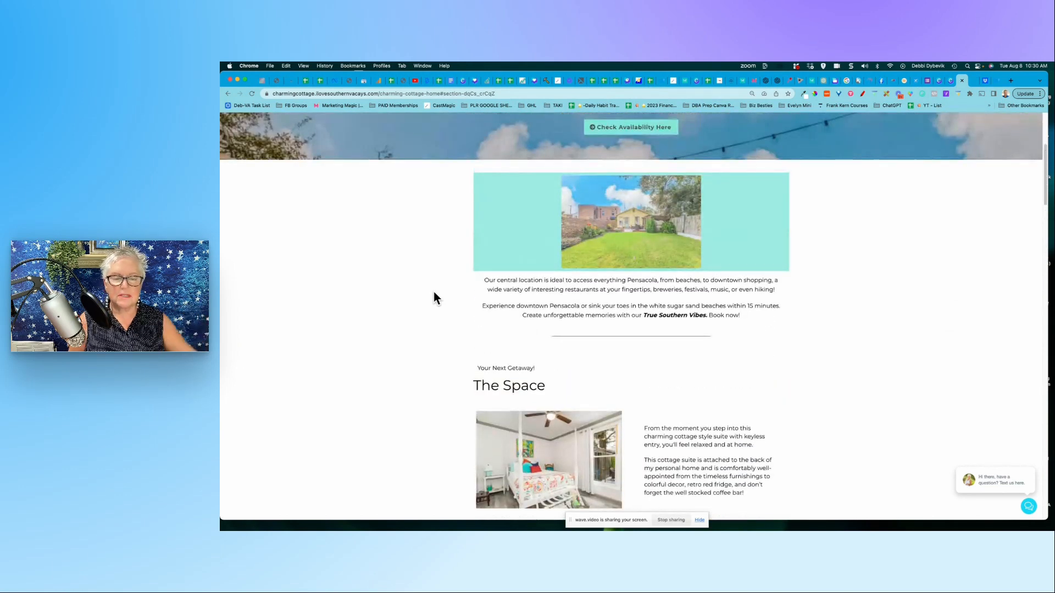
scroll(433, 298, "down", 1)
scroll(434, 295, "up", 1)
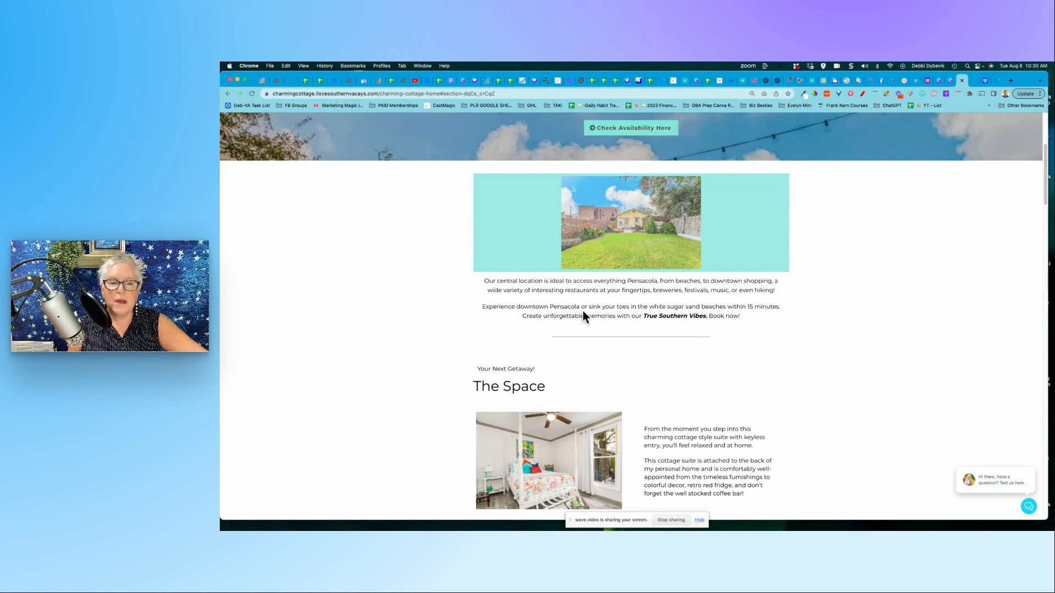
scroll(438, 288, "down", 2)
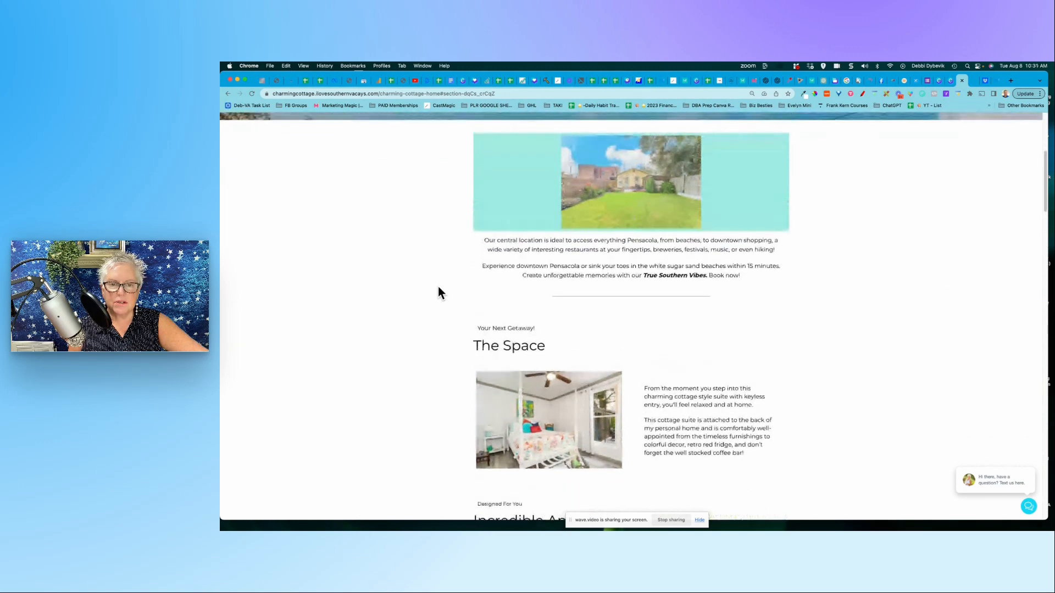
scroll(438, 287, "down", 4)
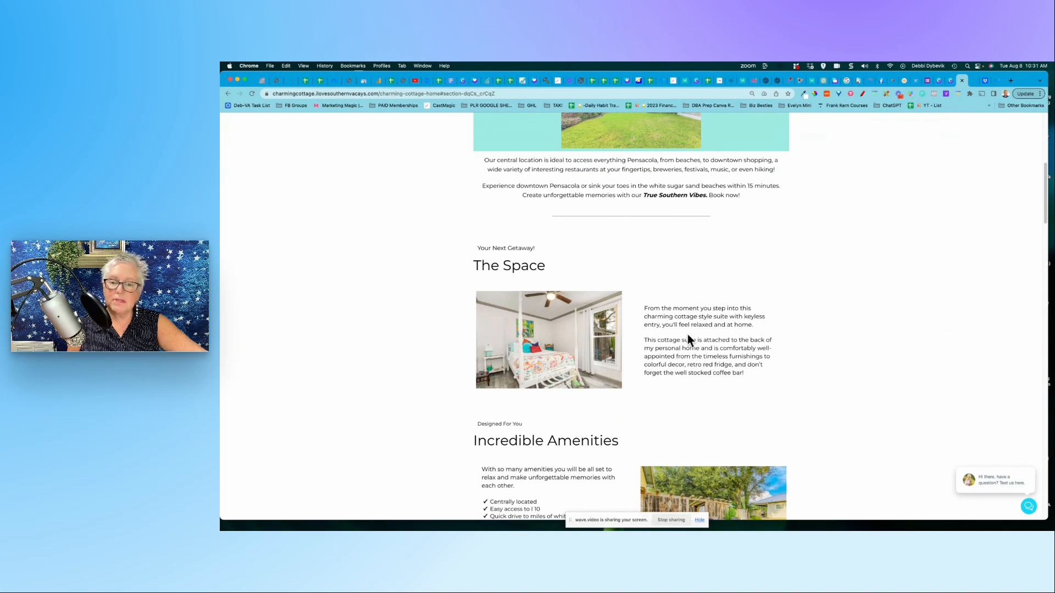
scroll(408, 325, "down", 2)
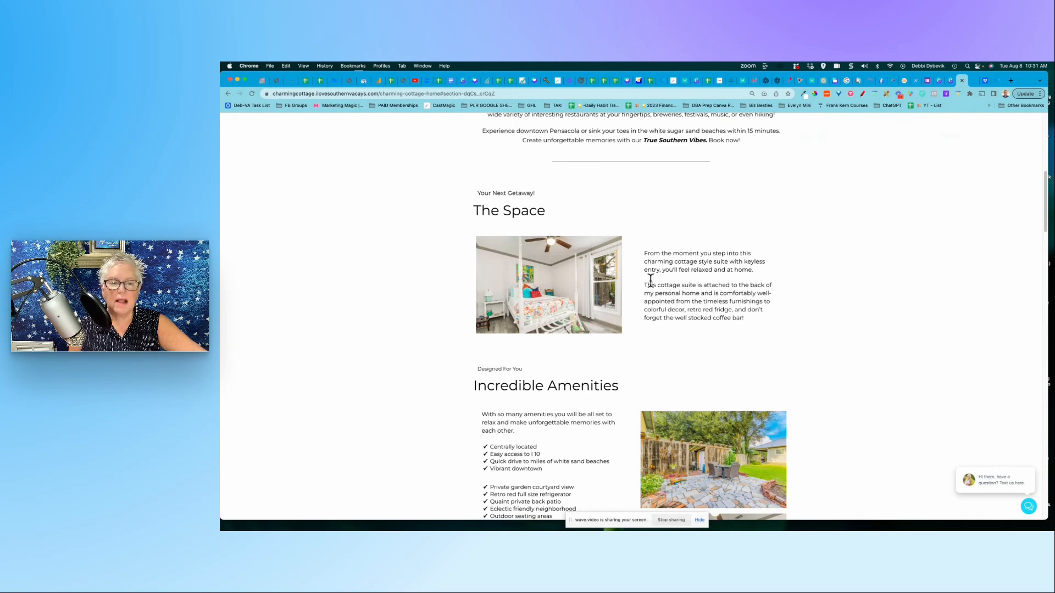
scroll(681, 280, "down", 5)
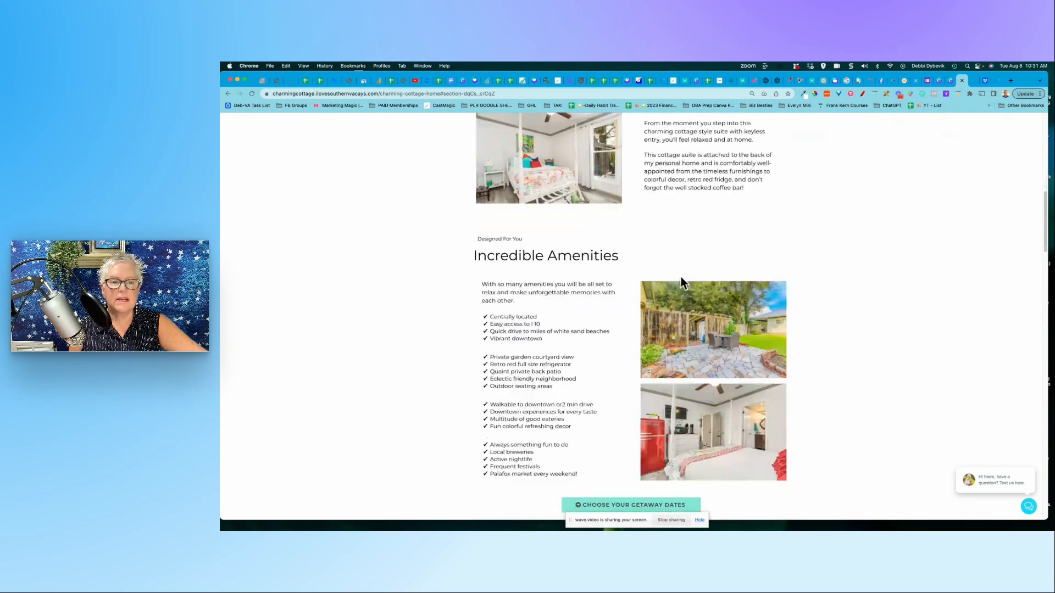
scroll(691, 324, "down", 4)
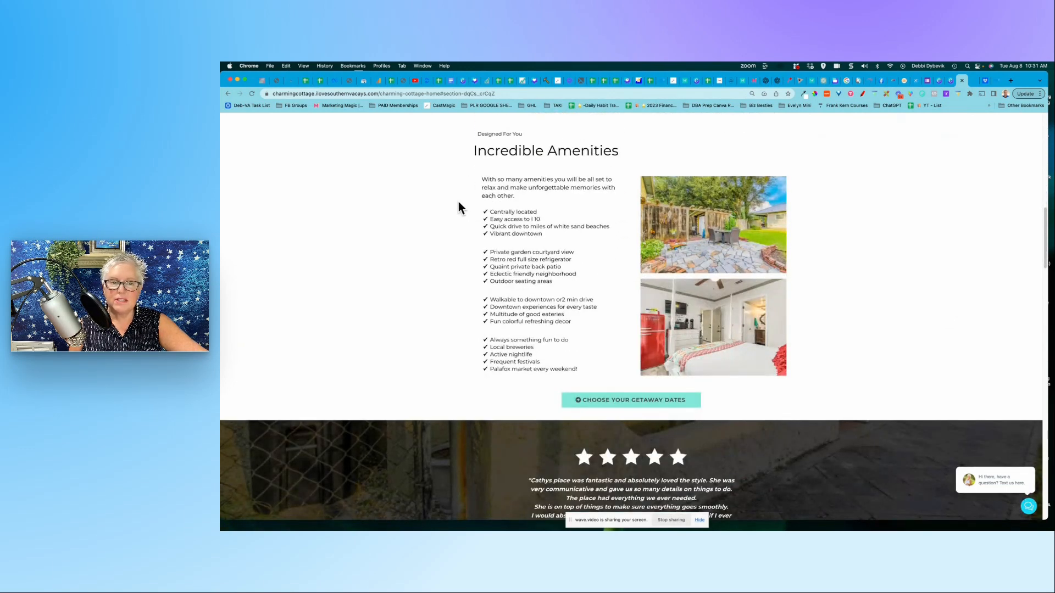
scroll(460, 207, "up", 7)
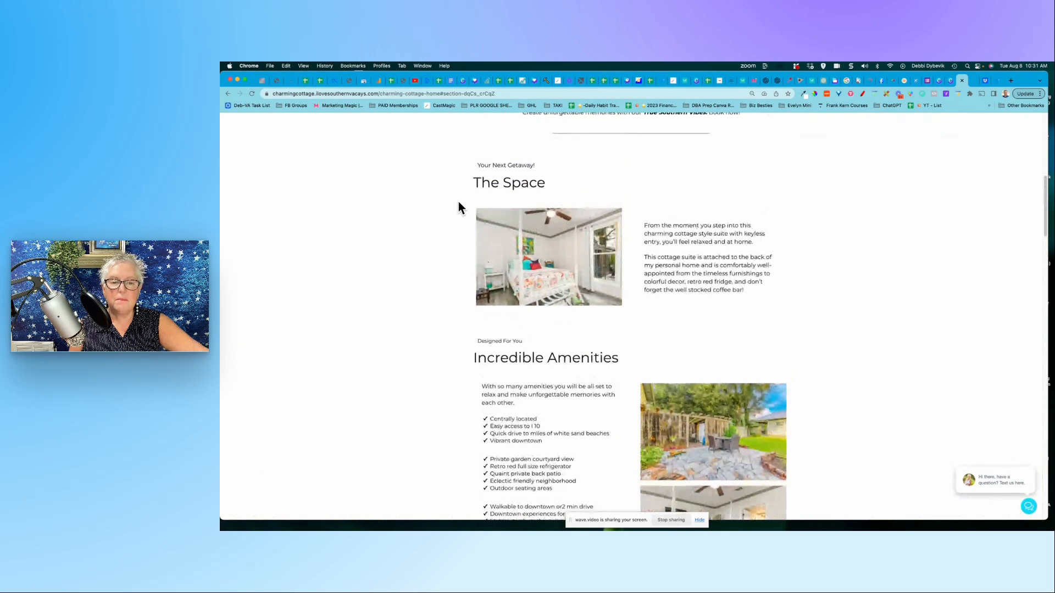
scroll(459, 208, "down", 5)
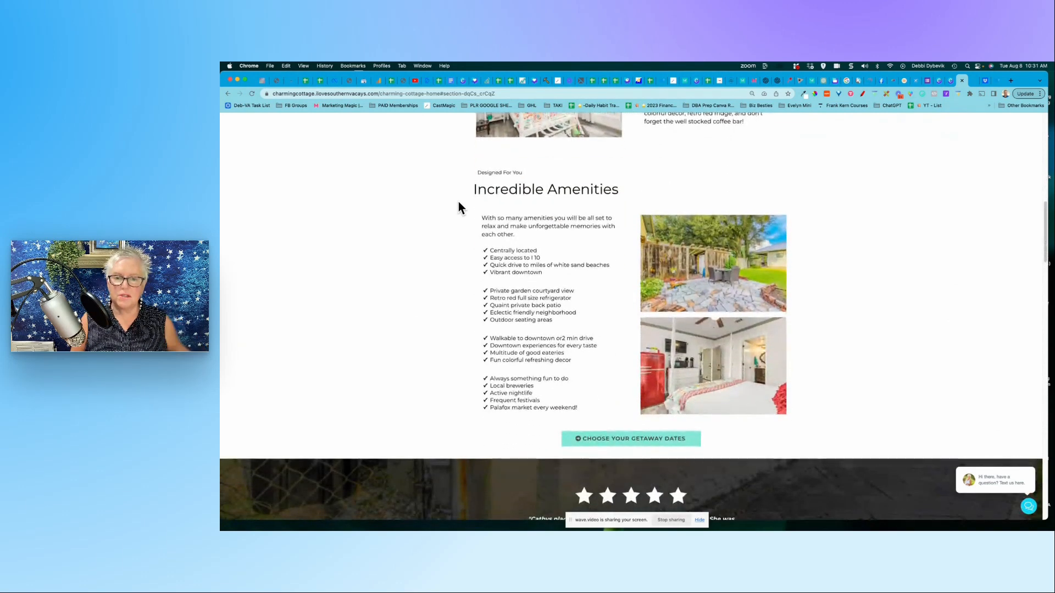
Skim the page from the Incredible Amenities section back to the header banner, and down through The Space to the five-star guest testimonial
scroll(458, 202, "down", 4)
scroll(459, 203, "down", 6)
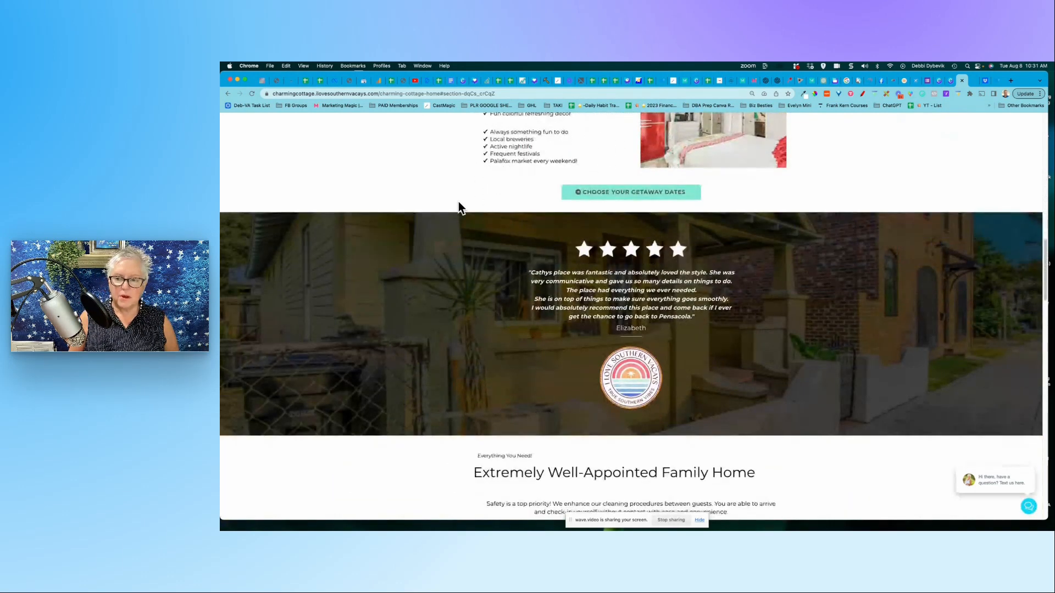
scroll(459, 203, "up", 20)
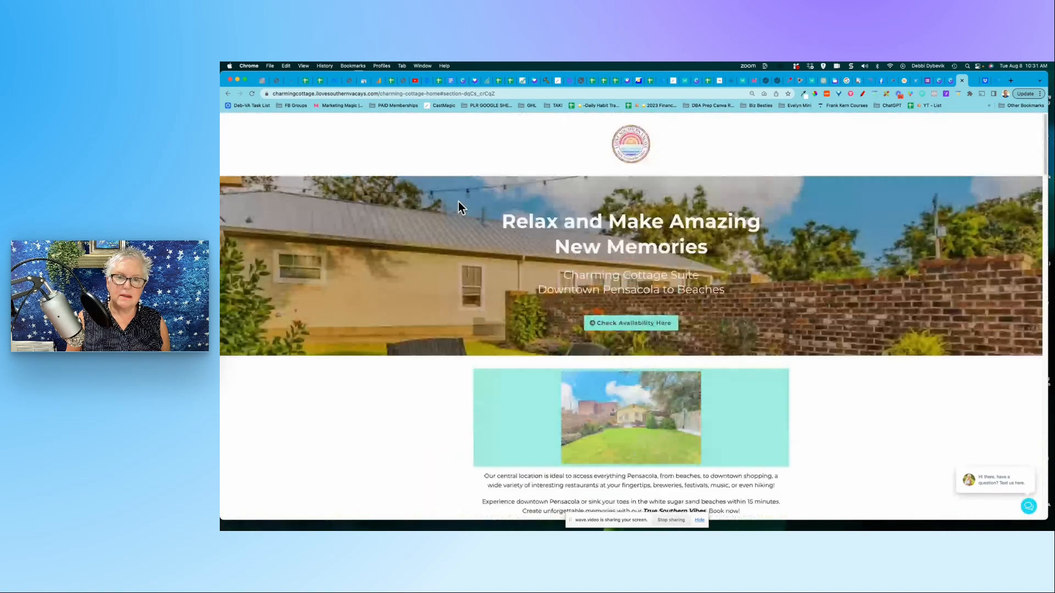
scroll(439, 220, "down", 14)
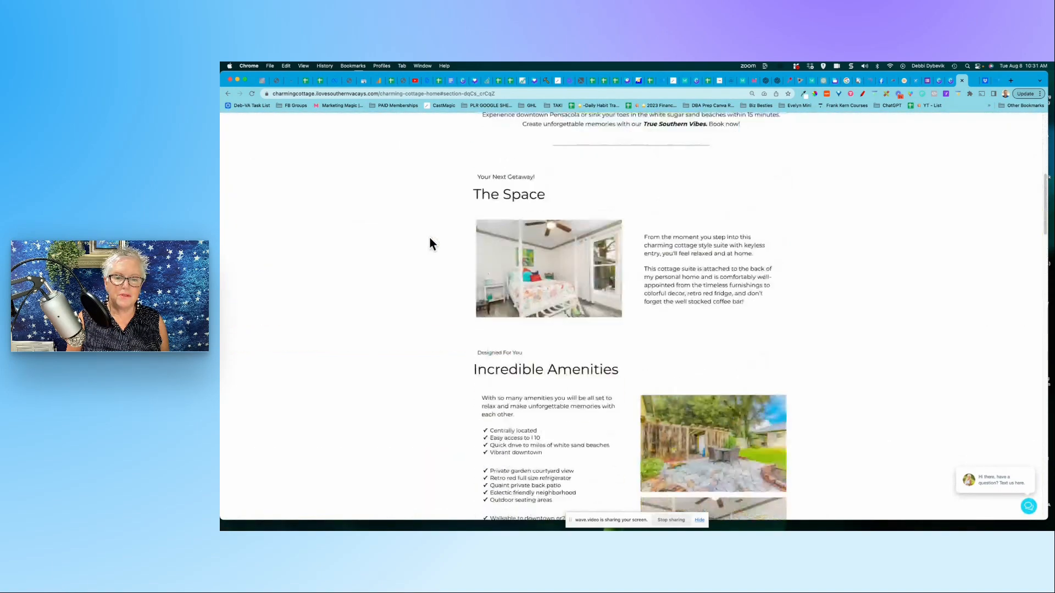
scroll(429, 243, "down", 16)
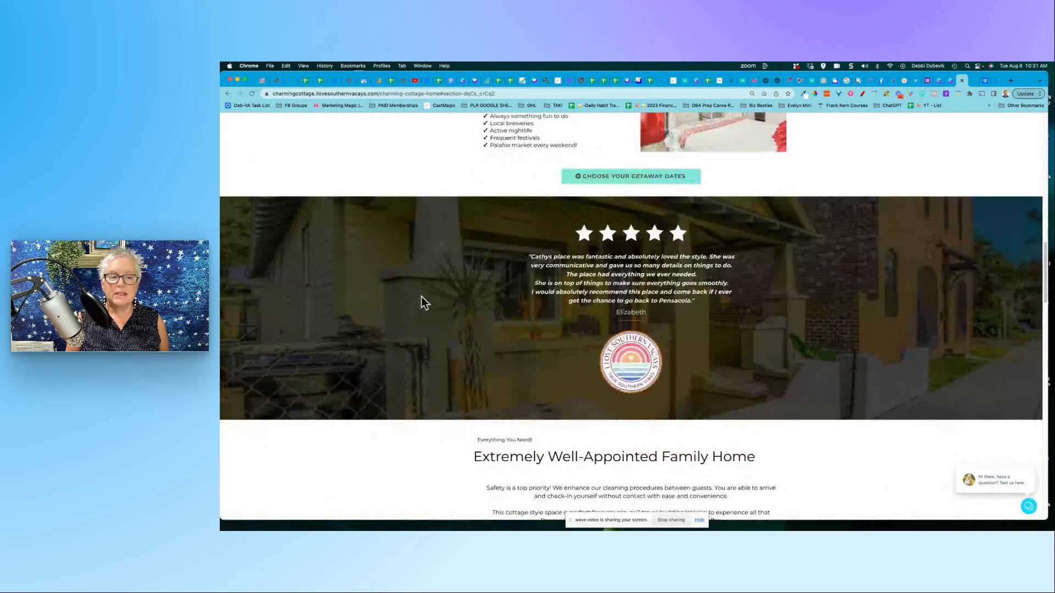
scroll(438, 332, "down", 2)
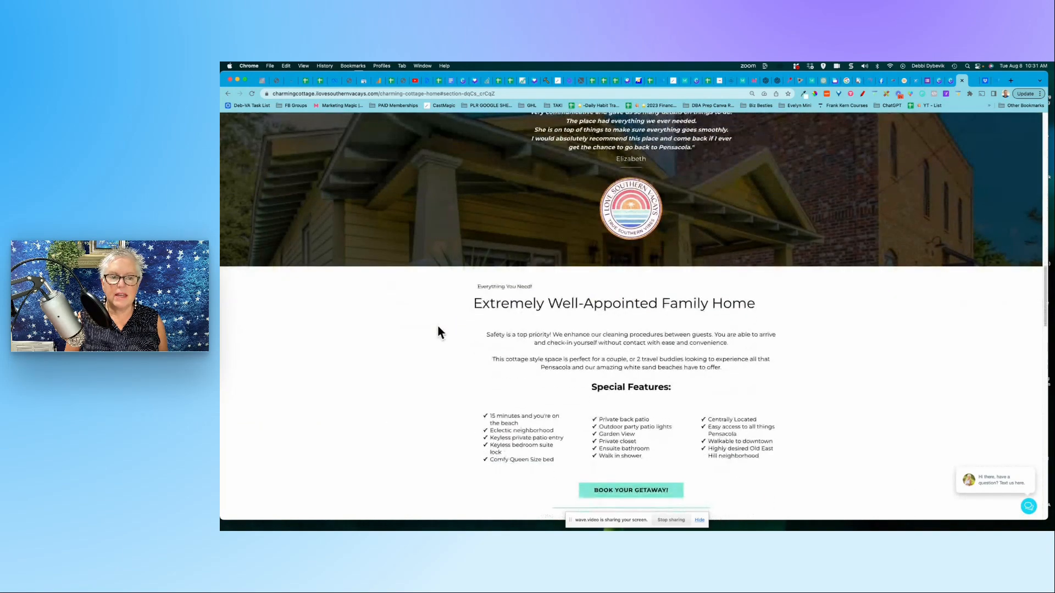
Examine the five-star testimonial banner between the amenities and family home sections: the quote, the logo and the moving house photo behind them
scroll(437, 325, "up", 3)
scroll(437, 325, "down", 3)
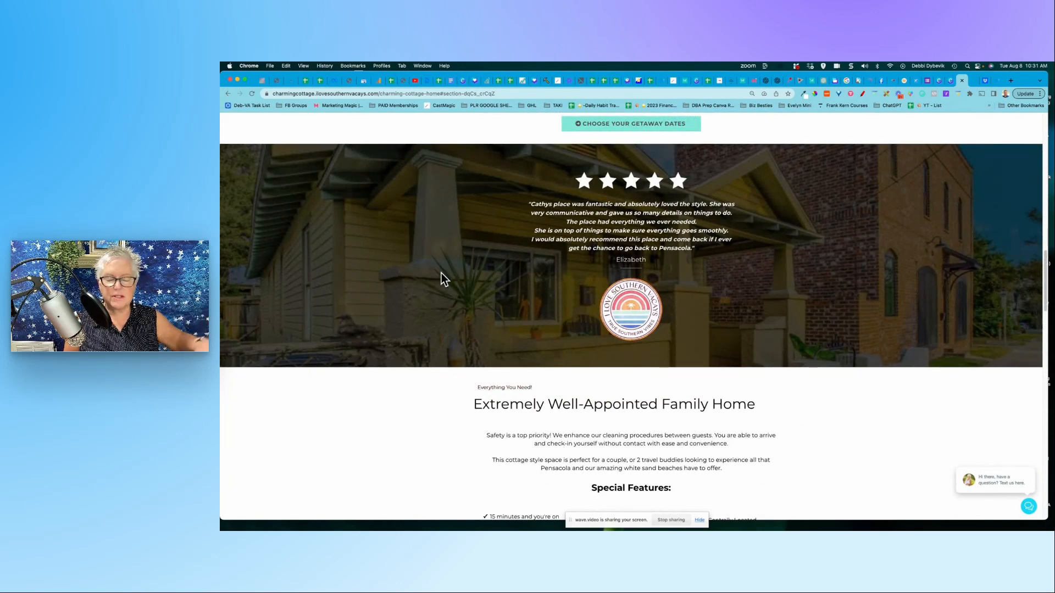
scroll(441, 273, "up", 1)
scroll(440, 273, "up", 2)
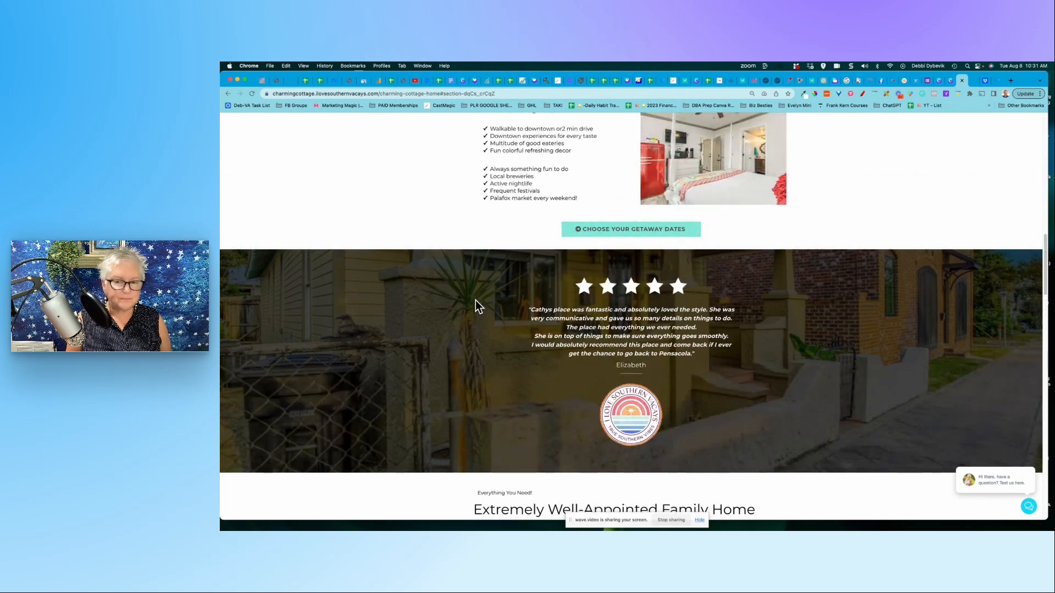
scroll(495, 338, "down", 3)
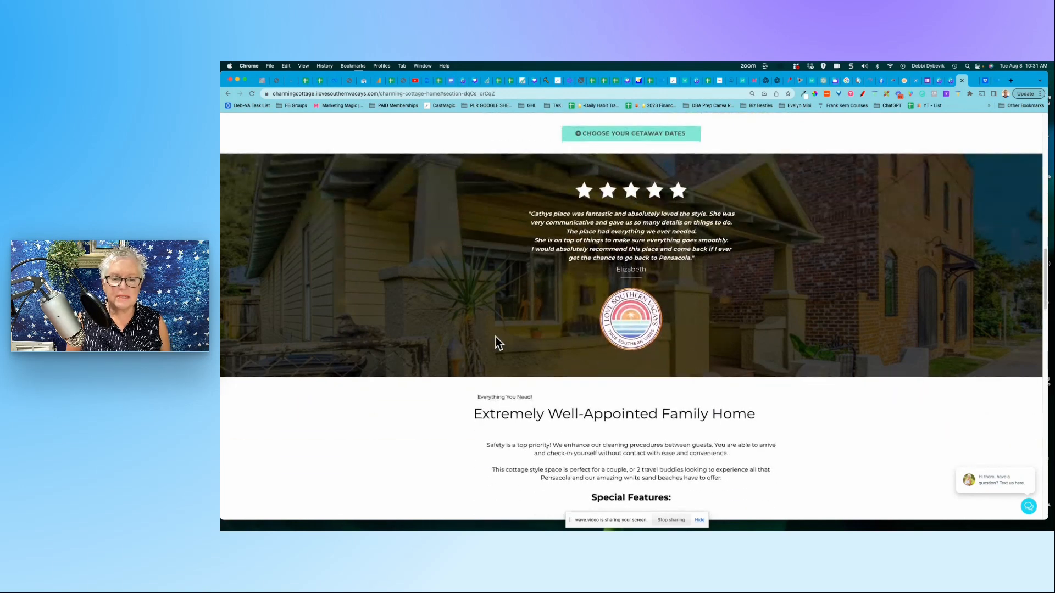
scroll(495, 337, "down", 3)
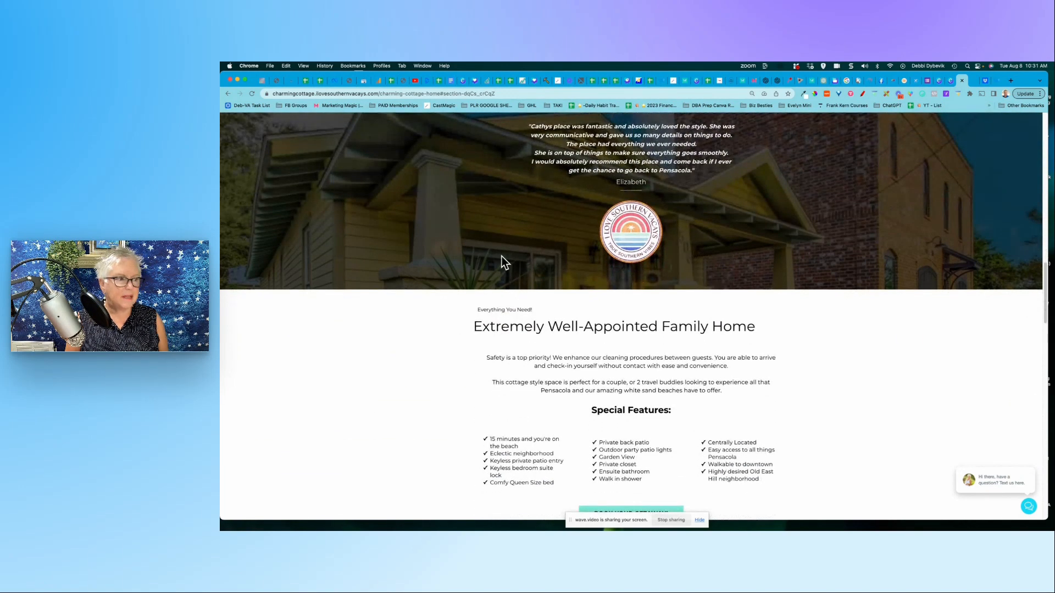
scroll(502, 256, "up", 1)
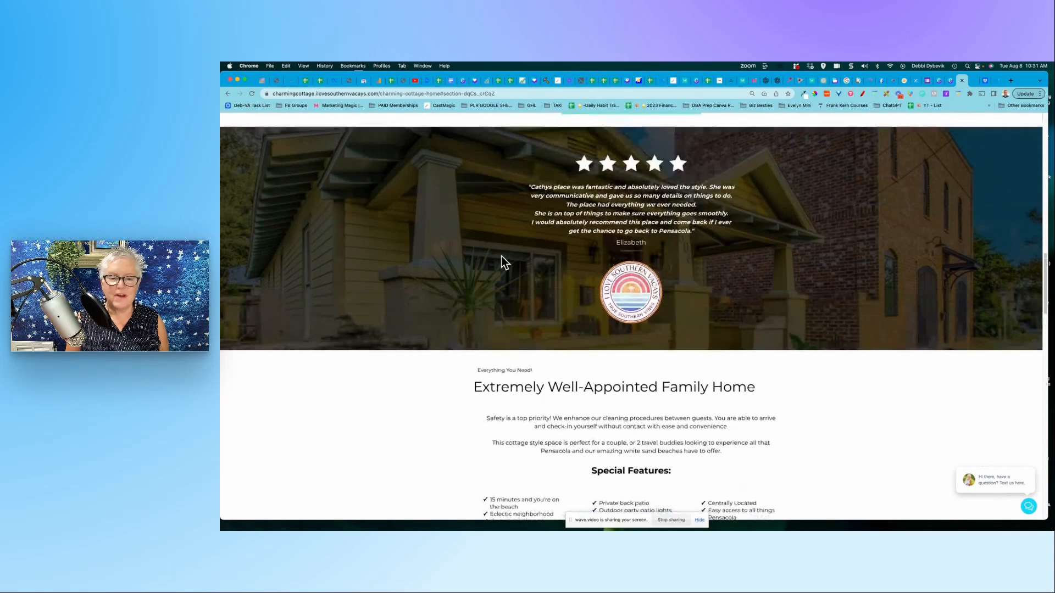
Review the Extremely Well-Appointed Family Home section: the safety and cottage text, the Special Features lists and the Book Your Getaway! button
scroll(502, 256, "down", 10)
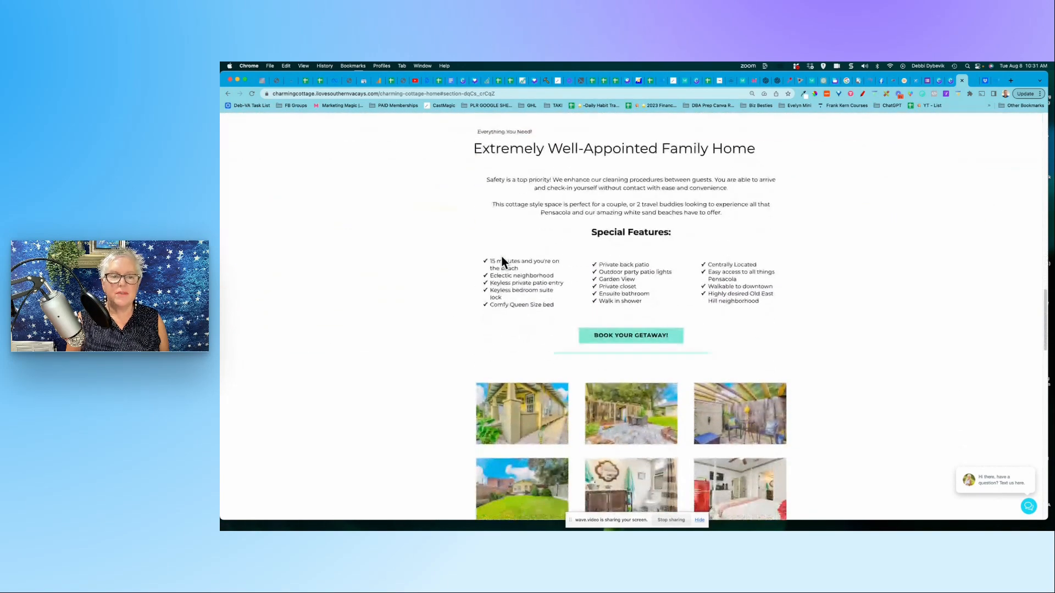
scroll(502, 262, "down", 4)
scroll(502, 256, "up", 9)
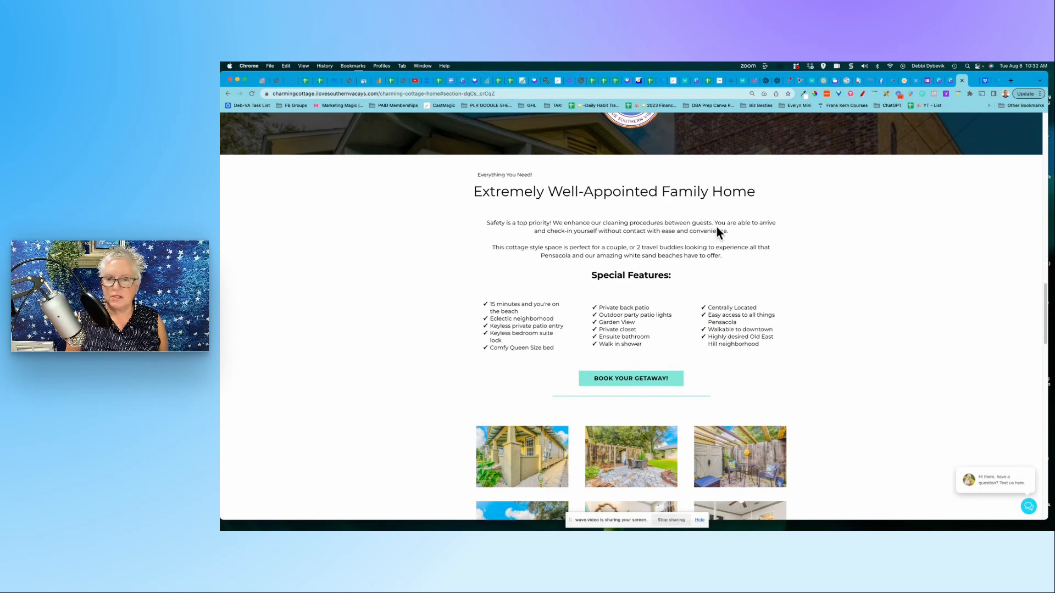
scroll(720, 240, "down", 2)
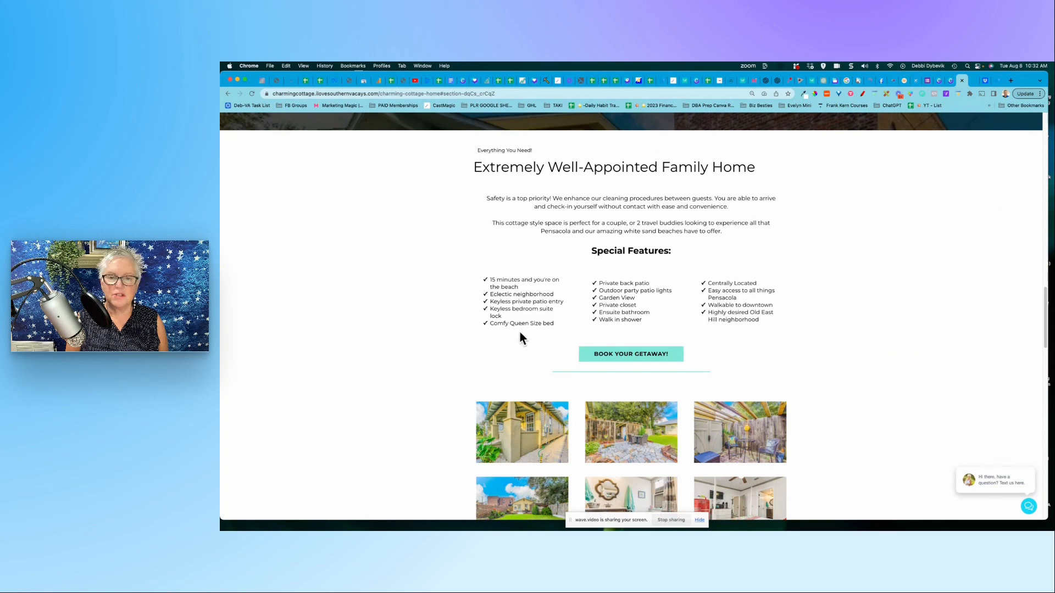
Compare the Special Features lists and the Book Your Getaway! button with the rows of property photos beneath them
scroll(672, 308, "down", 6)
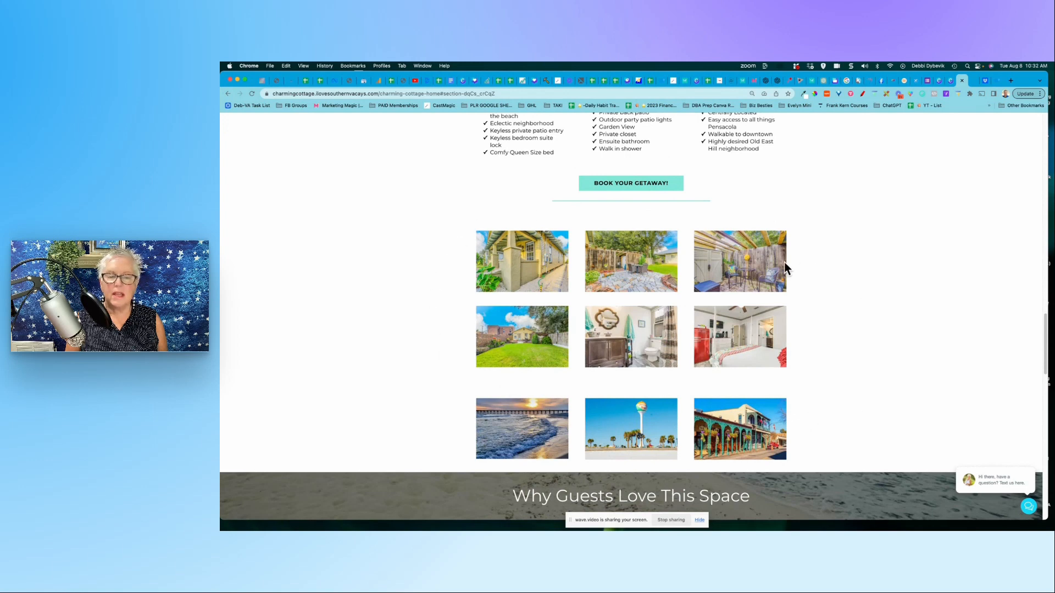
scroll(463, 309, "up", 7)
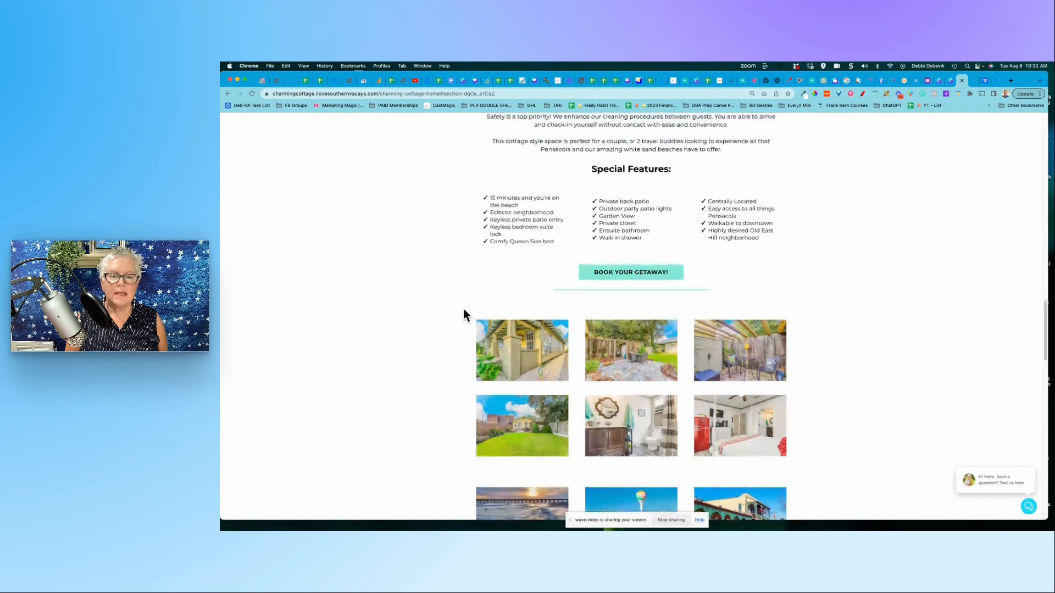
scroll(463, 308, "down", 8)
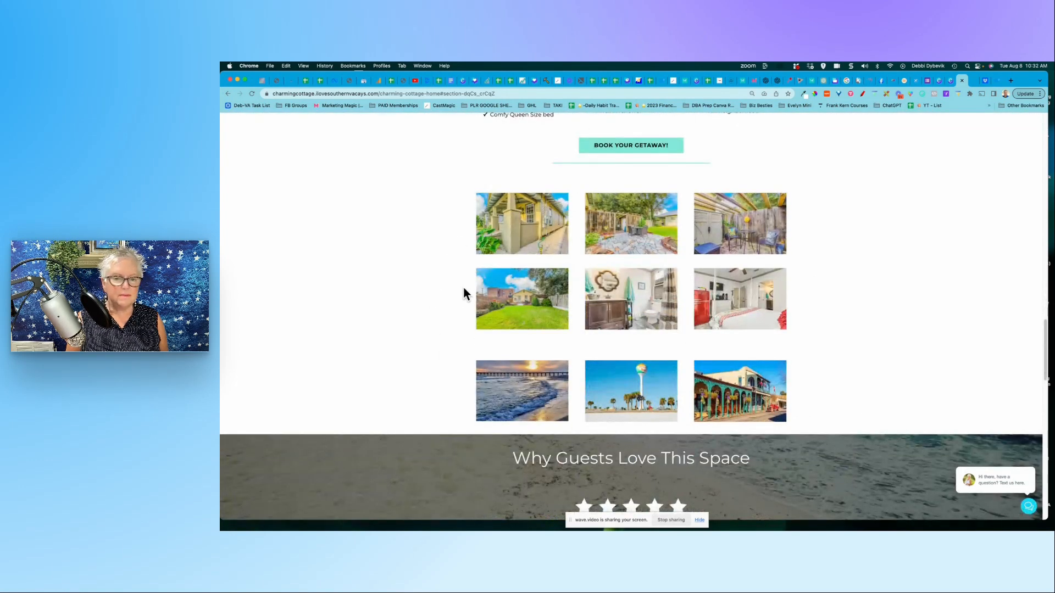
scroll(456, 291, "up", 6)
scroll(456, 292, "down", 4)
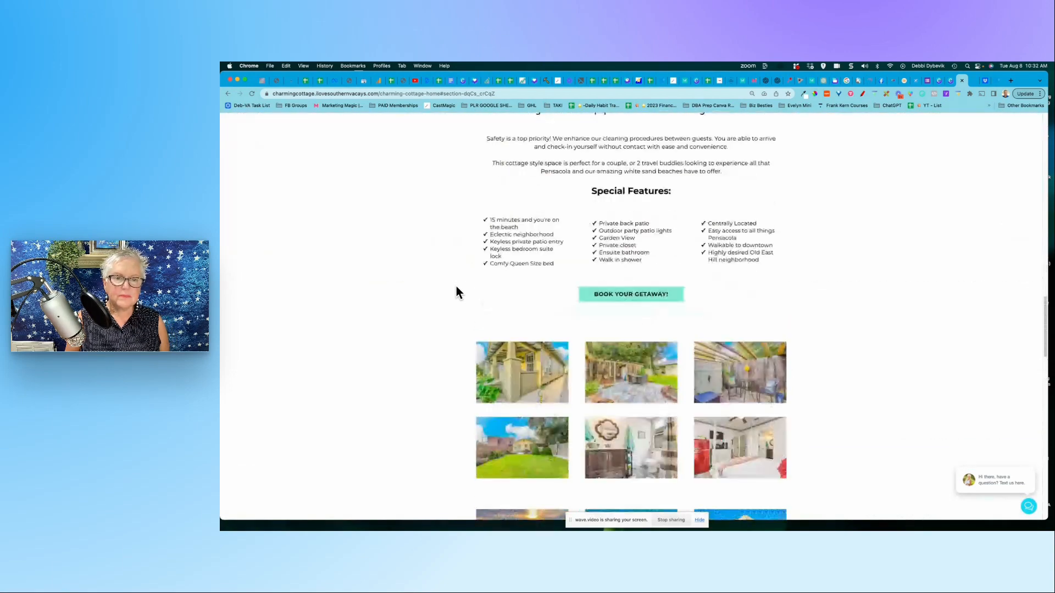
scroll(456, 287, "up", 3)
scroll(456, 287, "down", 3)
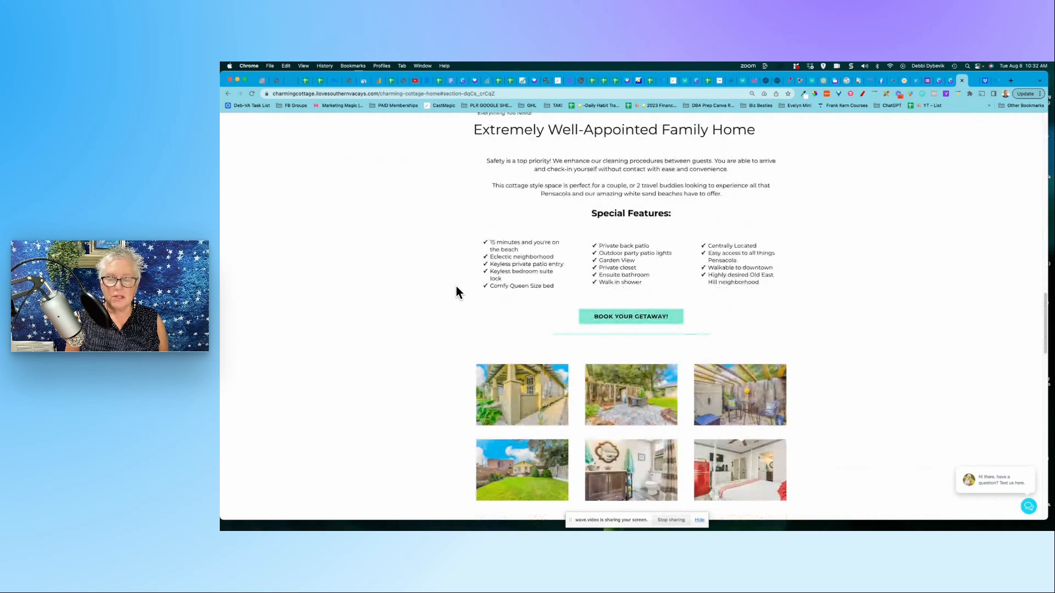
scroll(457, 288, "down", 2)
scroll(457, 288, "up", 5)
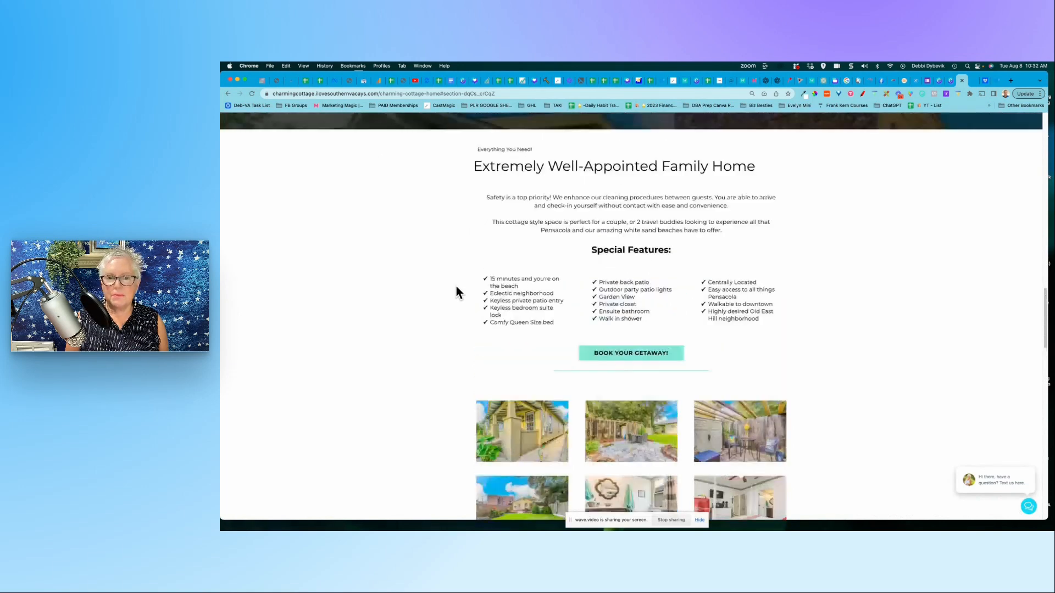
Examine the photo gallery of the cottage's exterior, patio and rooms, plus the row of local beach and downtown photos
scroll(456, 291, "down", 6)
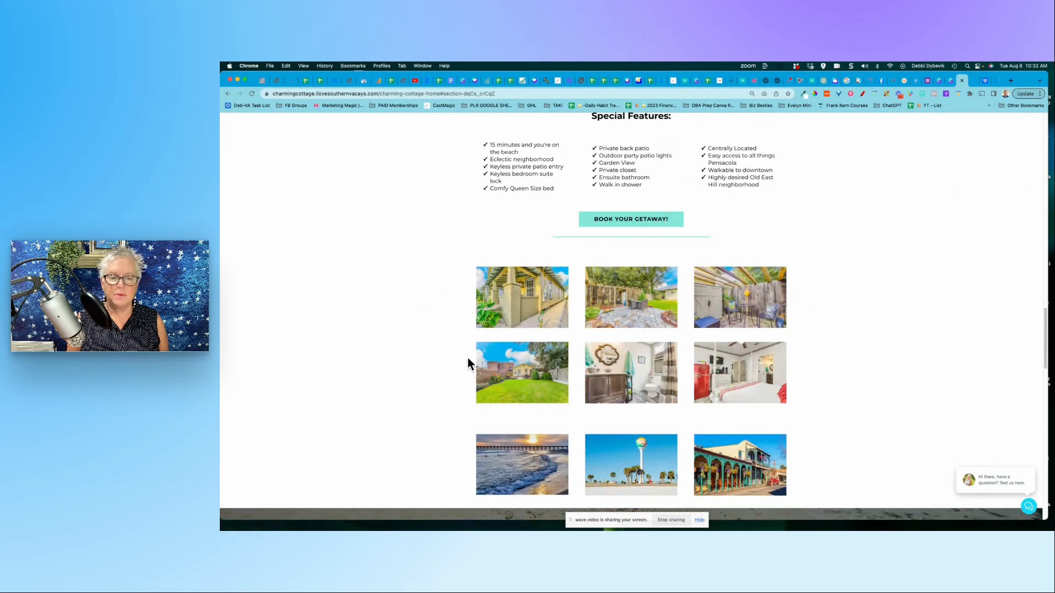
scroll(384, 375, "down", 2)
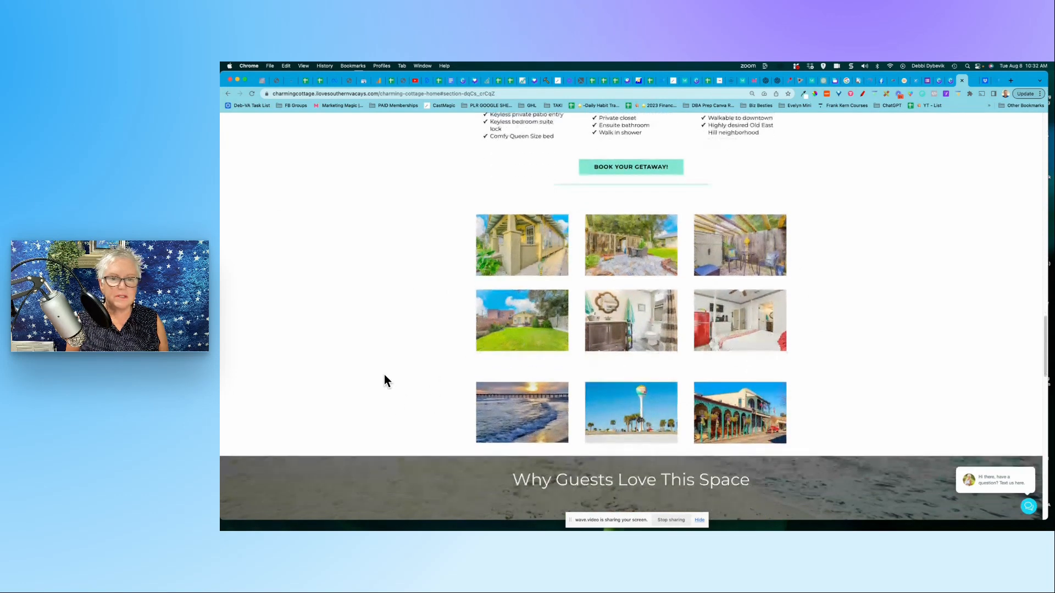
scroll(383, 375, "up", 1)
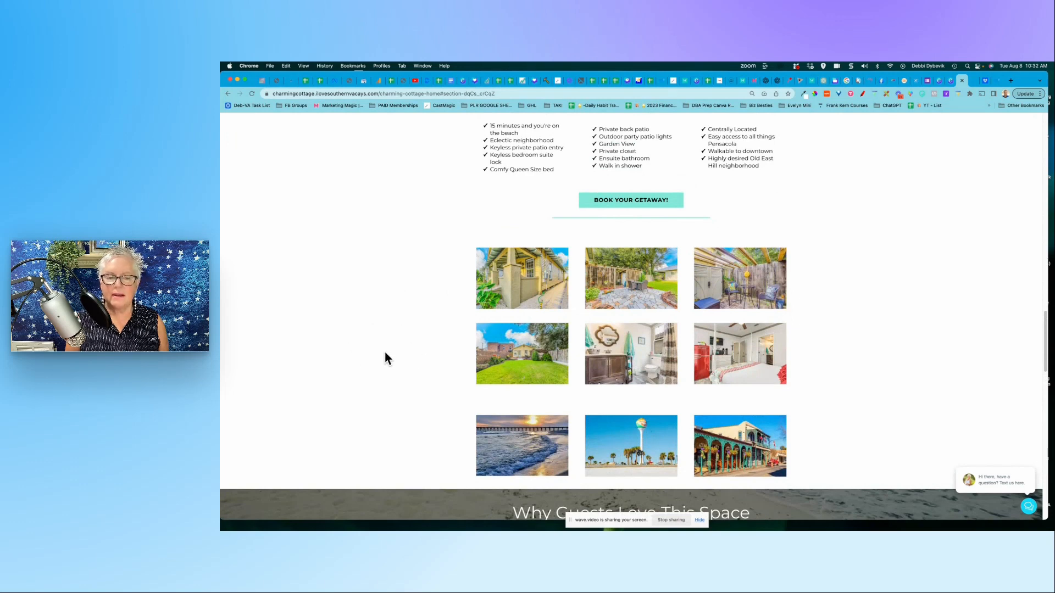
scroll(384, 354, "down", 5)
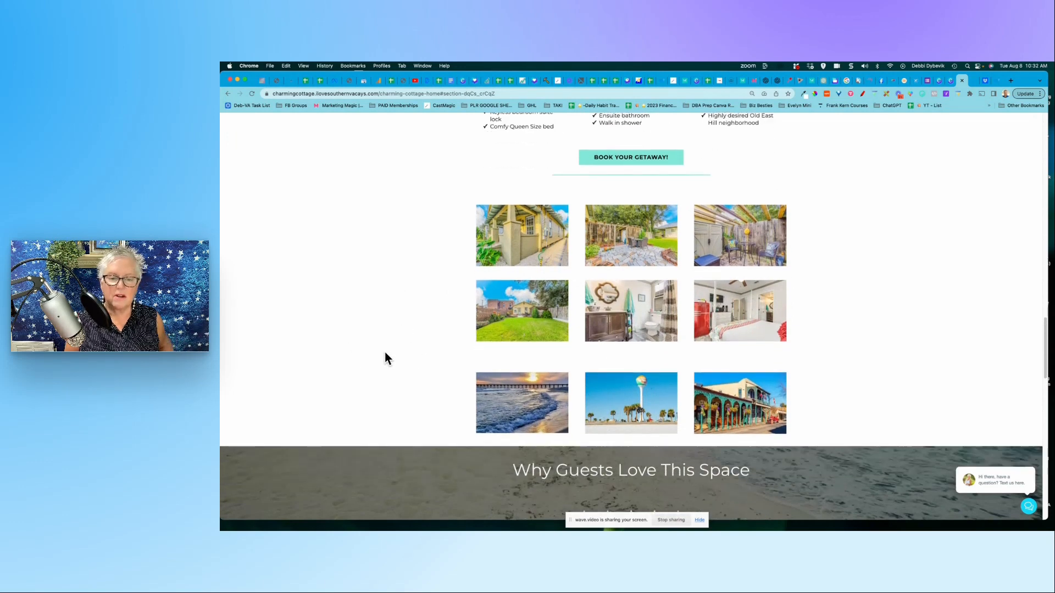
Review the Why Guests Love This Space section: the guest reviews, the star ratings and the beach pier background
scroll(385, 357, "down", 4)
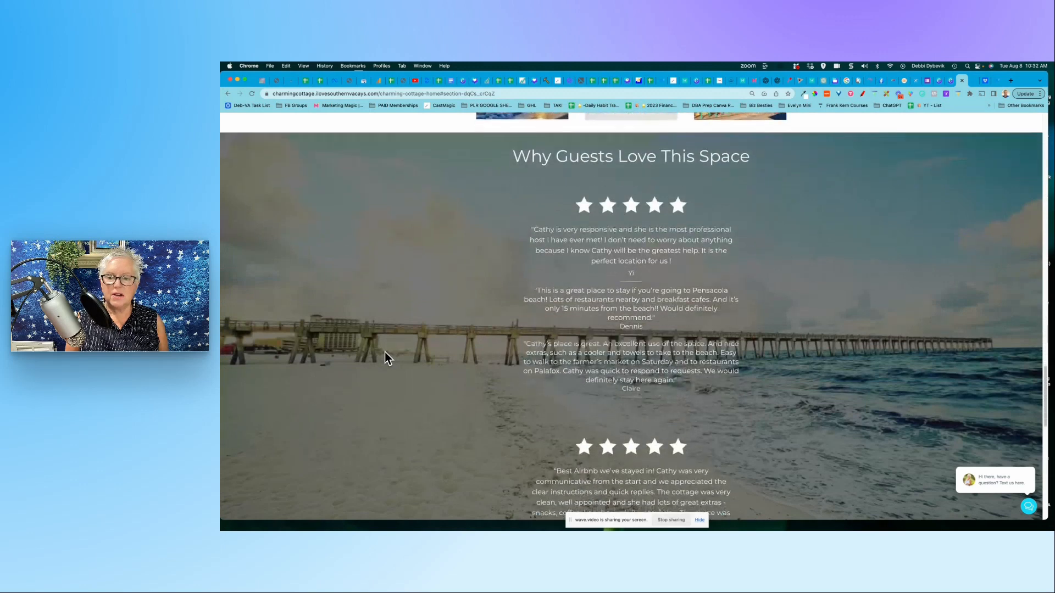
scroll(384, 355, "down", 3)
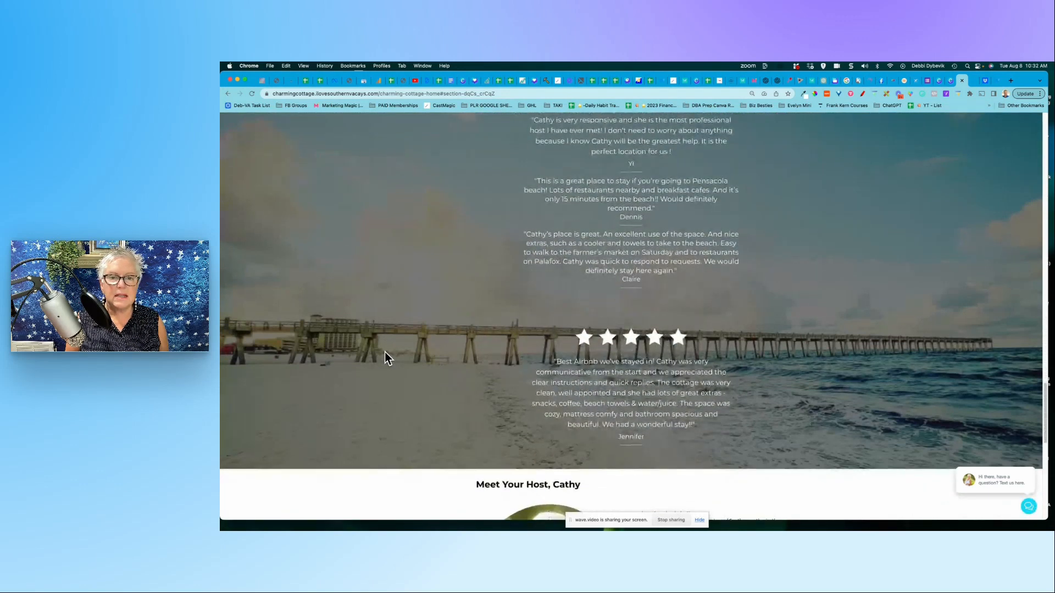
scroll(385, 355, "up", 4)
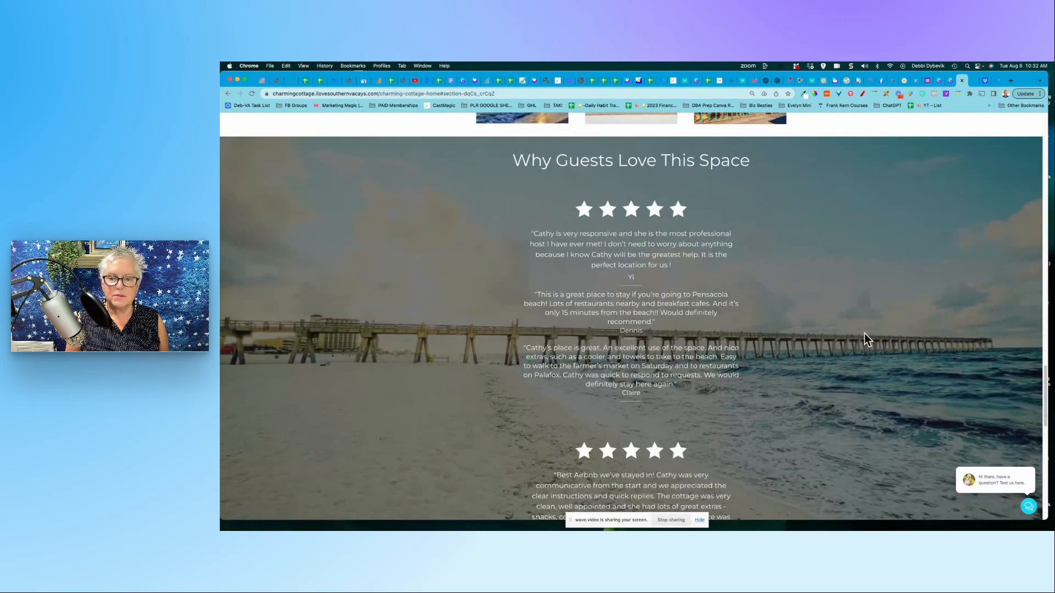
scroll(462, 390, "down", 3)
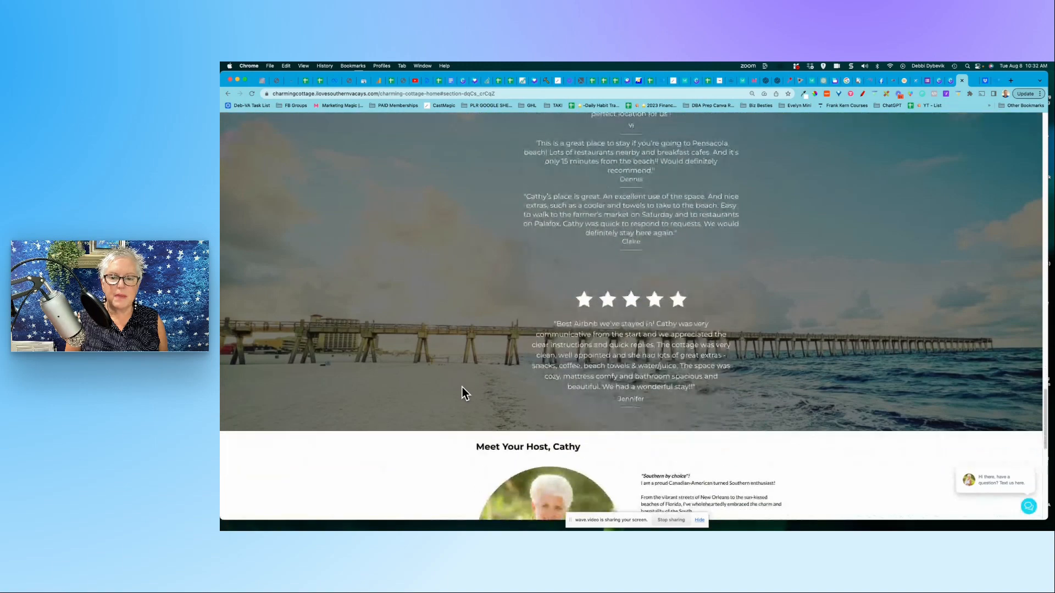
scroll(462, 390, "up", 4)
scroll(463, 389, "up", 2)
scroll(462, 389, "down", 5)
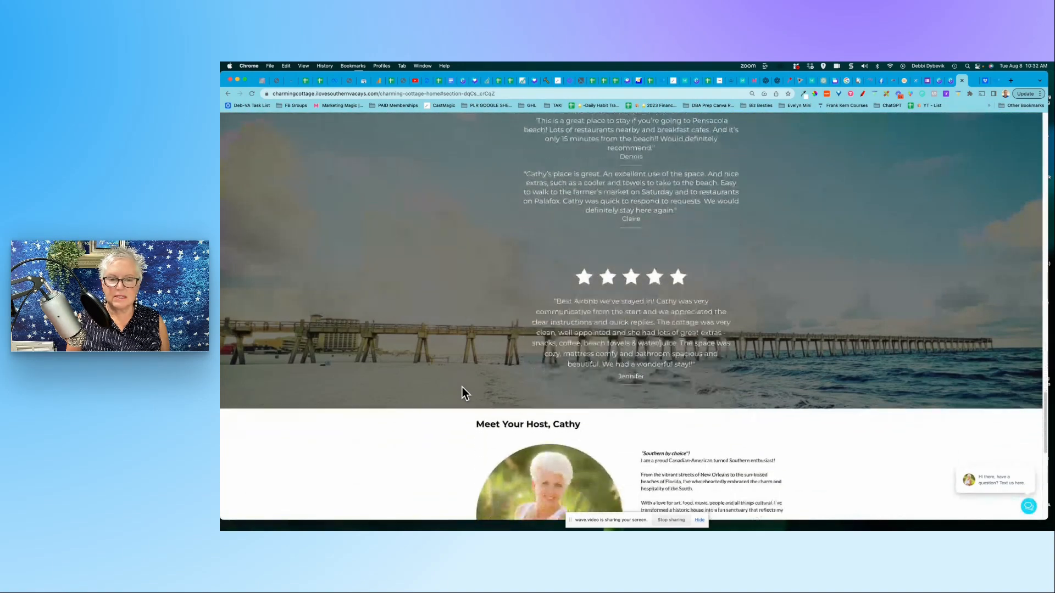
scroll(463, 389, "up", 3)
scroll(462, 387, "down", 5)
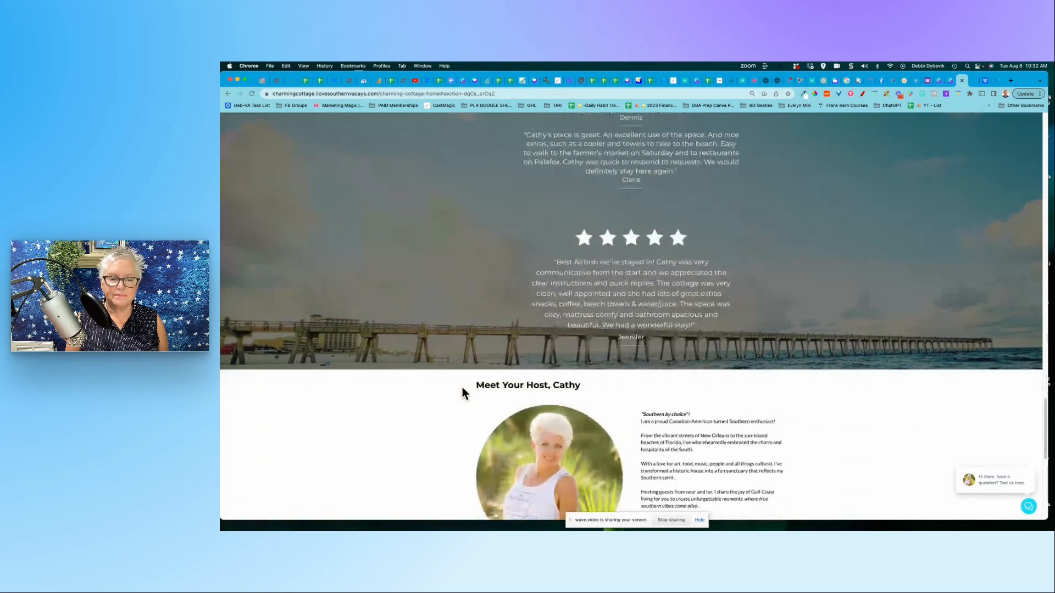
Examine the Meet Your Host bio with its Book Your Getaway Today button, the booking inquiry form and the Enjoy Pensacola footer
scroll(463, 387, "up", 1)
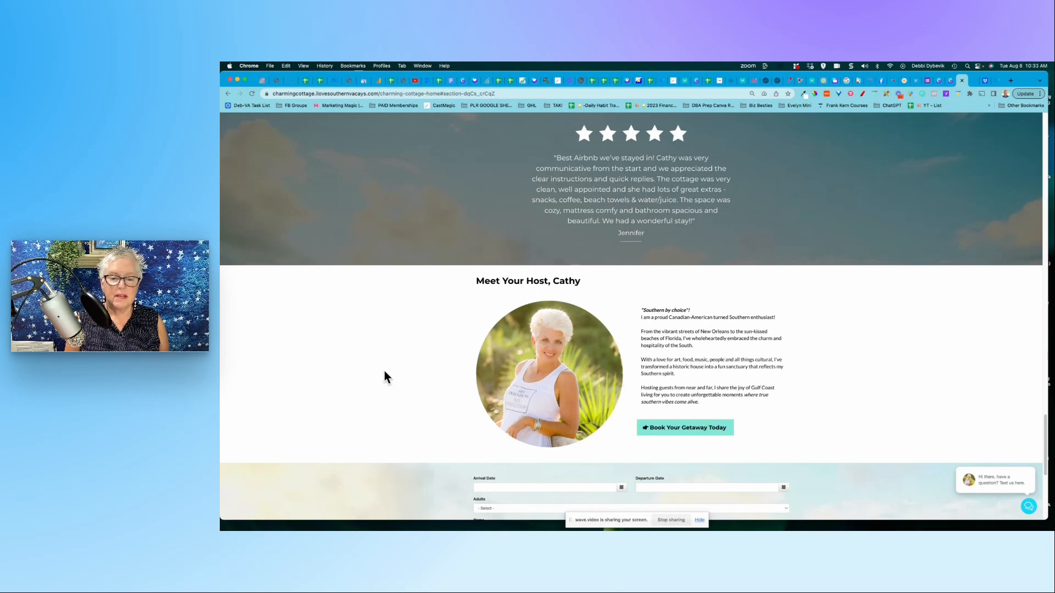
scroll(385, 371, "down", 5)
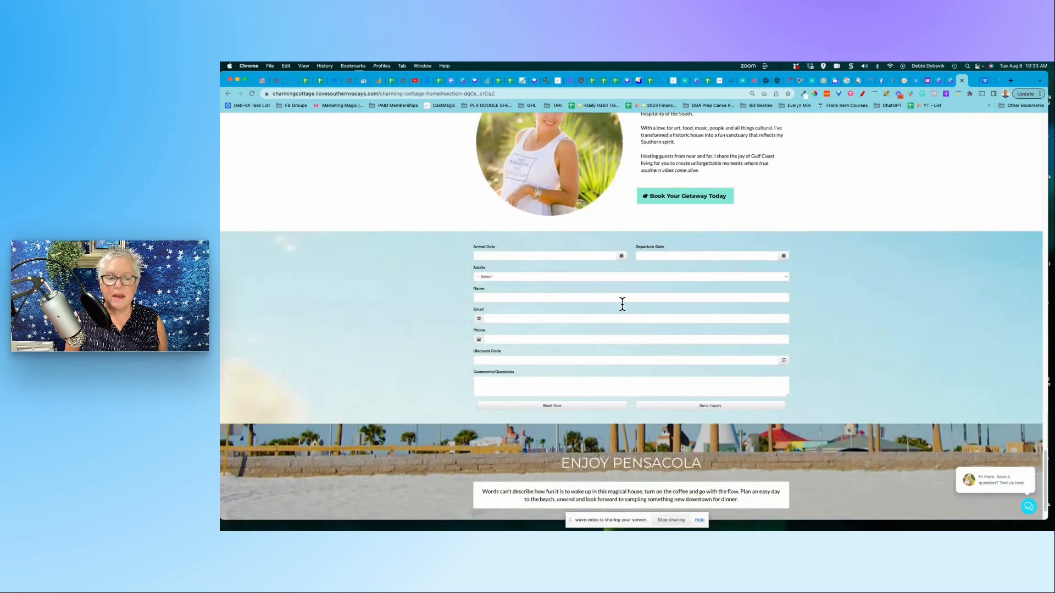
scroll(459, 330, "up", 2)
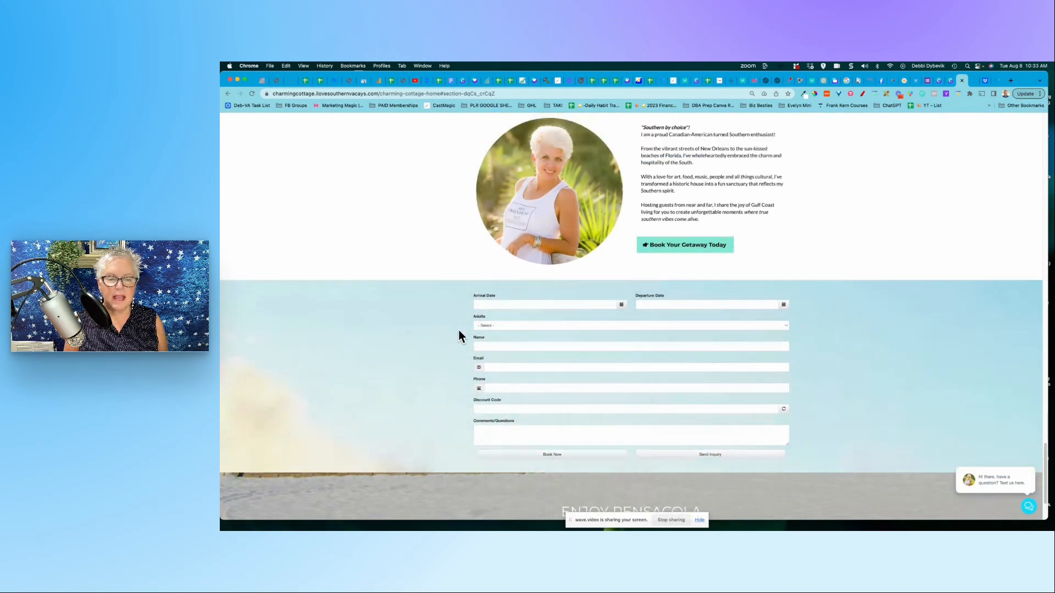
scroll(459, 331, "down", 3)
scroll(459, 330, "up", 3)
scroll(459, 331, "up", 1)
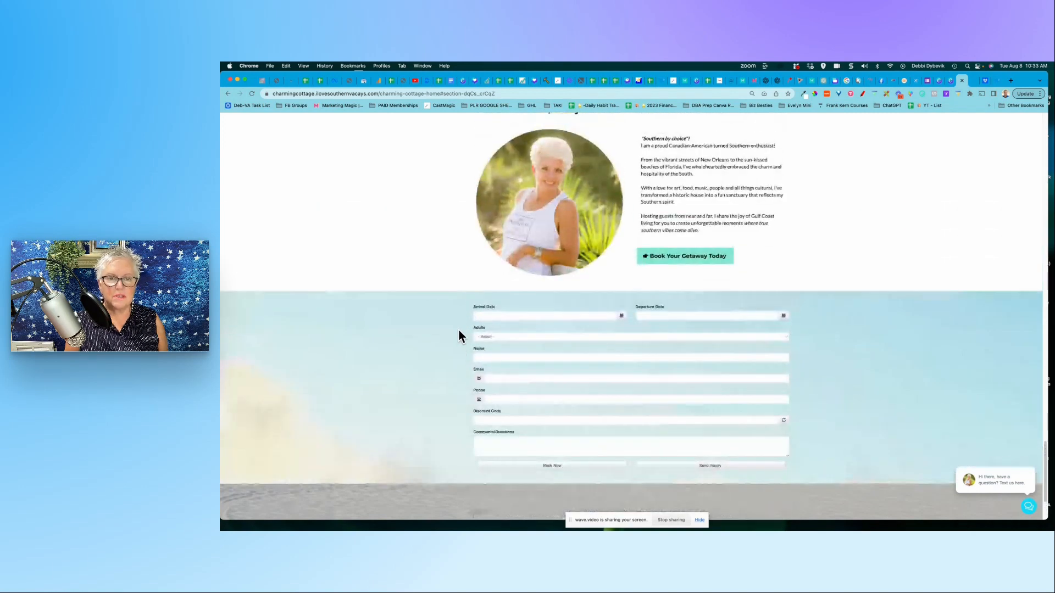
scroll(460, 331, "up", 1)
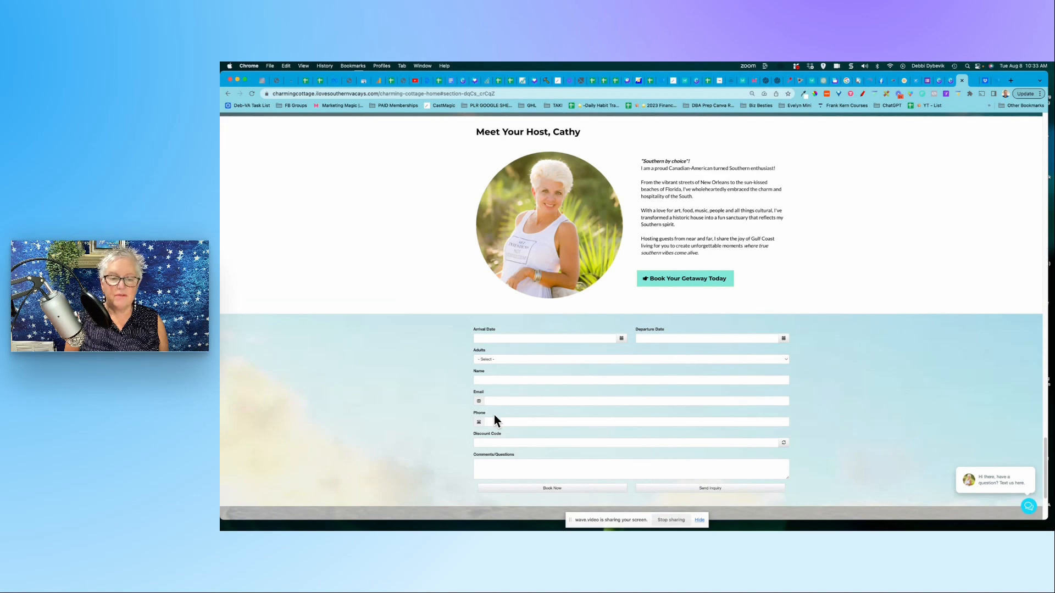
scroll(399, 402, "down", 4)
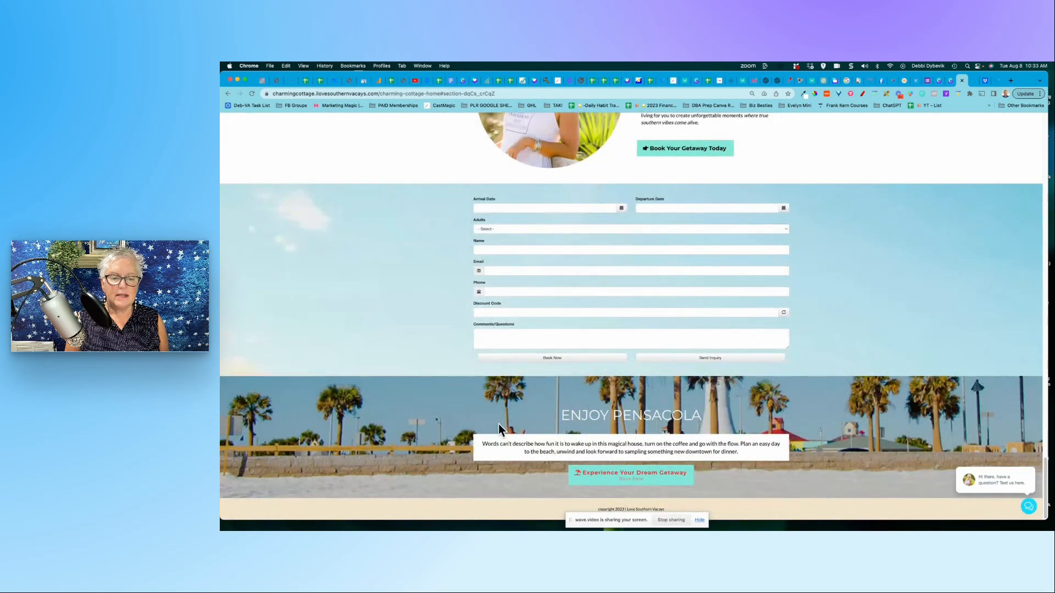
Review the booking inquiry form and Enjoy Pensacola footer, then go back over the guest reviews to the page's hero header
scroll(857, 424, "up", 2)
scroll(857, 427, "down", 2)
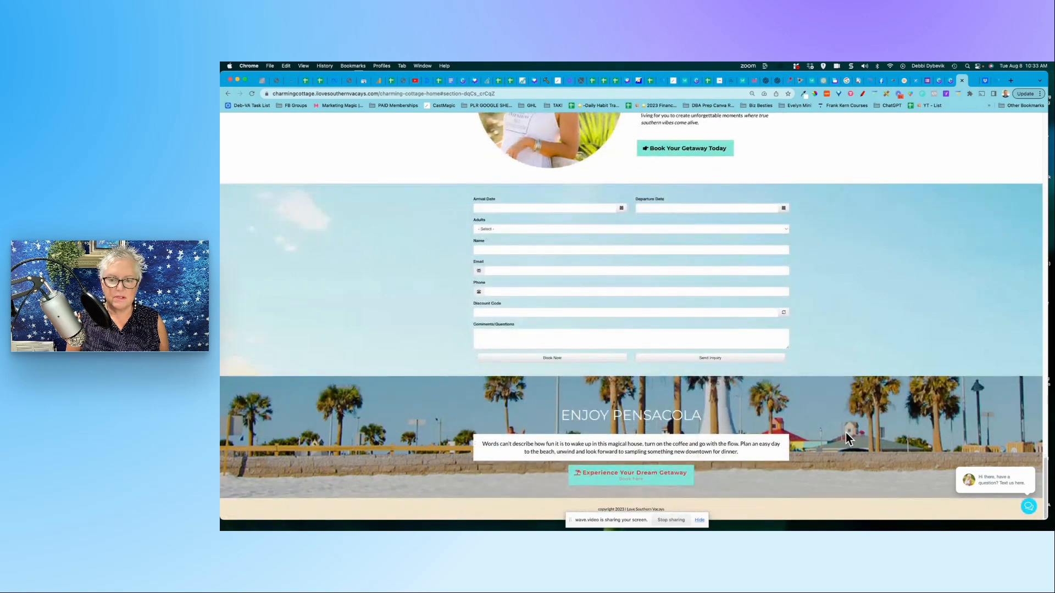
scroll(845, 433, "up", 2)
scroll(846, 430, "down", 2)
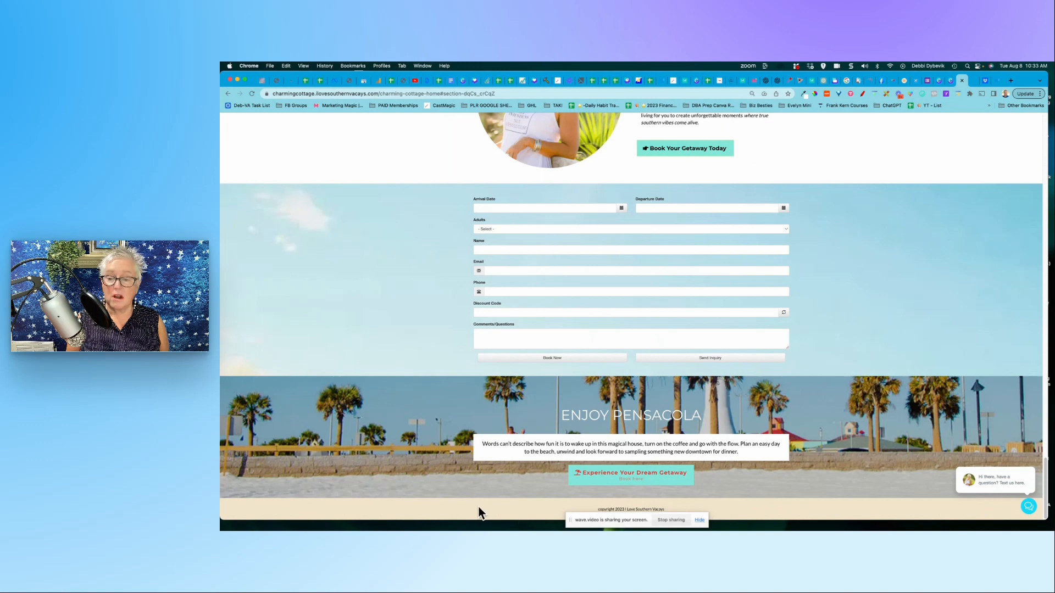
scroll(478, 507, "up", 1)
scroll(479, 507, "down", 1)
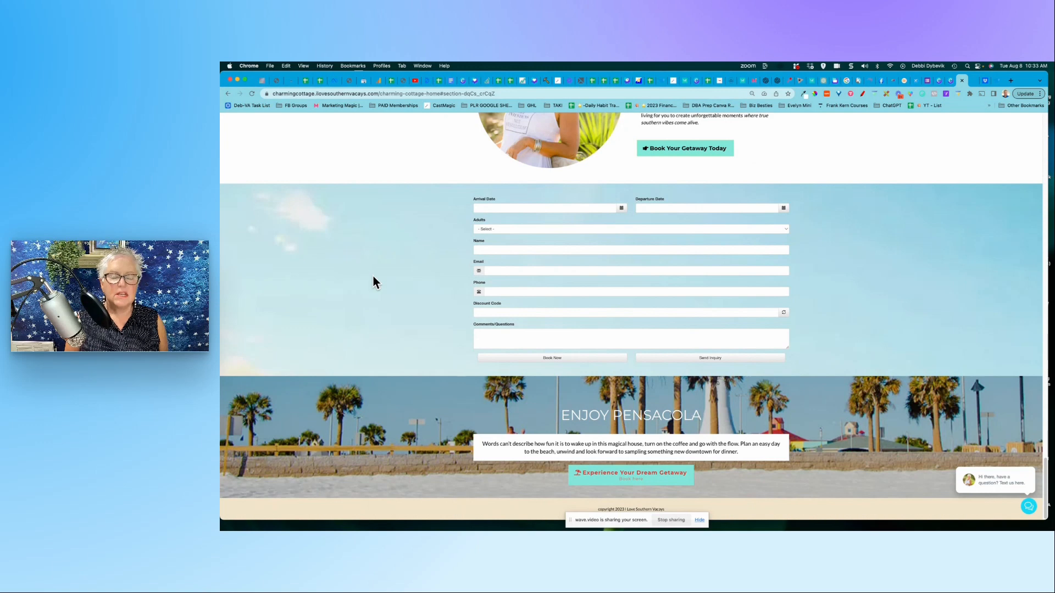
scroll(420, 247, "up", 2)
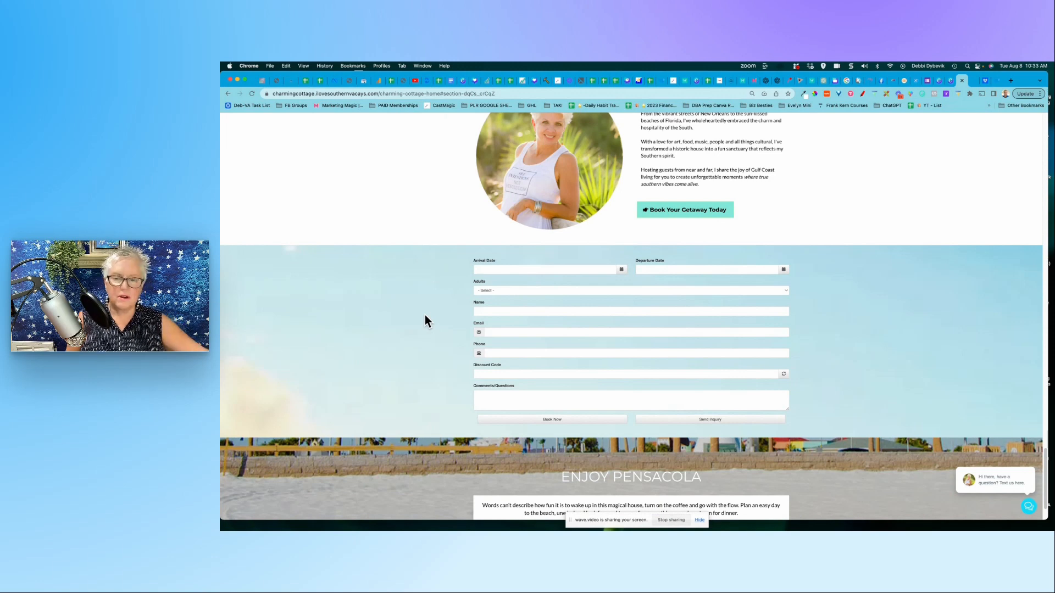
scroll(425, 318, "down", 2)
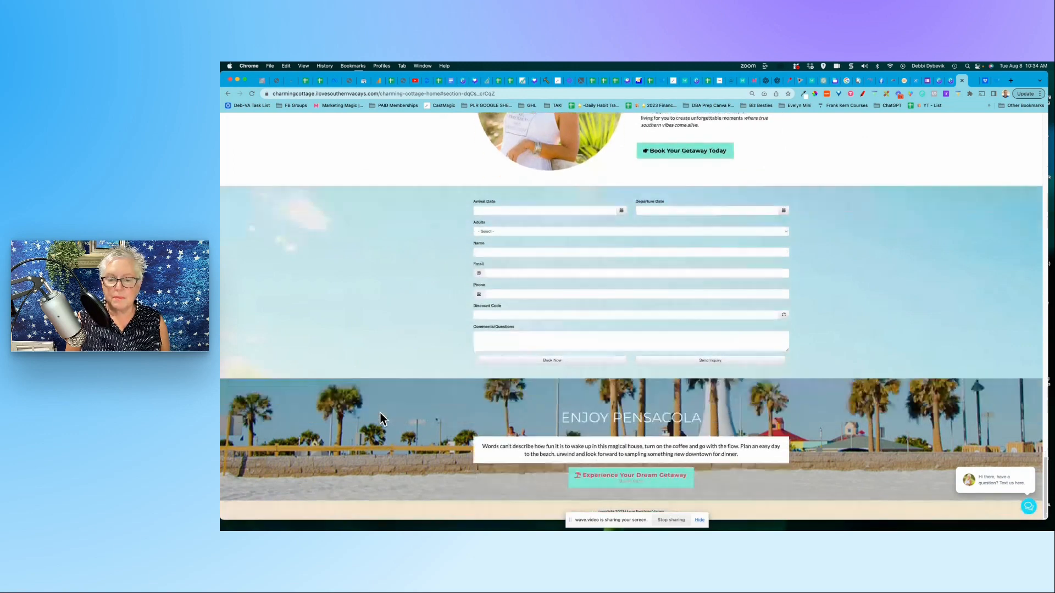
scroll(380, 413, "up", 5)
scroll(380, 413, "up", 15)
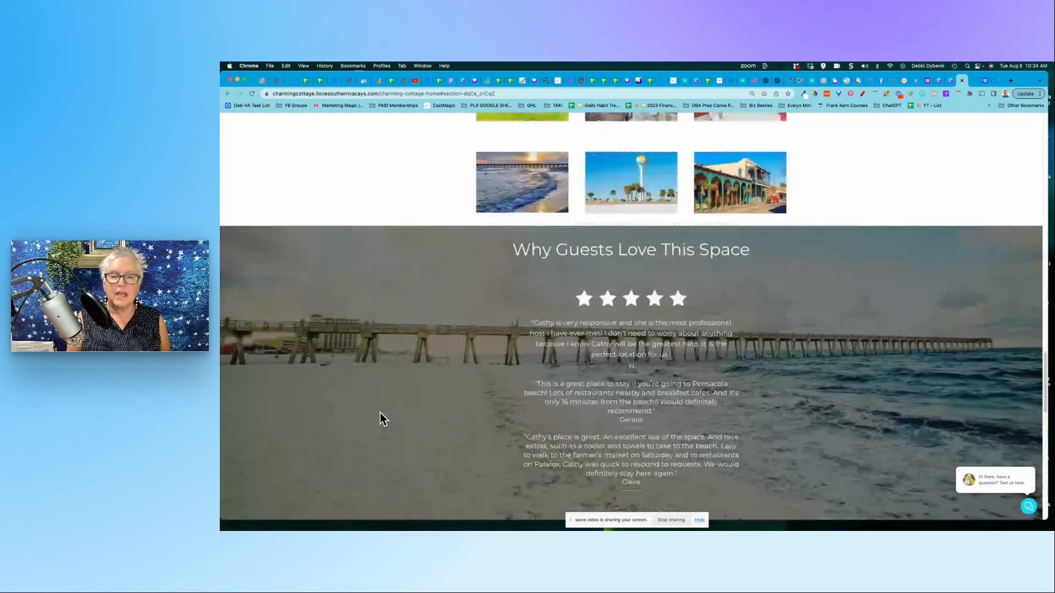
scroll(380, 413, "up", 15)
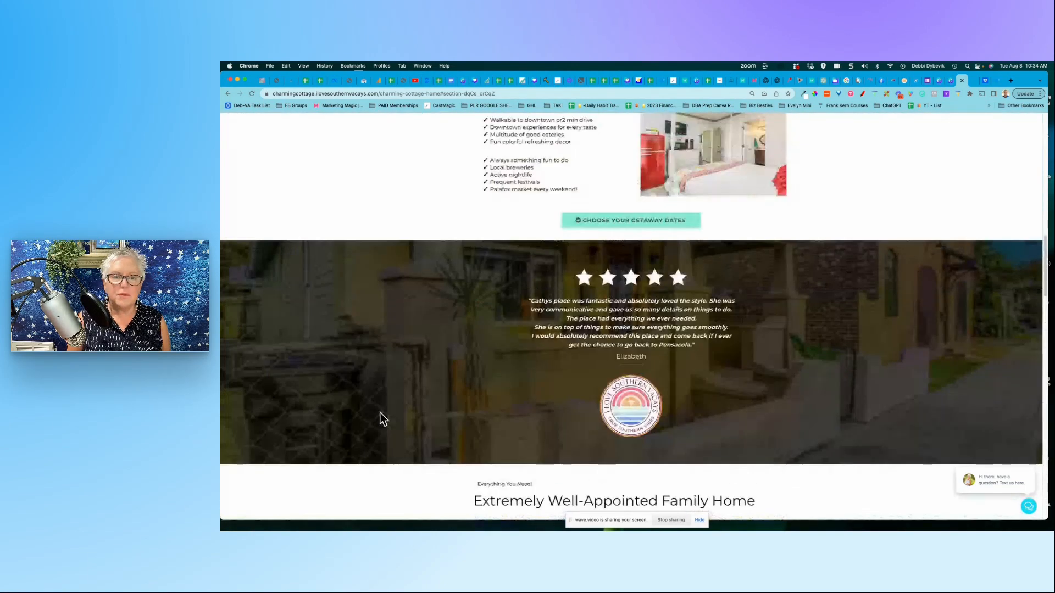
scroll(381, 414, "up", 5)
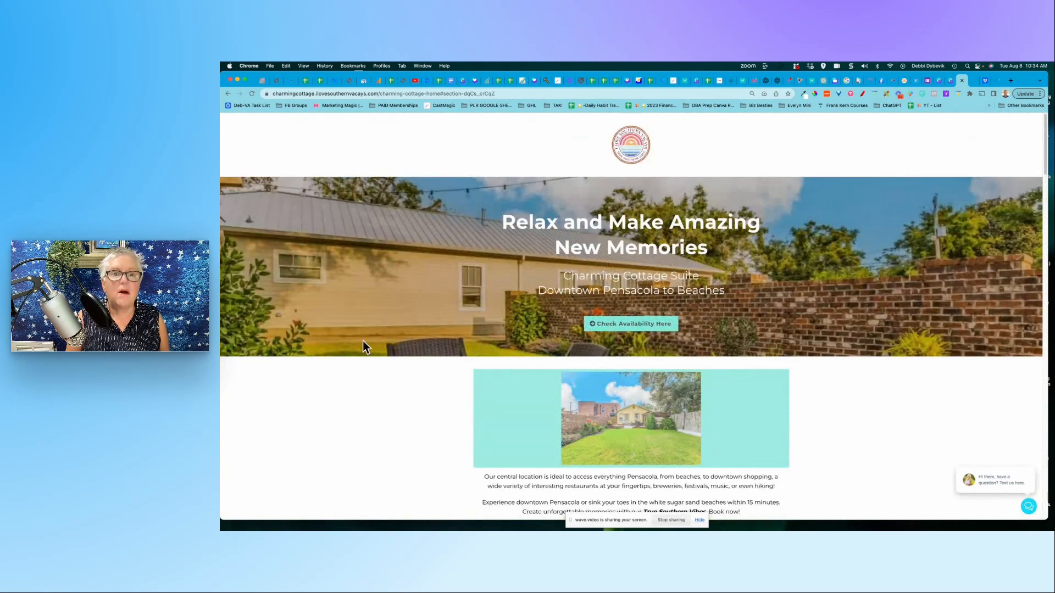
Switch to FG Funnels and create a blank funnel named "❤️ New BnB Landing Page Aug 2023"
left_click(262, 82)
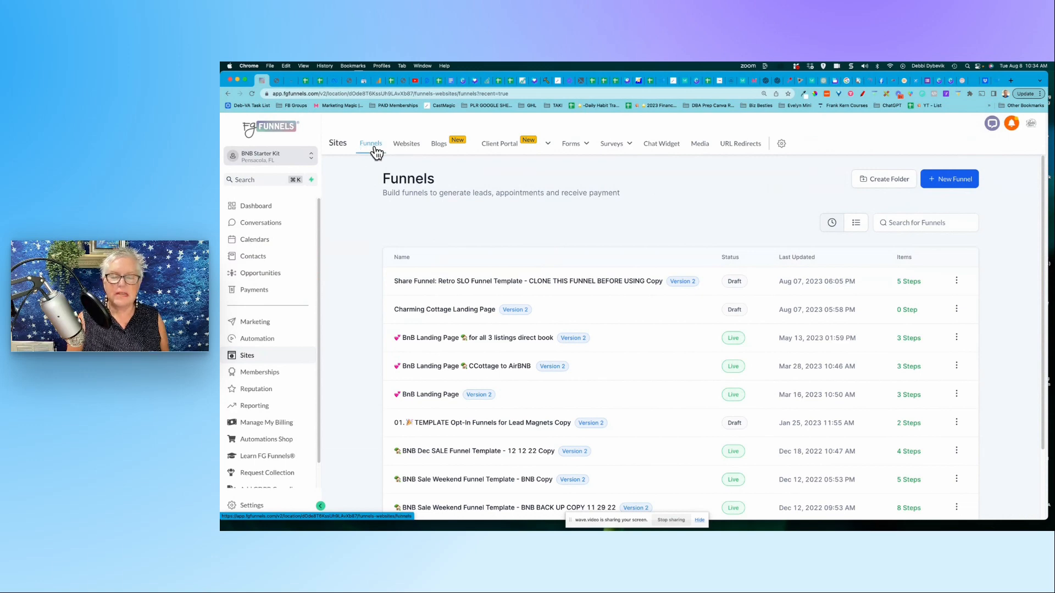
left_click(952, 183)
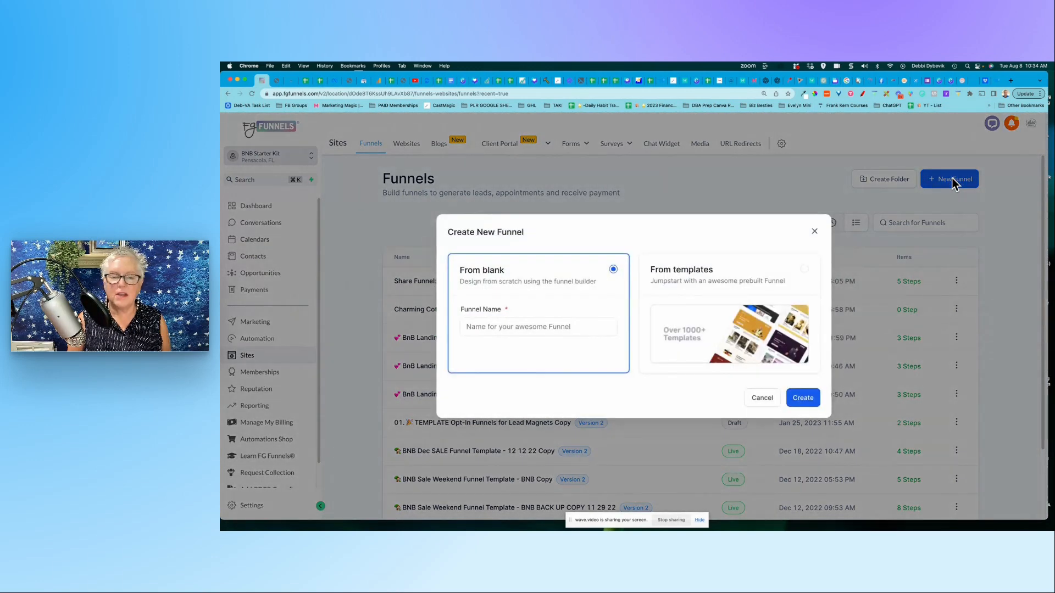
left_click(503, 329)
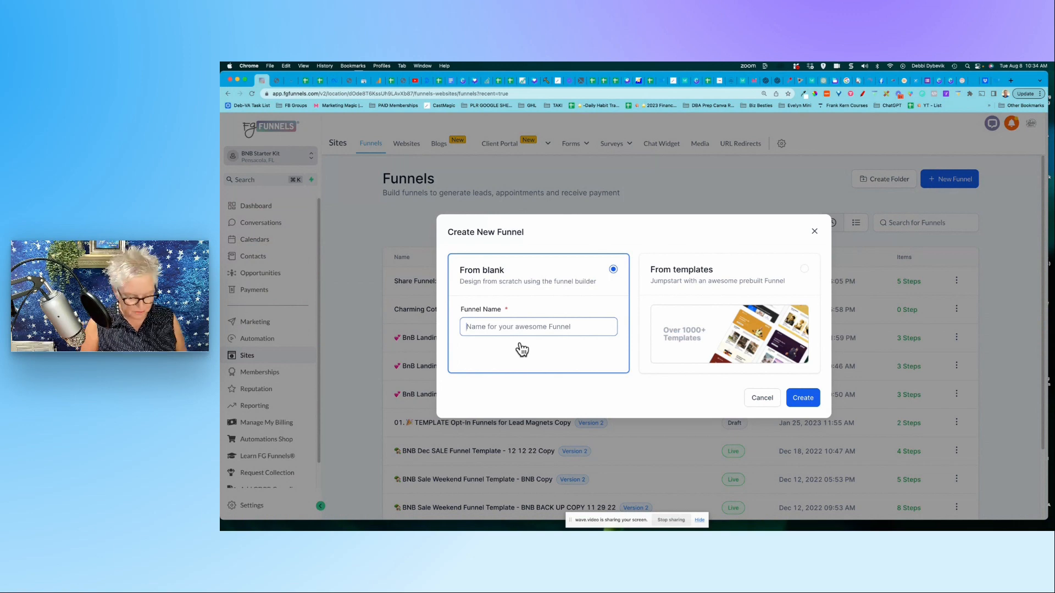
key("ctrl+super+space")
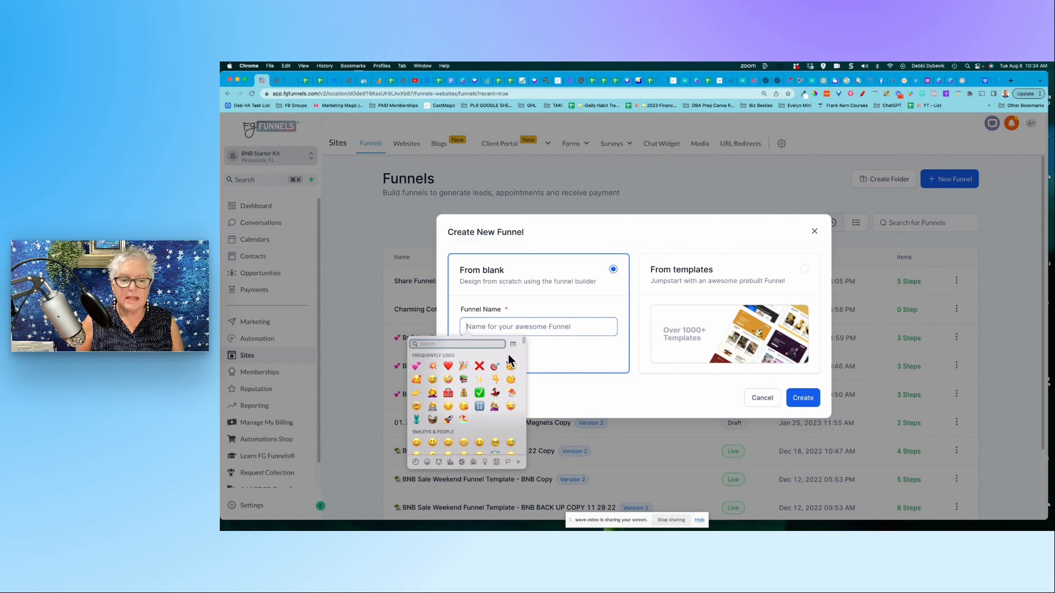
left_click(448, 365)
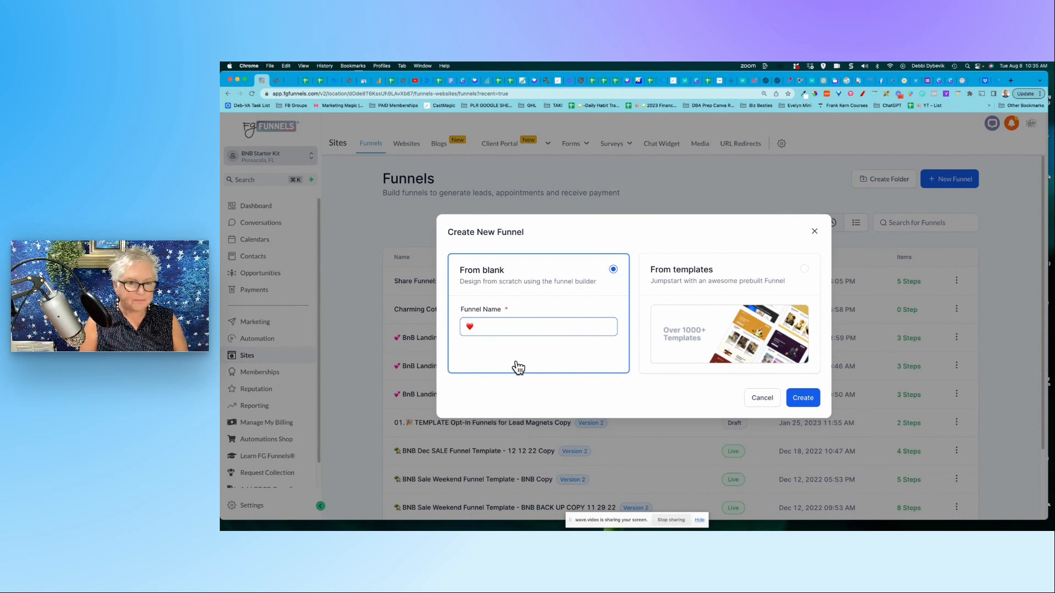
type("New")
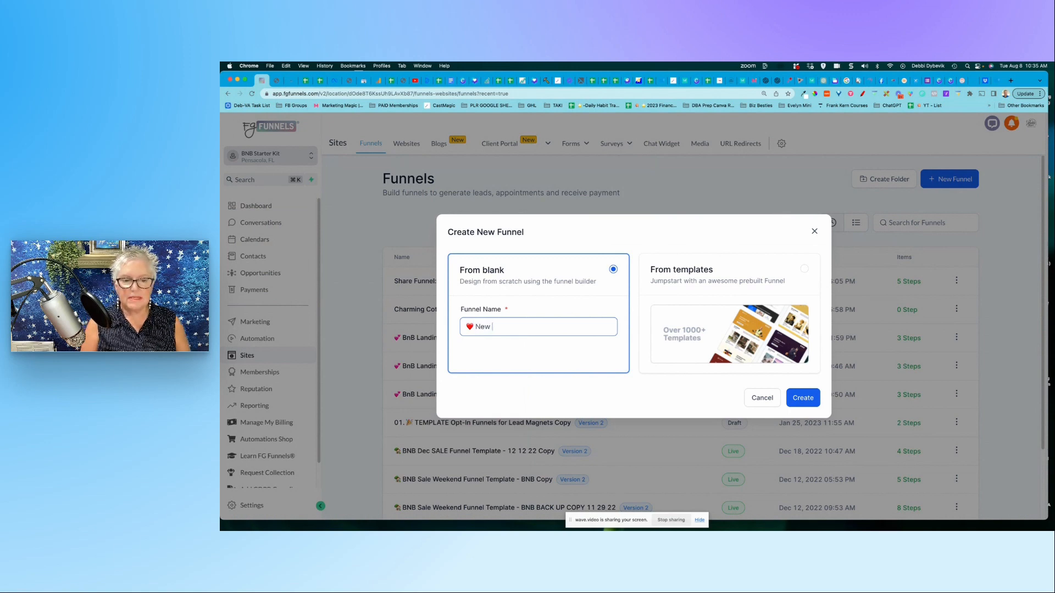
type(" BnB")
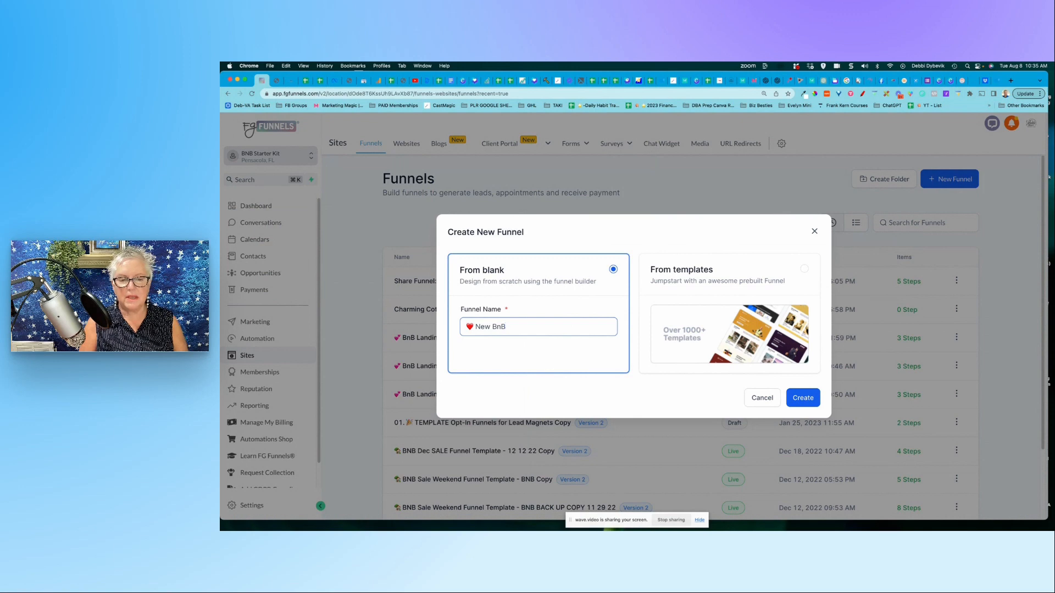
type("Landing P")
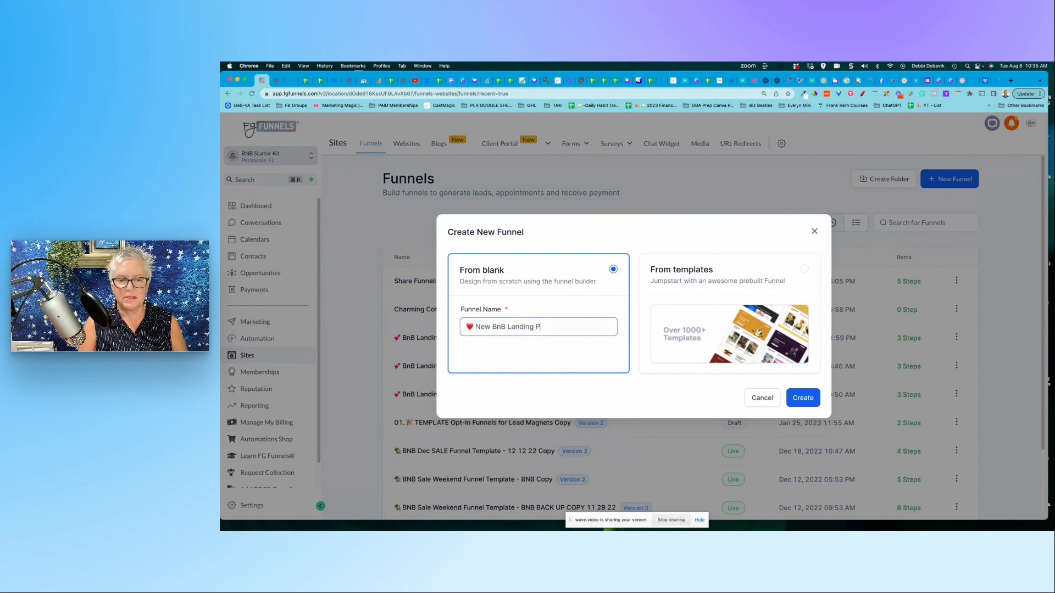
type("age Aug ")
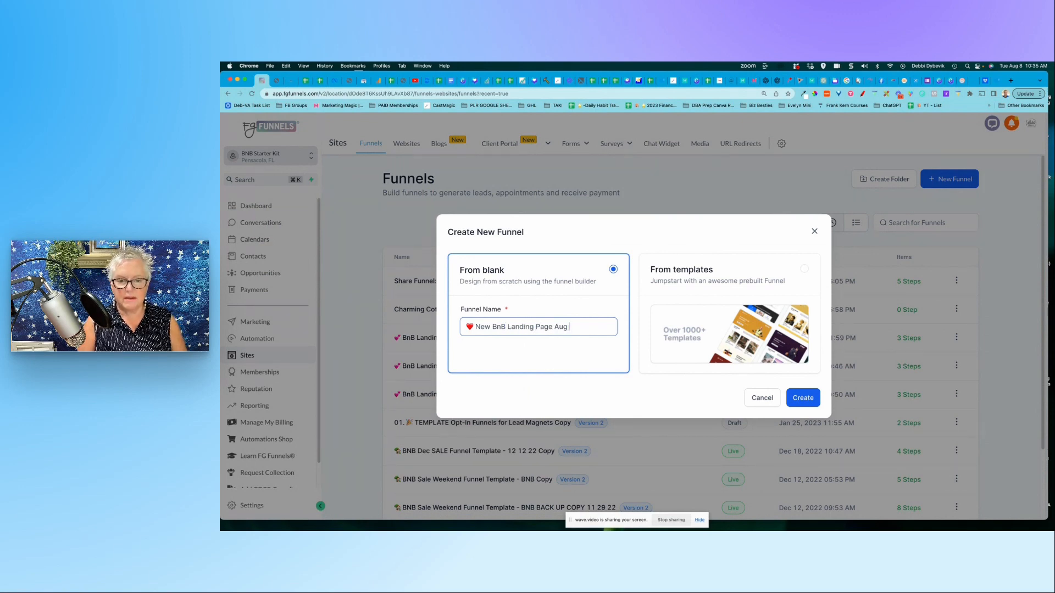
type("2023")
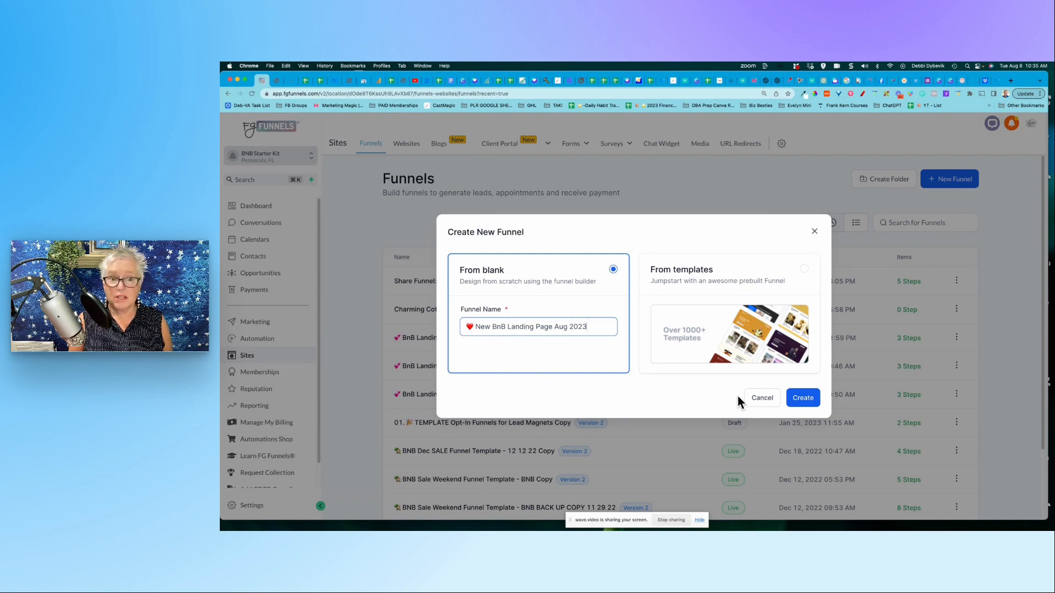
left_click(806, 400)
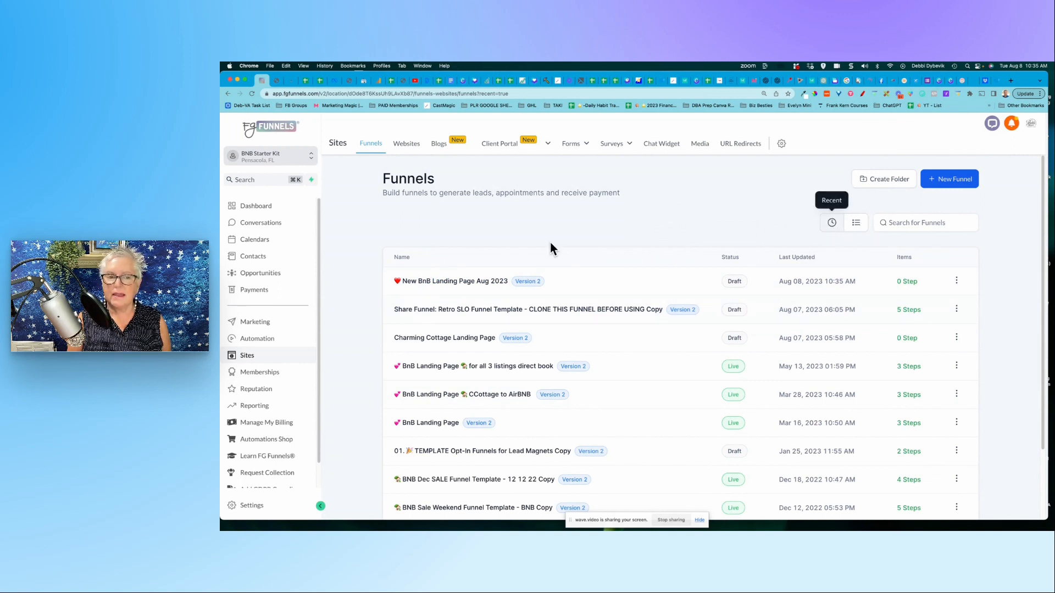
Open the New BnB Landing Page Aug 2023 funnel and save its settings
left_click(452, 283)
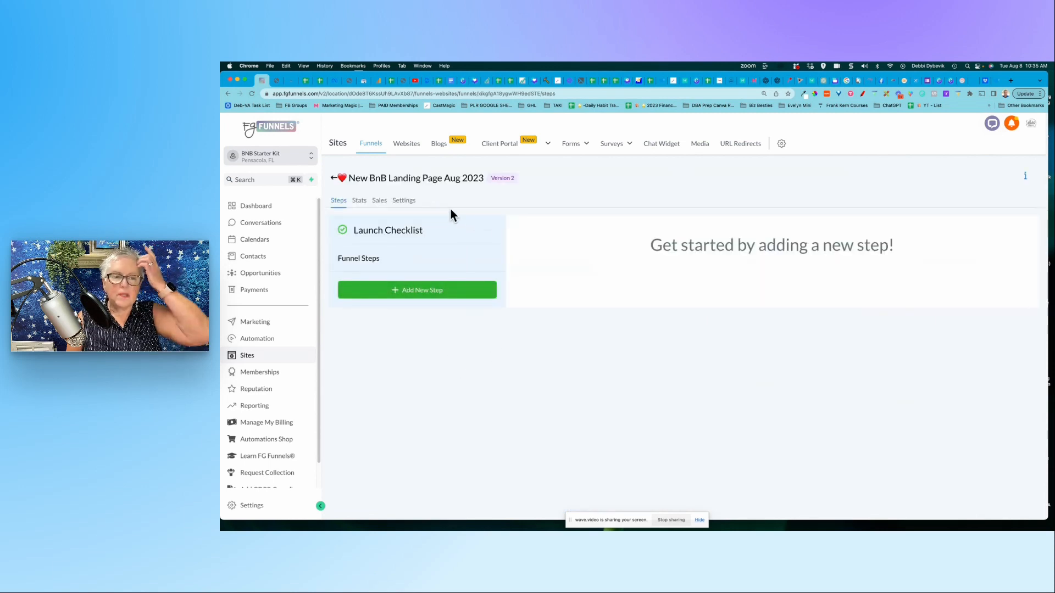
left_click(402, 201)
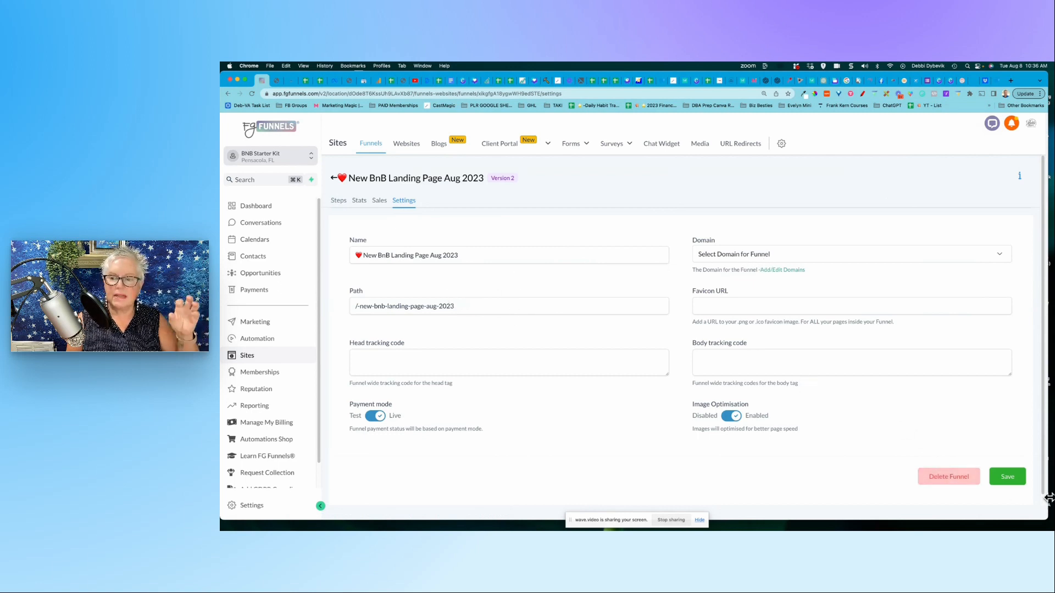
left_click(1013, 479)
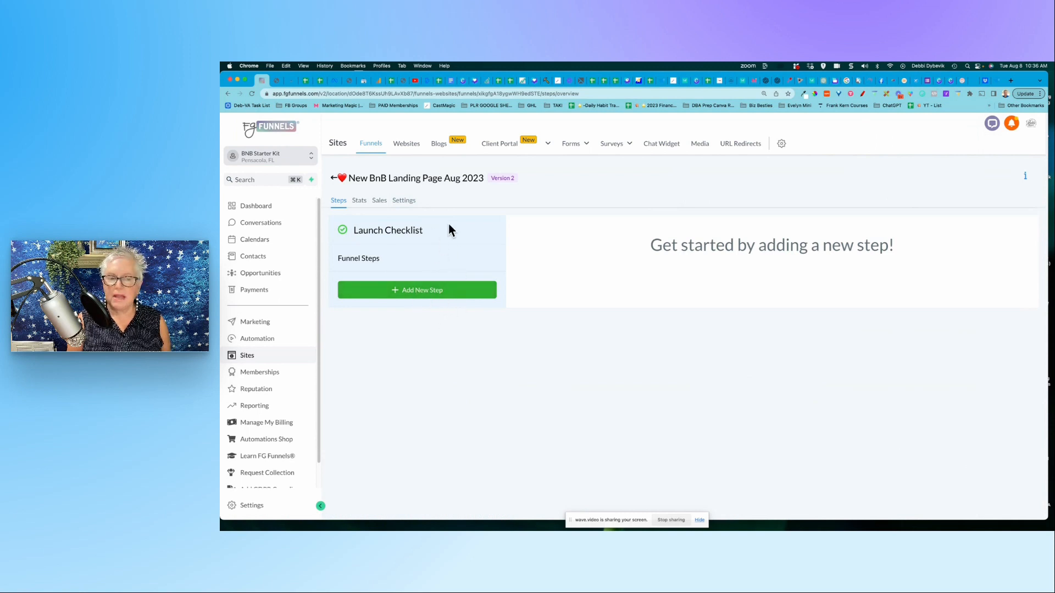
Start a new step in the funnel and name its page "BnB Landing Page - Cottage"
left_click(422, 290)
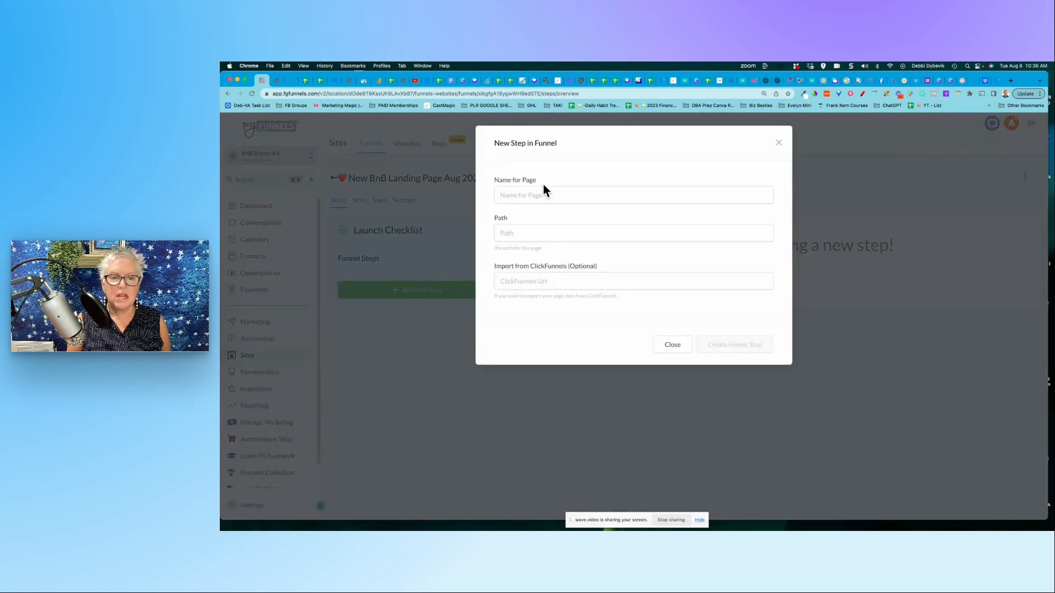
left_click(542, 195)
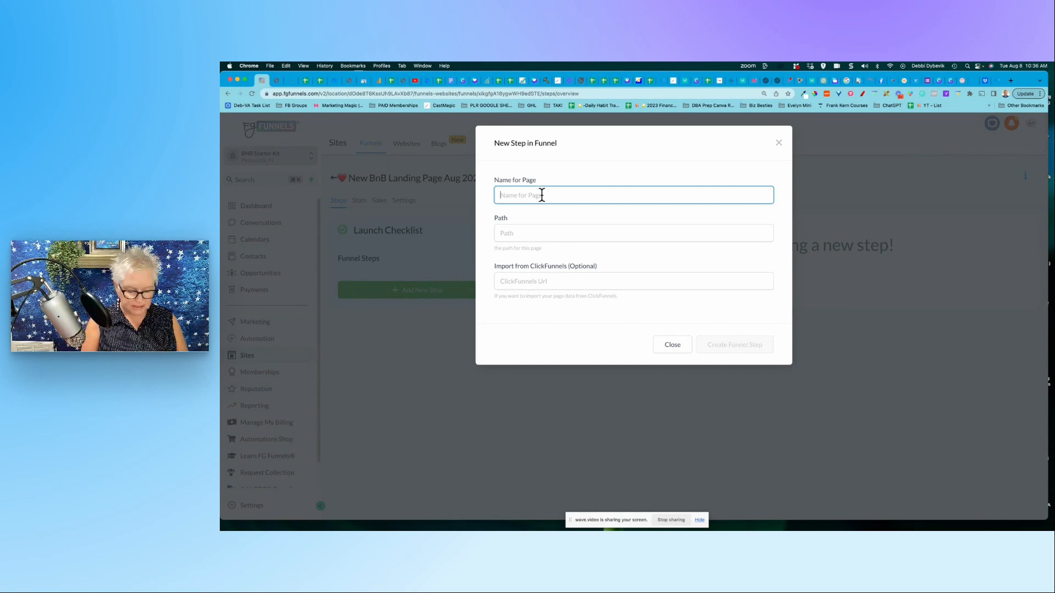
type("Bn")
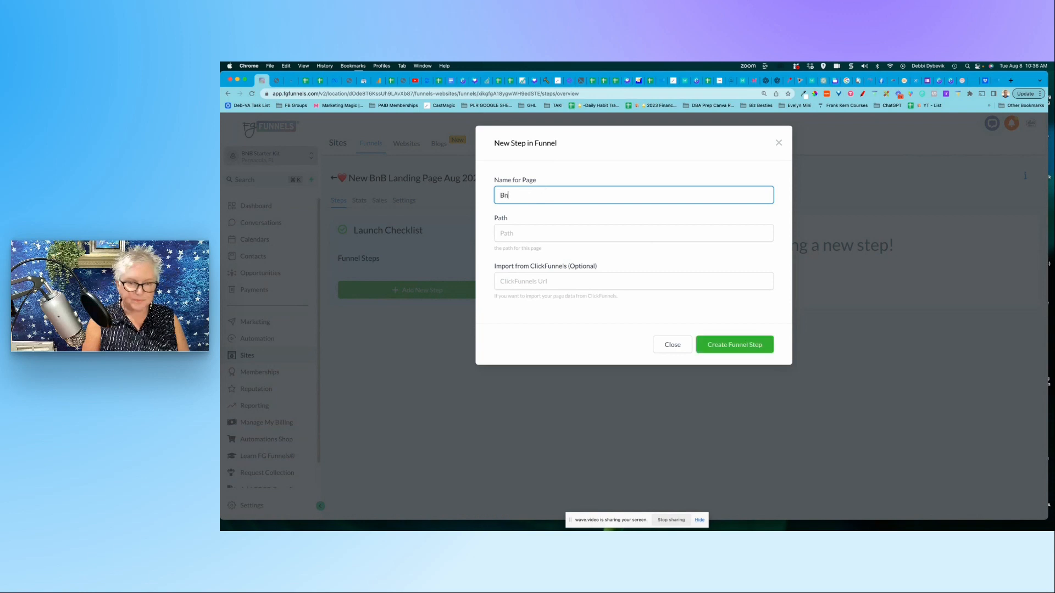
type("B Landing")
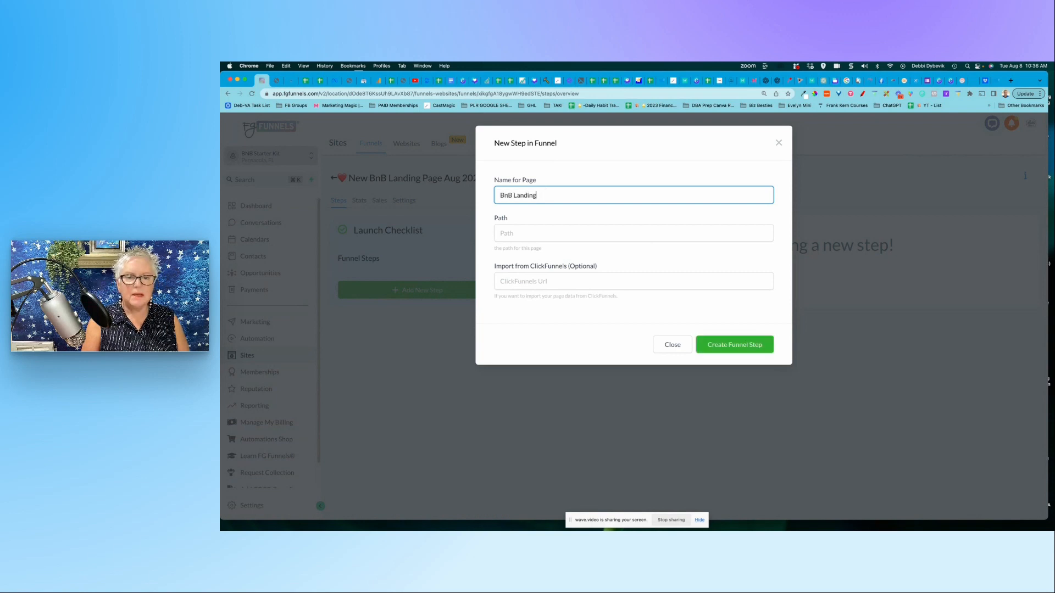
type(" Page - Cottage")
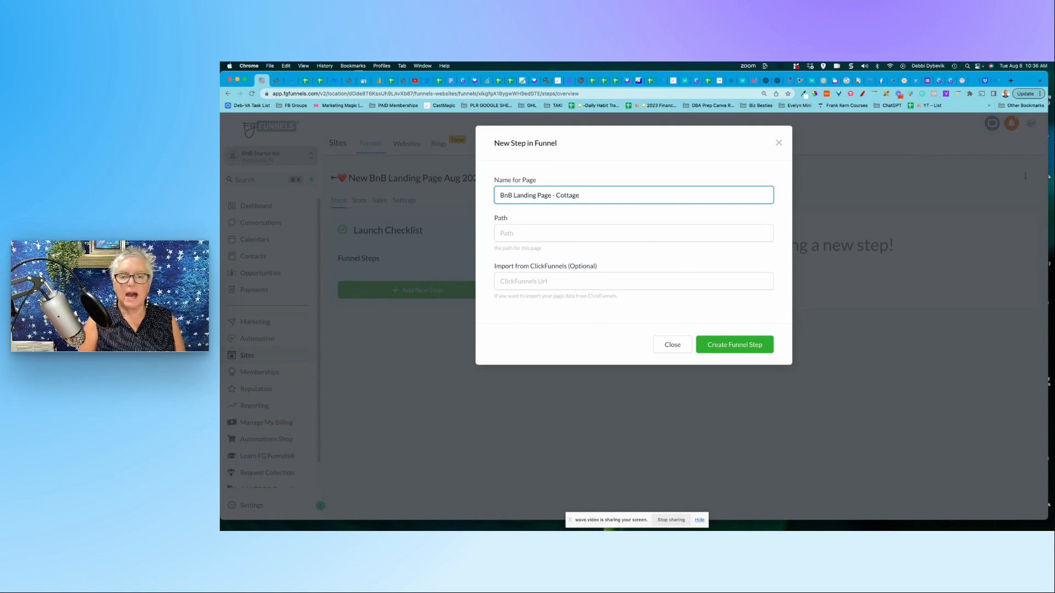
Set the page's path to "/beach-cottage" and create the funnel step
left_click(544, 234)
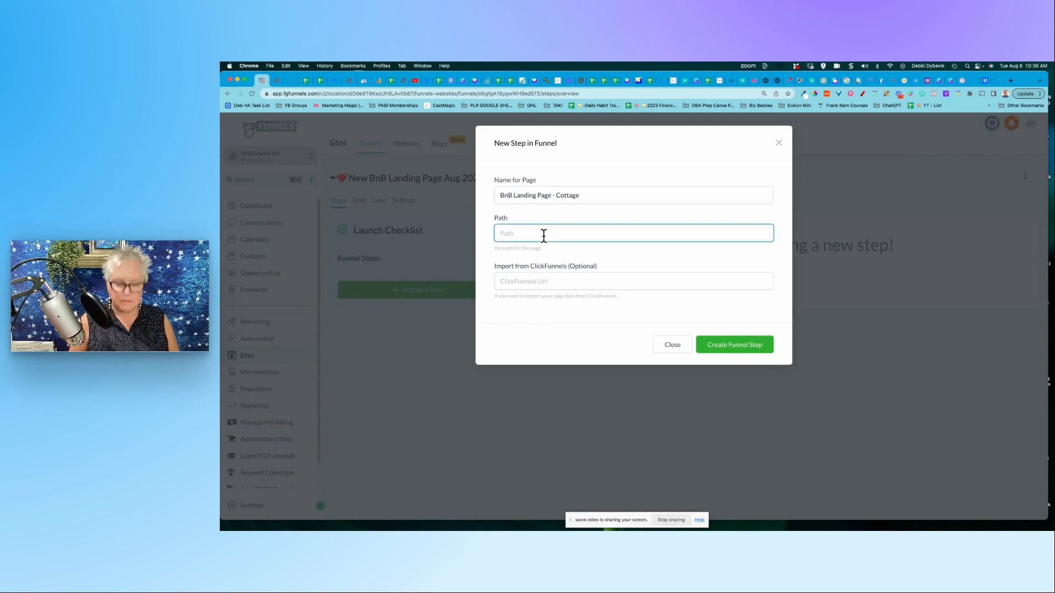
type("/")
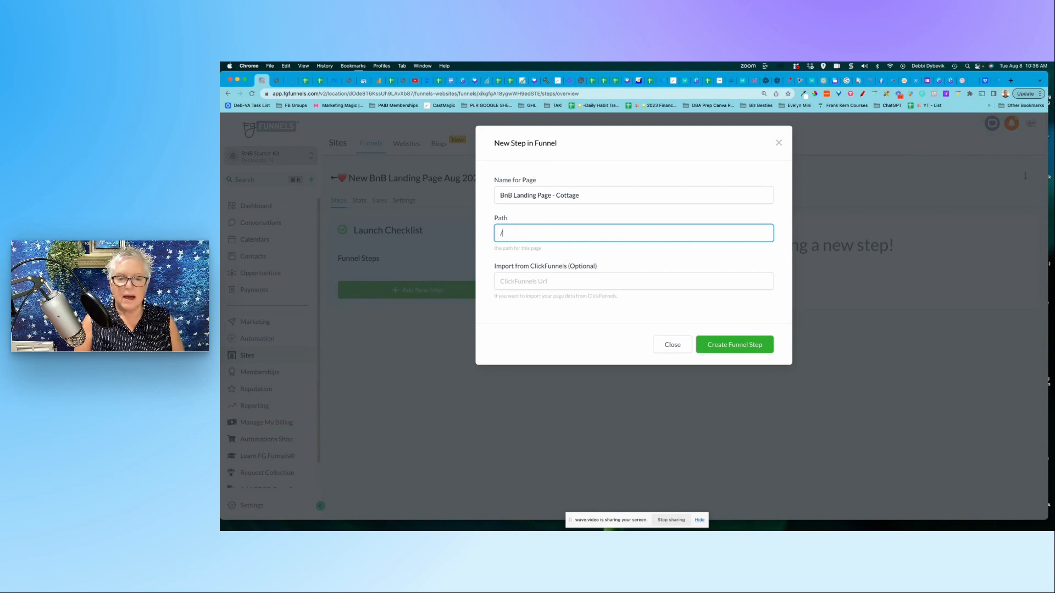
type("beach")
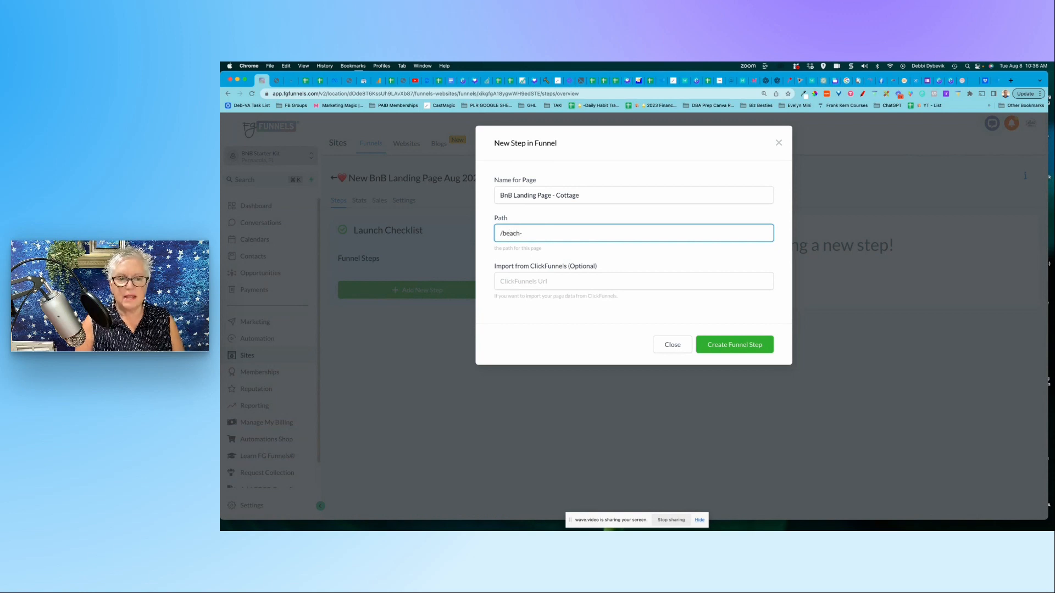
type("-cottahes")
key("BackSpace")
key("BackSpace")
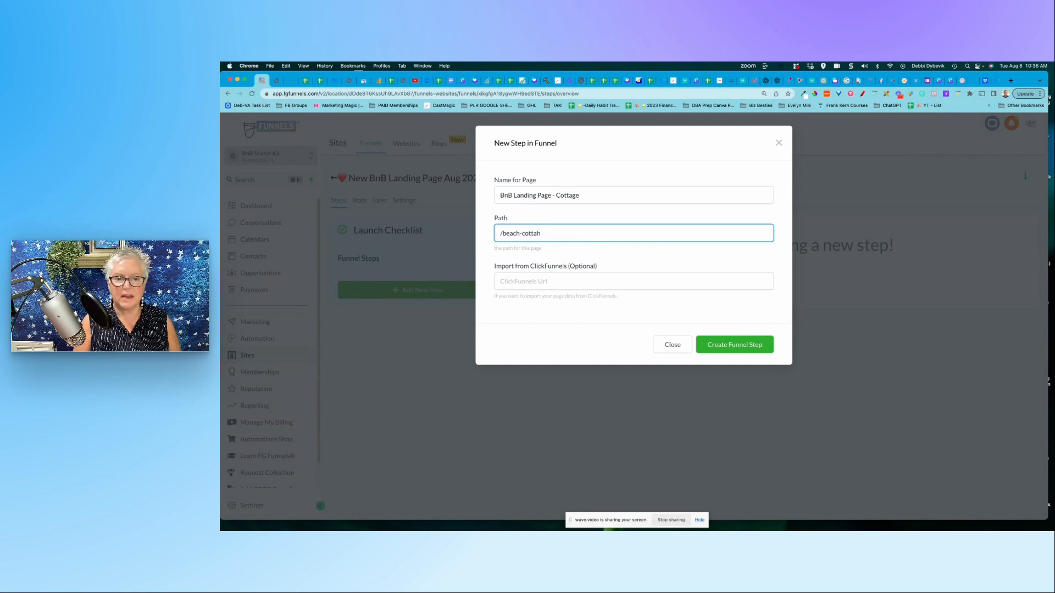
type("ge")
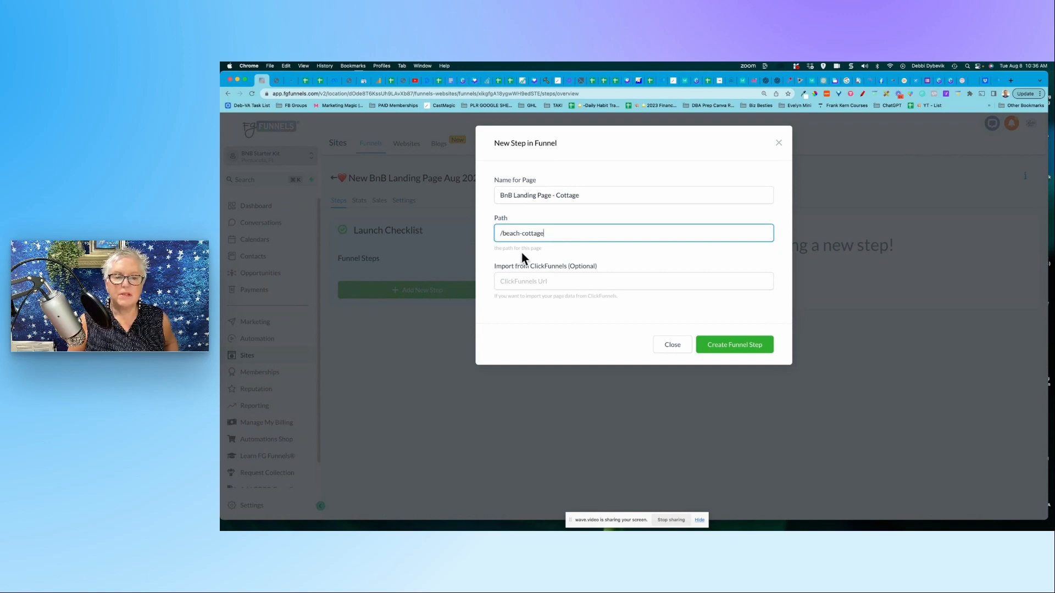
left_click(730, 345)
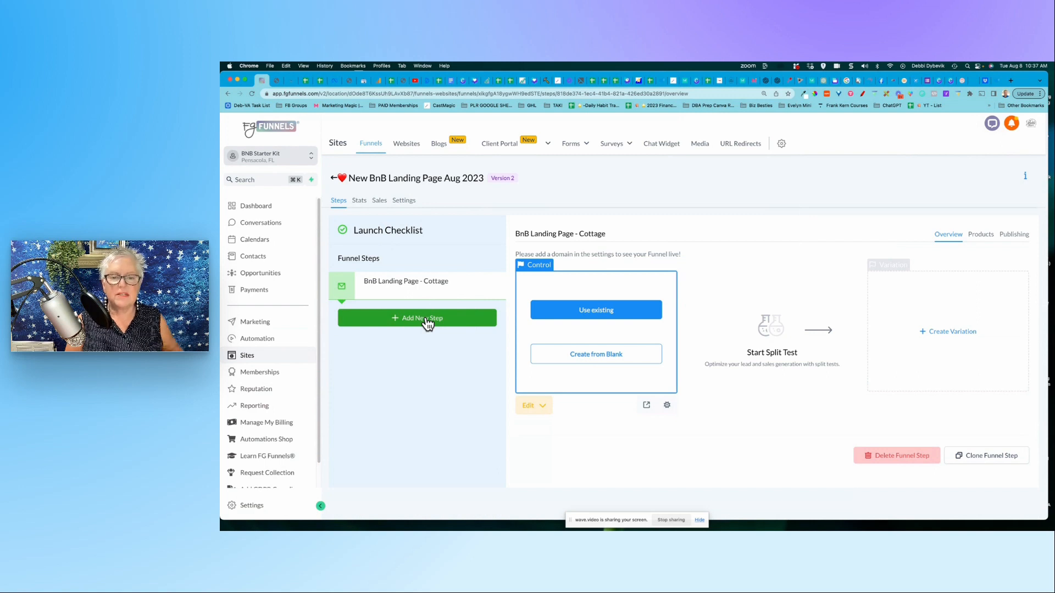
Create the cottage step's control page from blank and add a full-width section to it
left_click(607, 361)
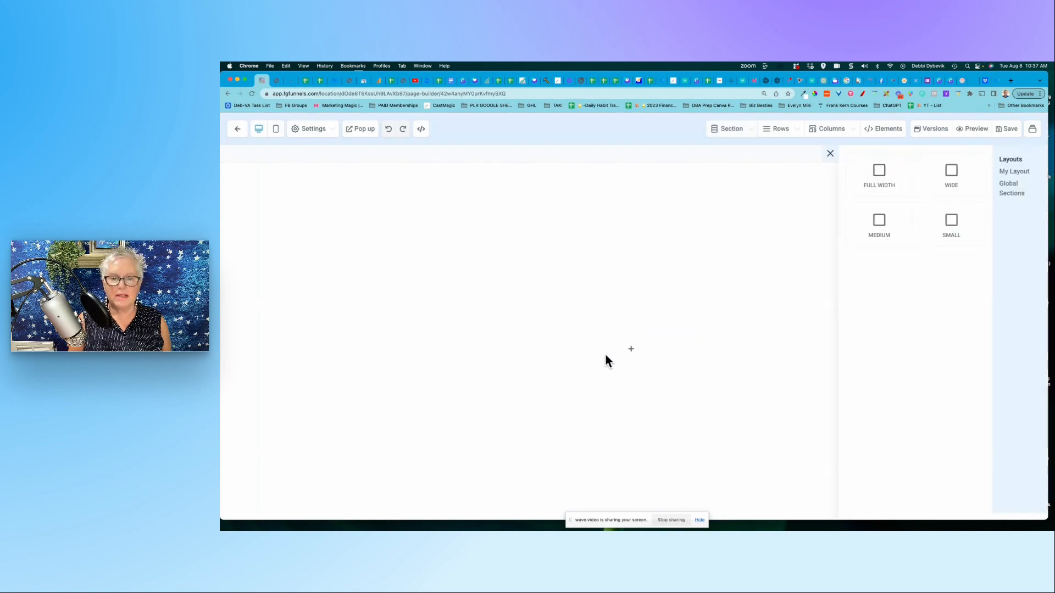
left_click(881, 175)
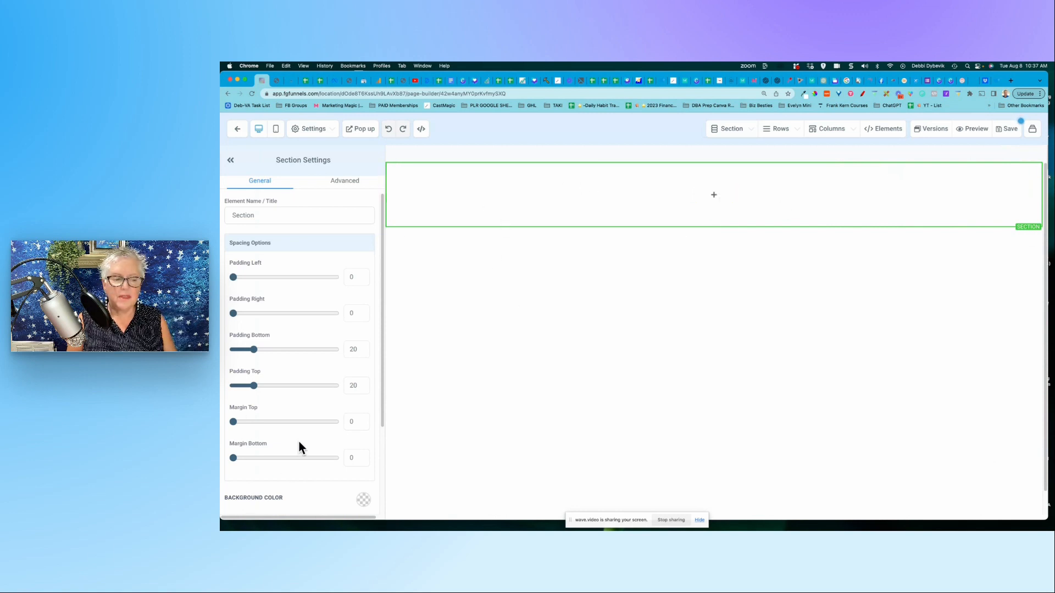
Add a one-column row to the full-width section and place an image element in it
scroll(299, 442, "down", 3)
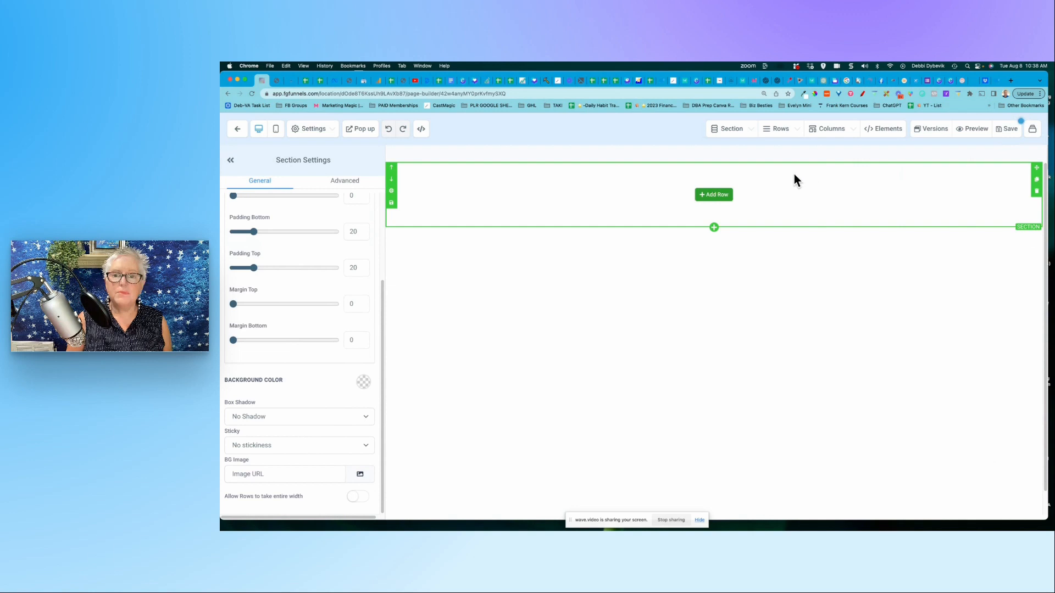
left_click(720, 199)
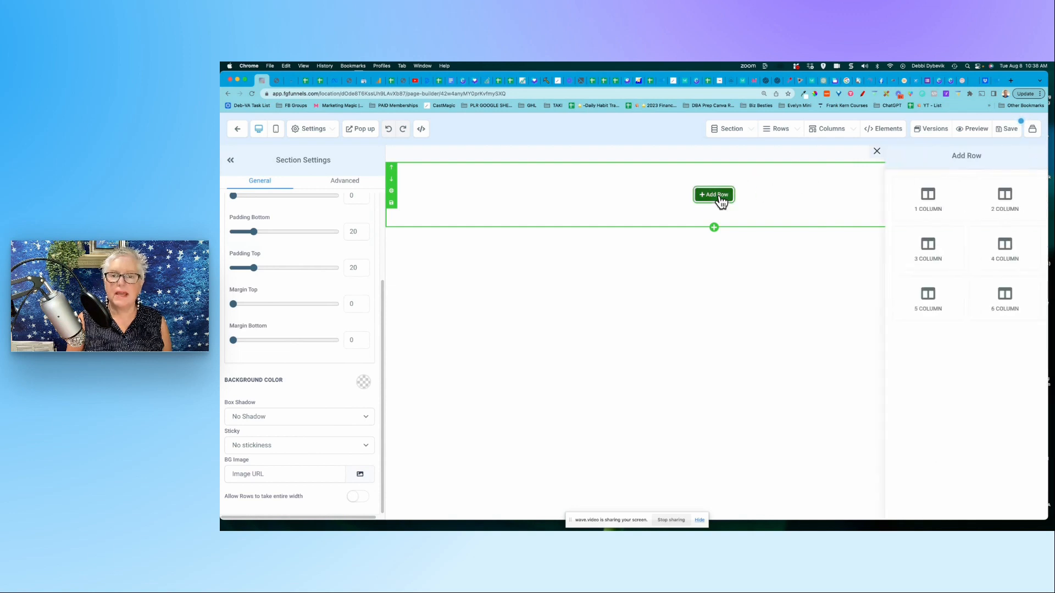
left_click(929, 203)
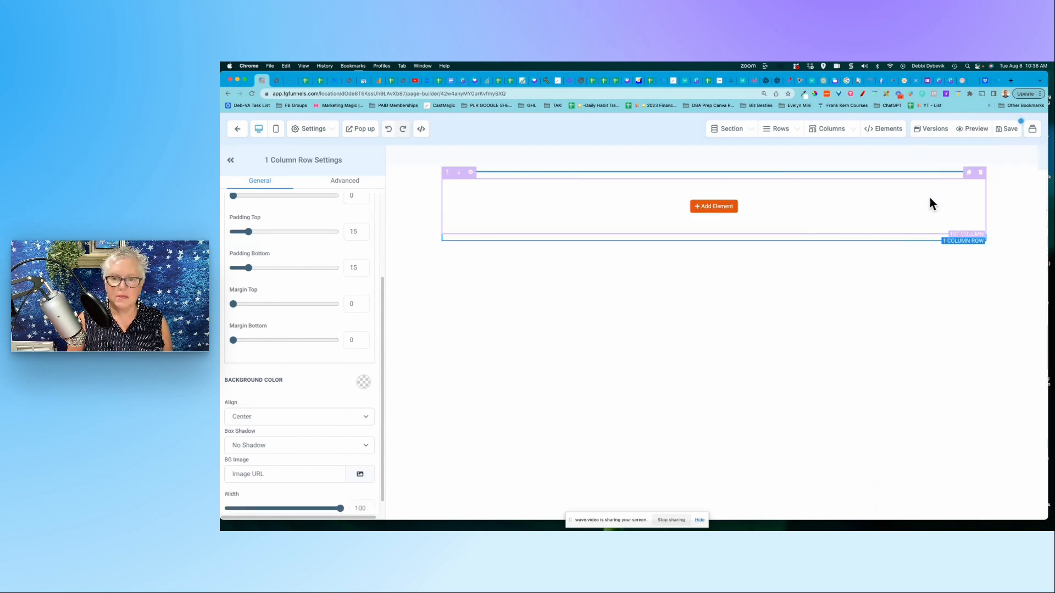
left_click(717, 207)
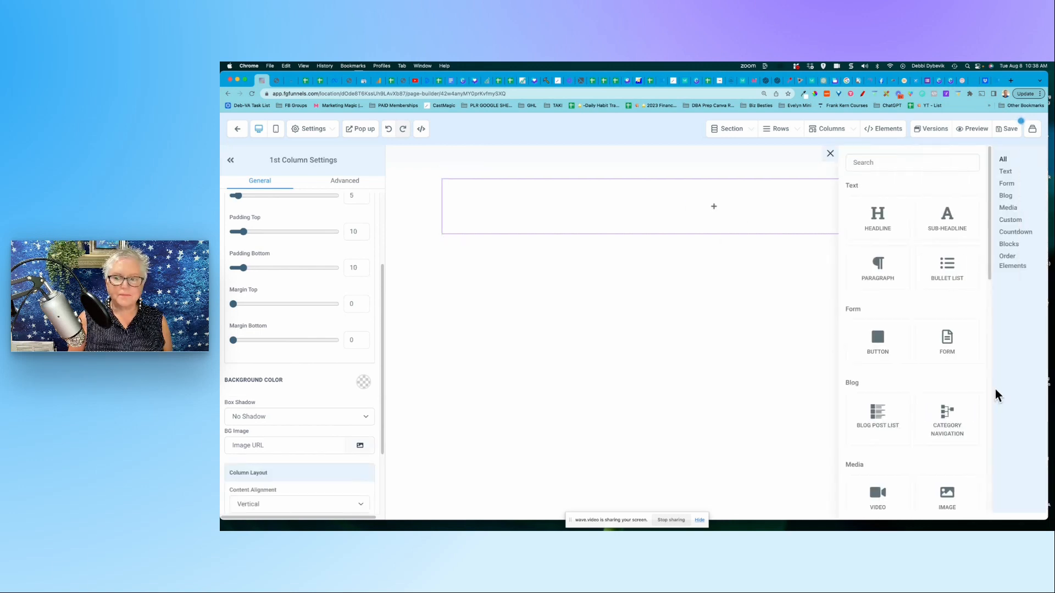
scroll(950, 336, "down", 3)
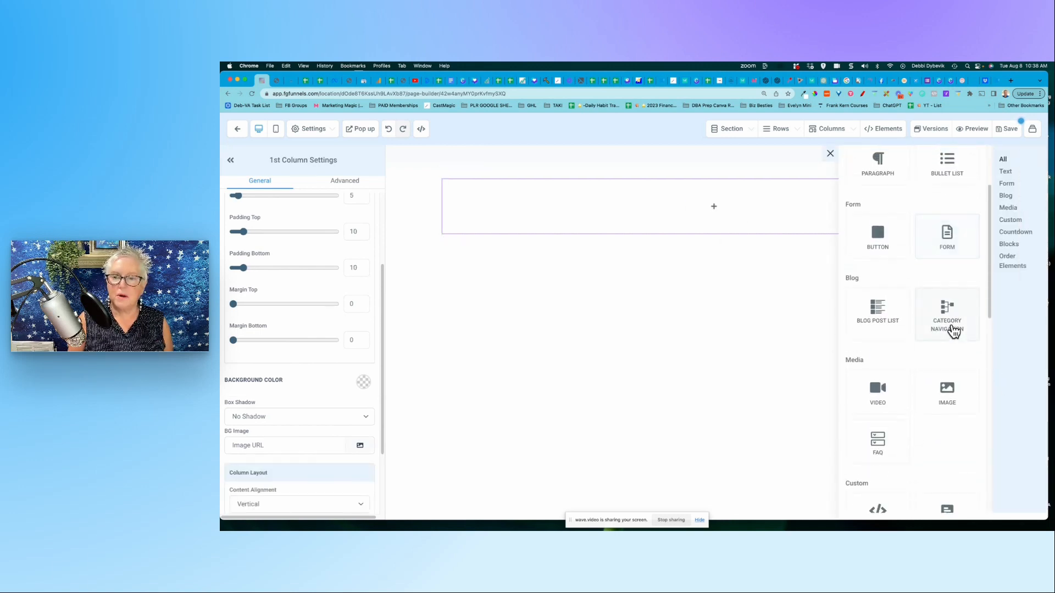
scroll(953, 332, "down", 5)
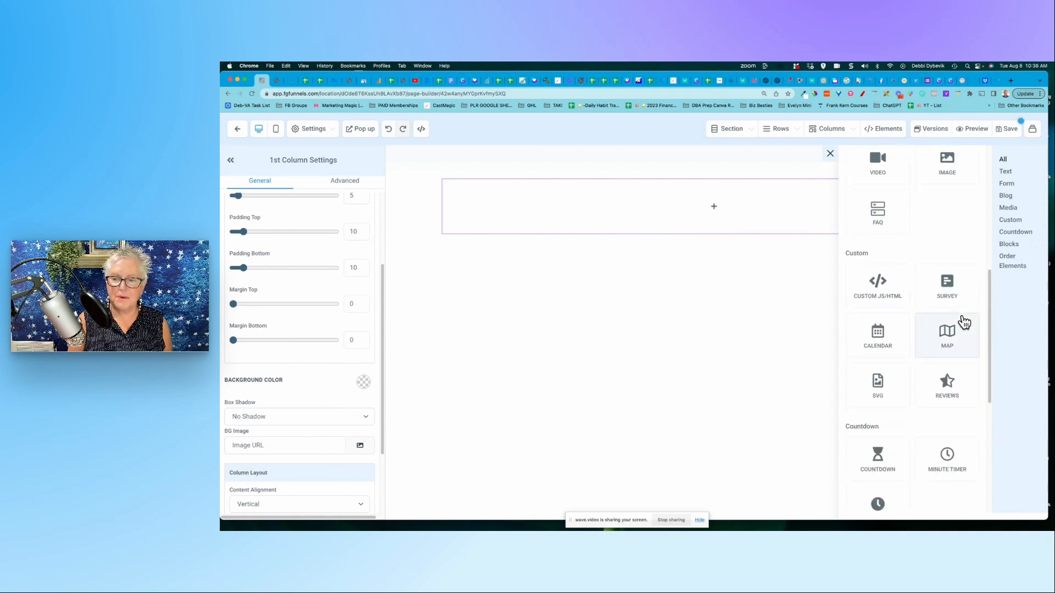
scroll(961, 322, "down", 6)
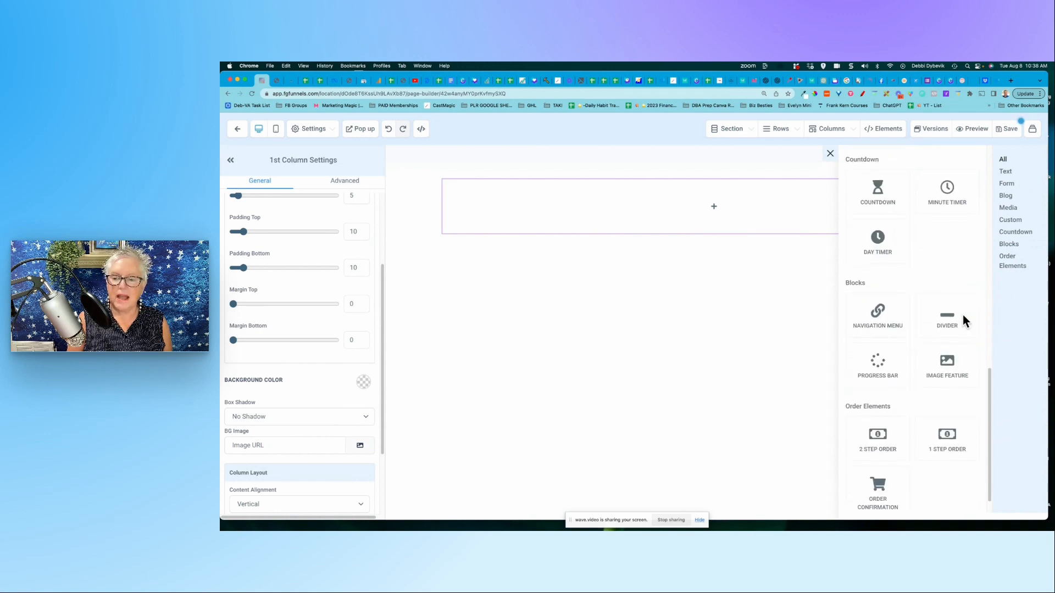
scroll(963, 318, "up", 5)
scroll(963, 318, "up", 2)
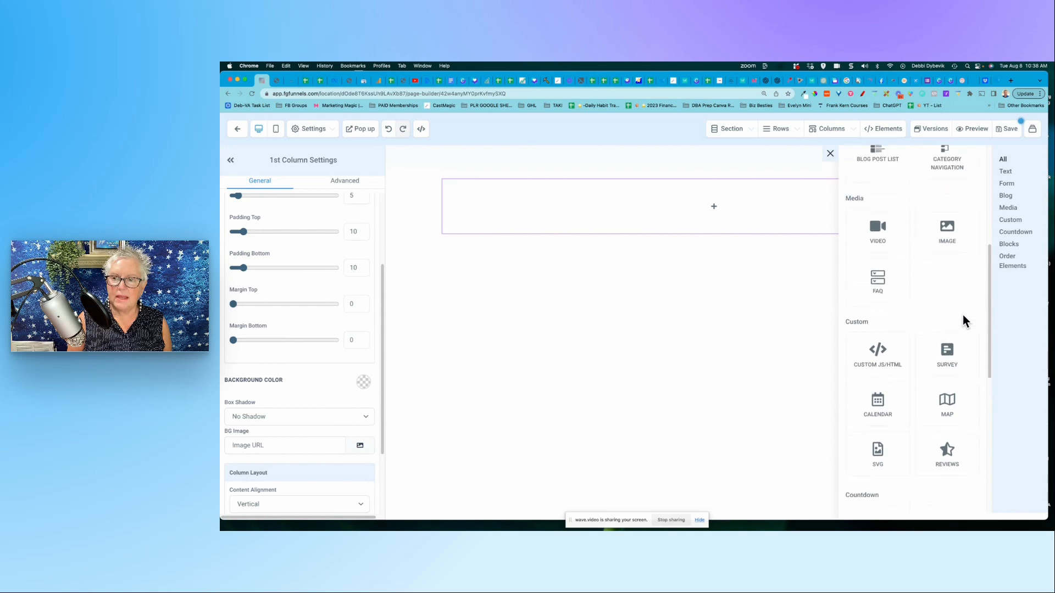
left_click(953, 235)
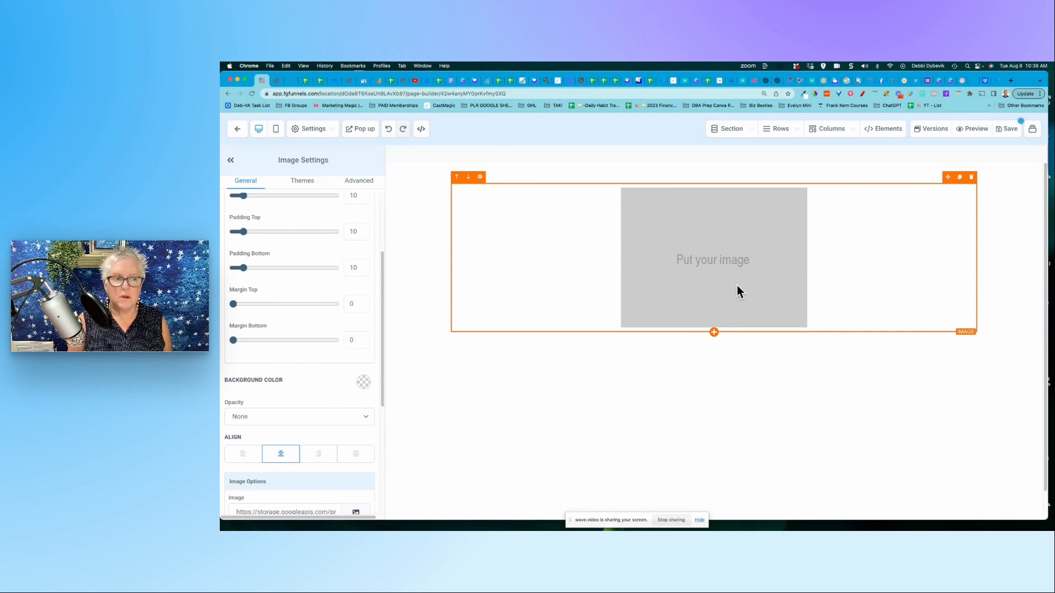
Rename the section holding the image placeholder as "Logo Section"
scroll(331, 281, "up", 4)
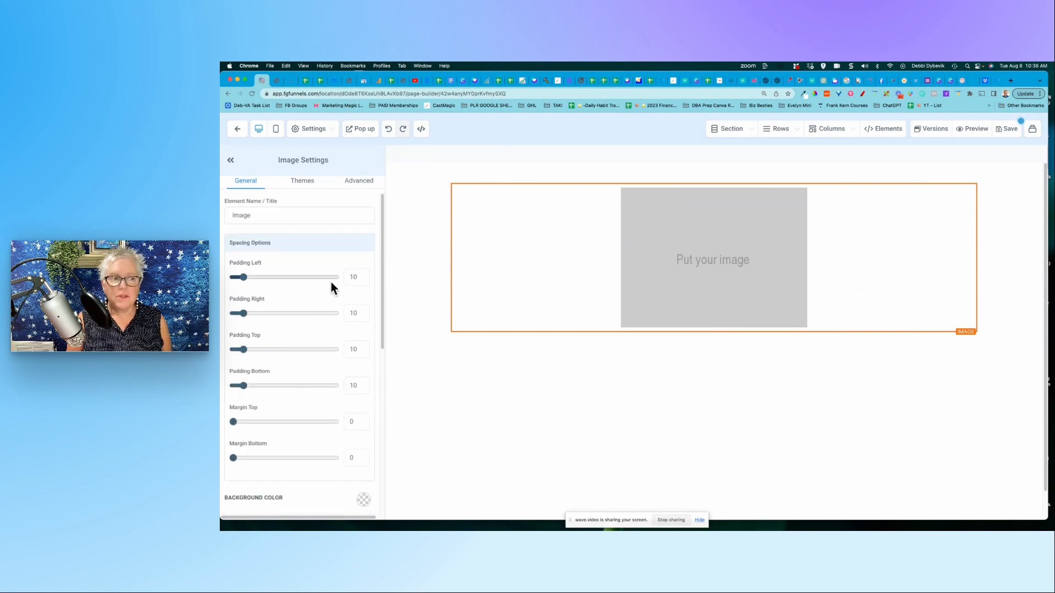
left_click(420, 208)
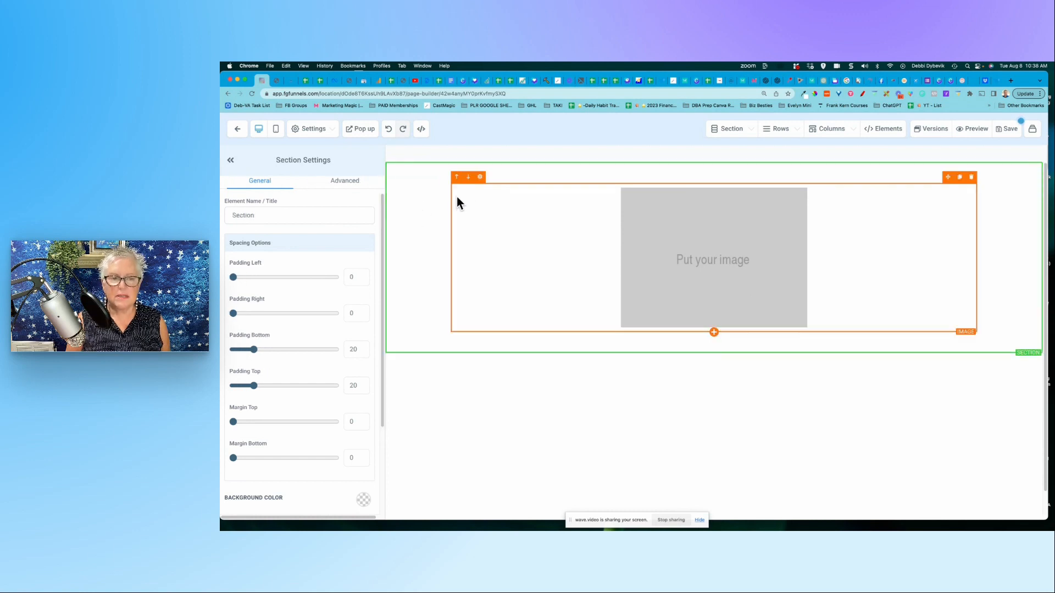
left_click(233, 215)
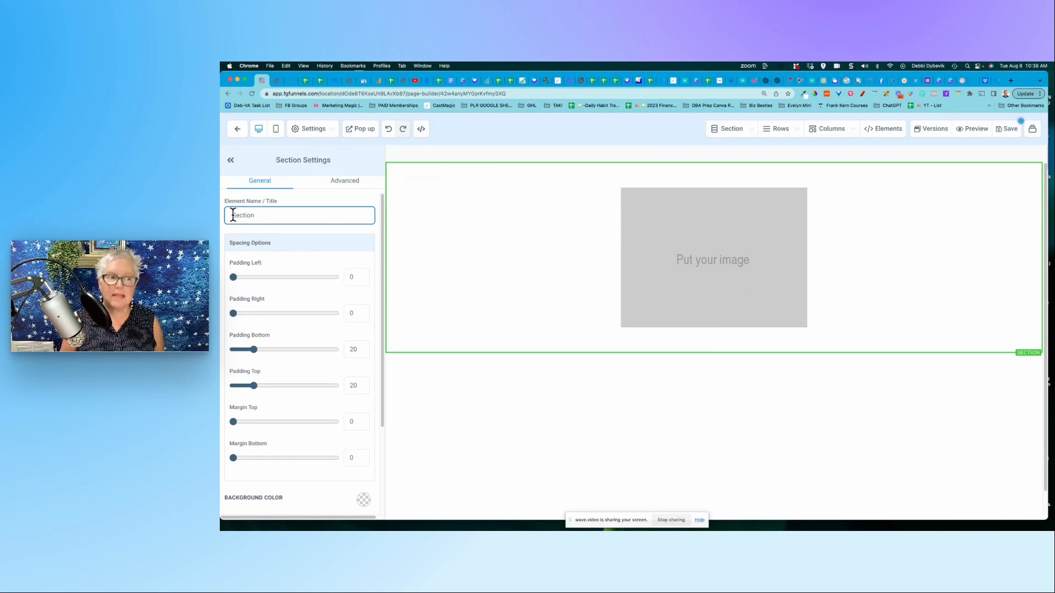
type("Logo")
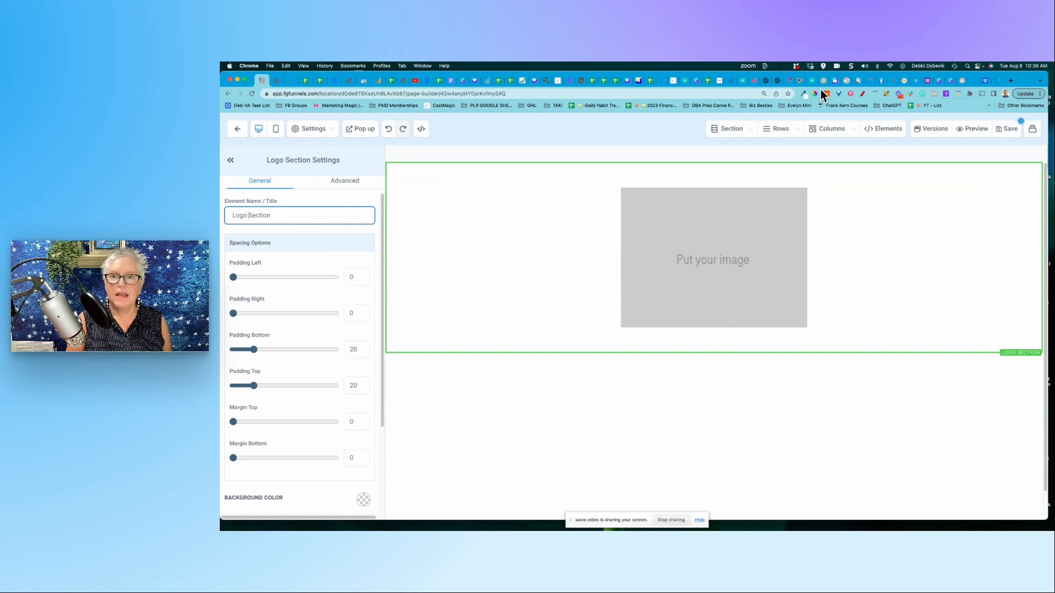
Add a second full-width section below the logo section, check the Charming Cottage reference page, and insert a one-column row
left_click(731, 133)
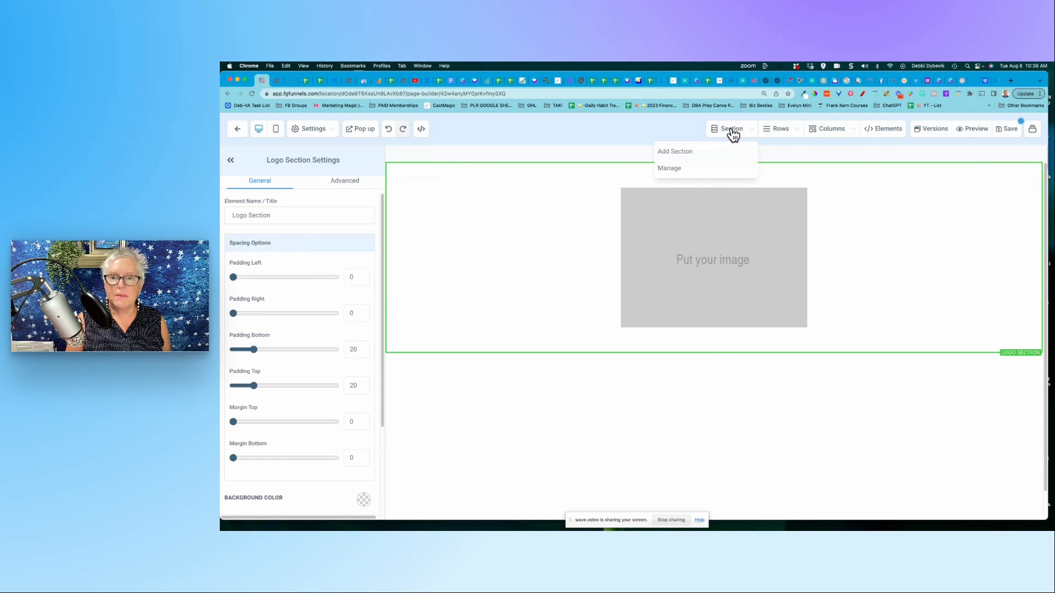
left_click(689, 153)
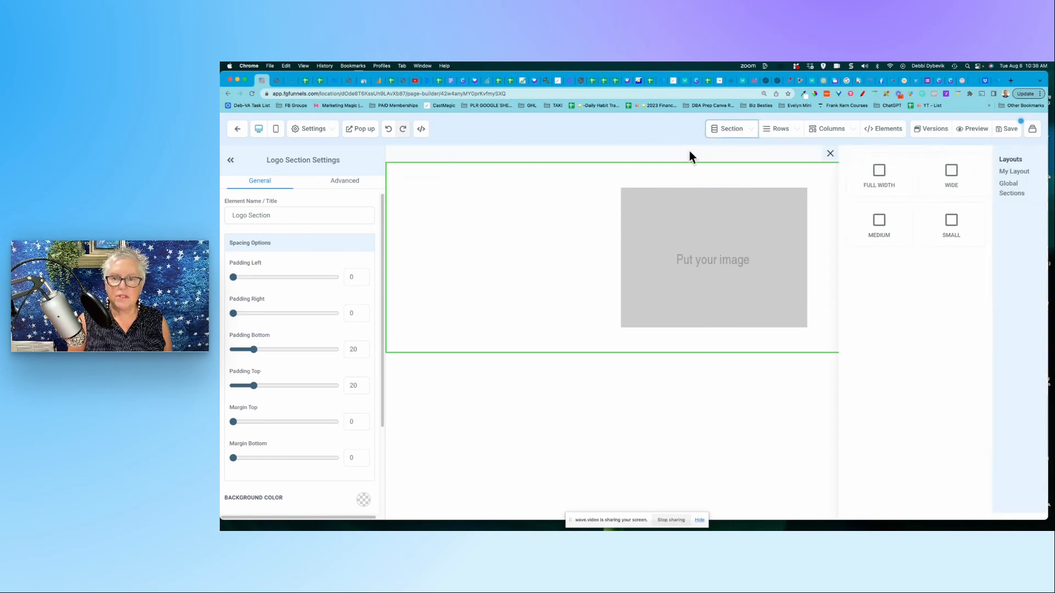
left_click(879, 174)
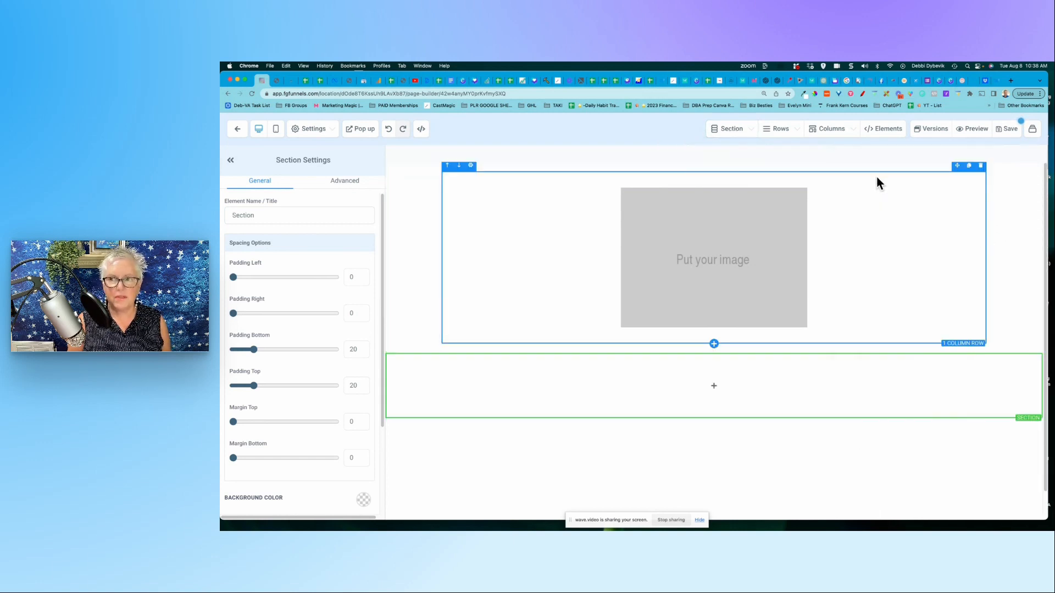
left_click(960, 83)
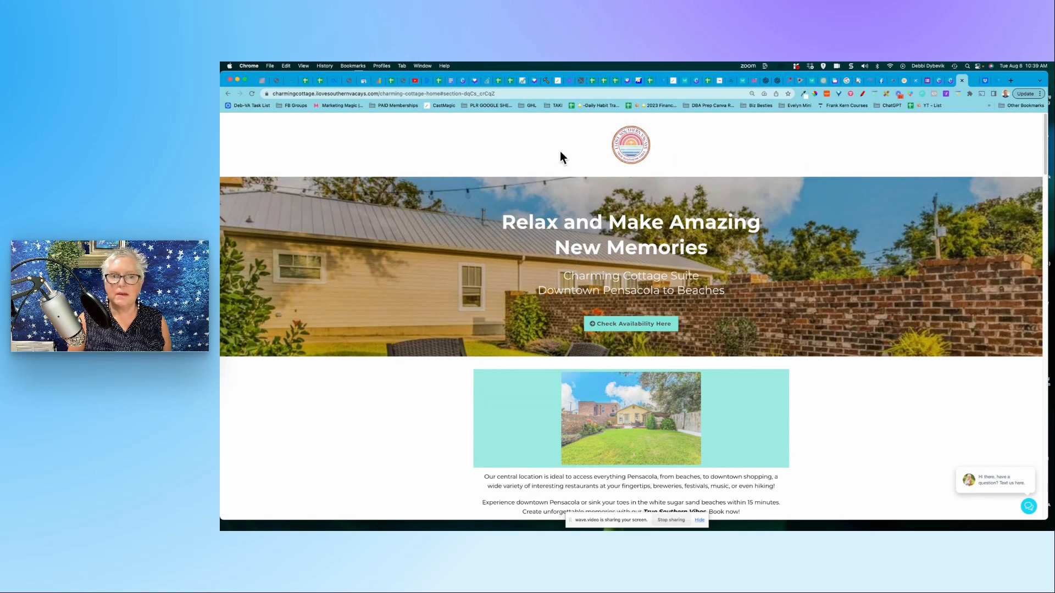
left_click(264, 82)
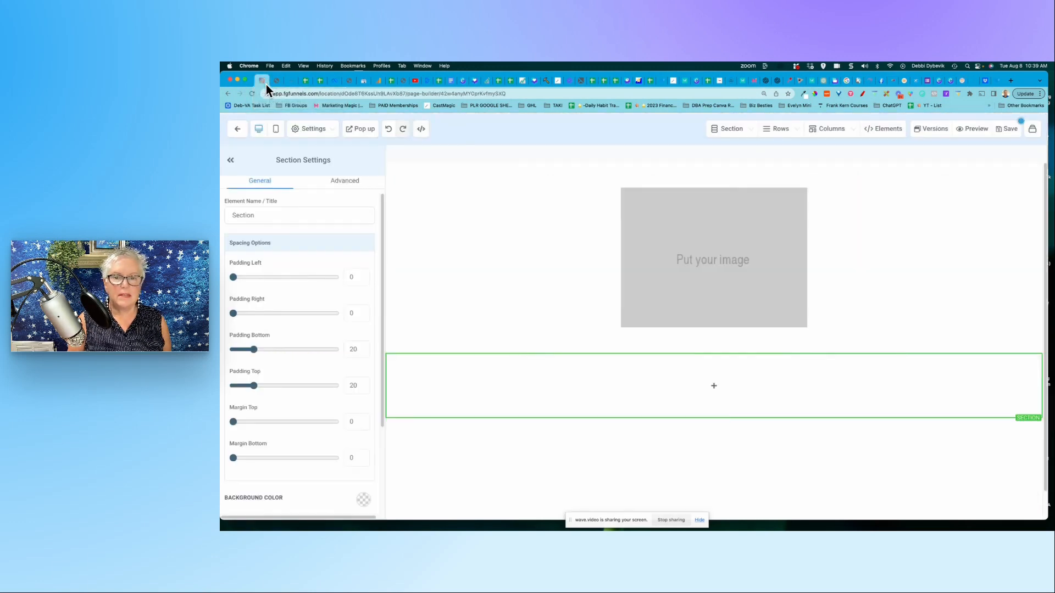
left_click(707, 386)
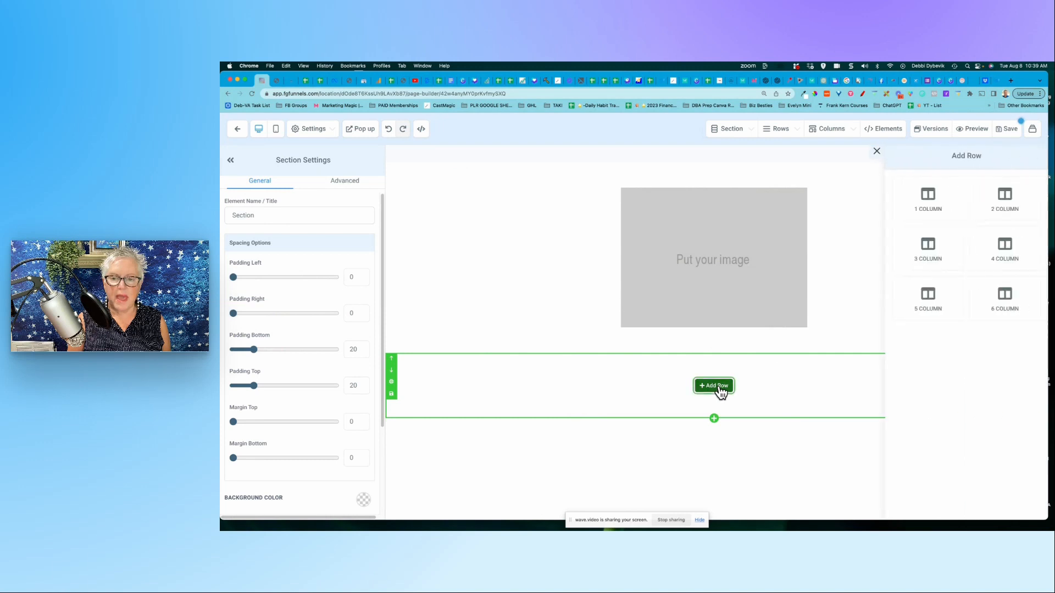
left_click(926, 206)
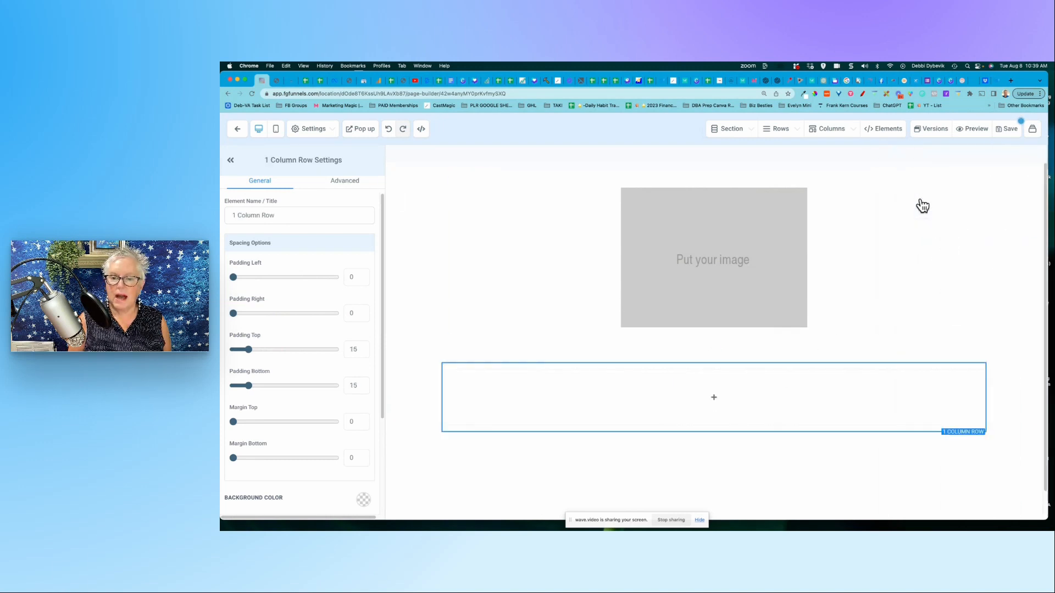
Fill the new row with a headline, a sub-headline below it, and a button underneath
left_click(721, 400)
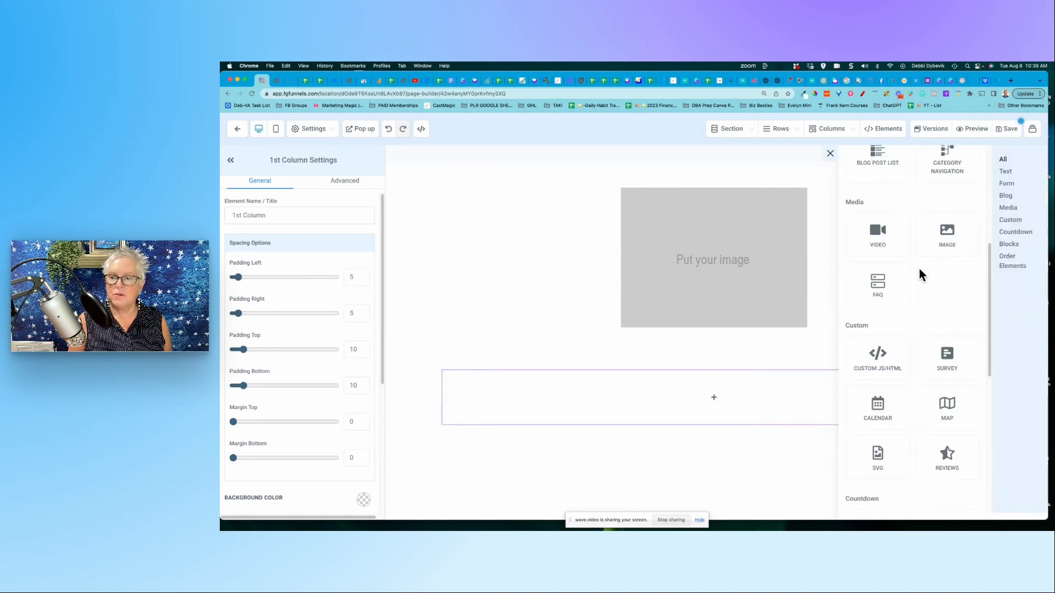
scroll(918, 272, "up", 5)
left_click(890, 227)
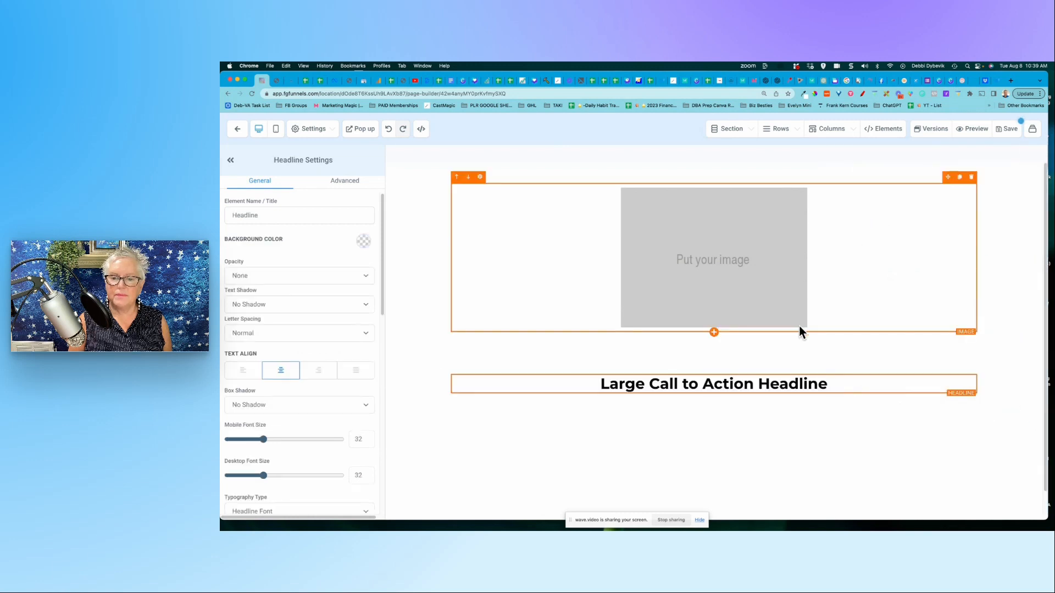
left_click(714, 394)
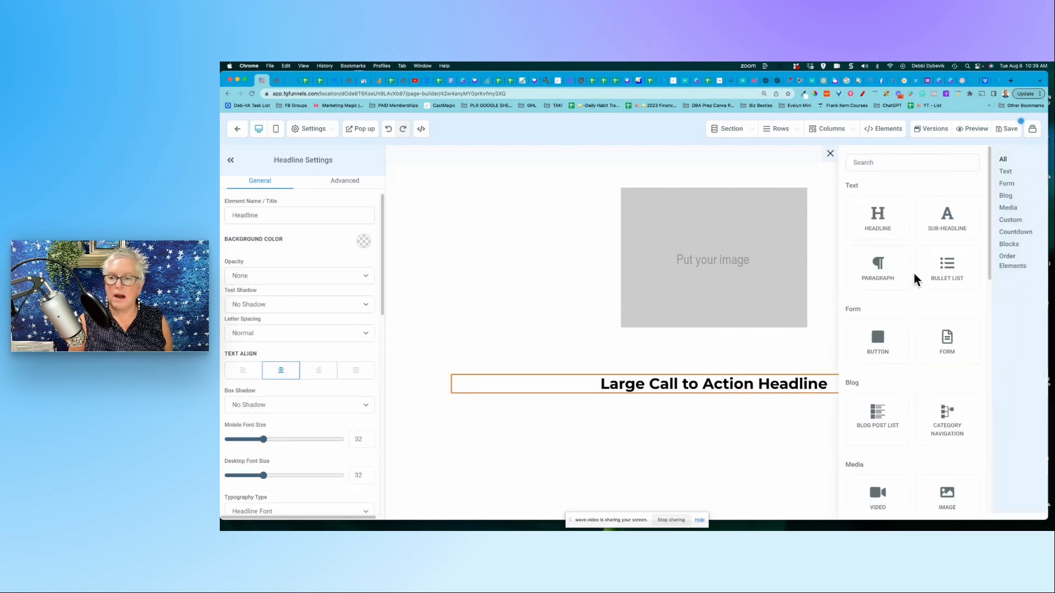
left_click(947, 219)
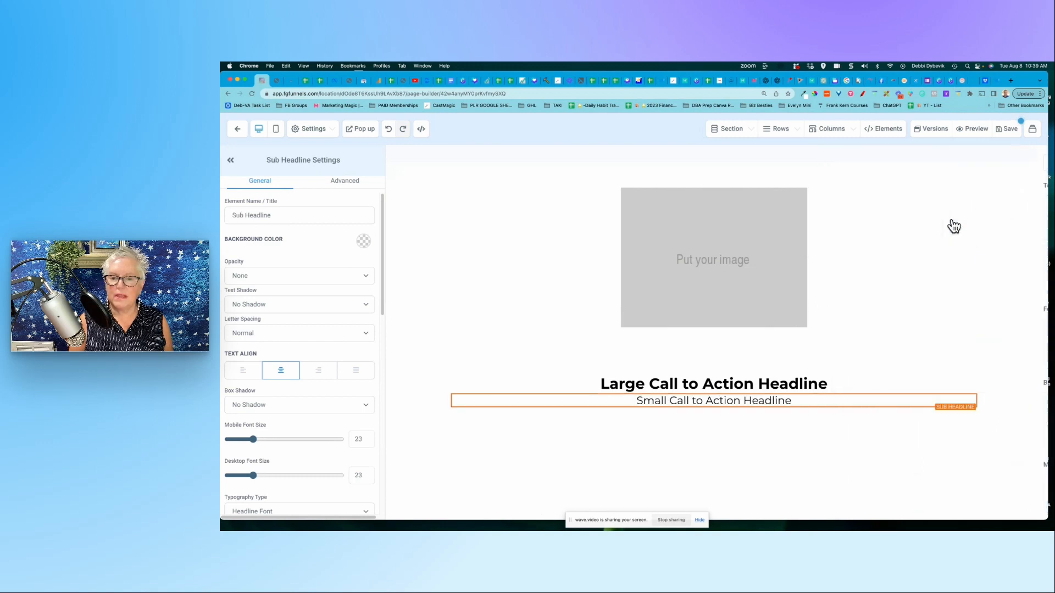
left_click(714, 410)
left_click(899, 345)
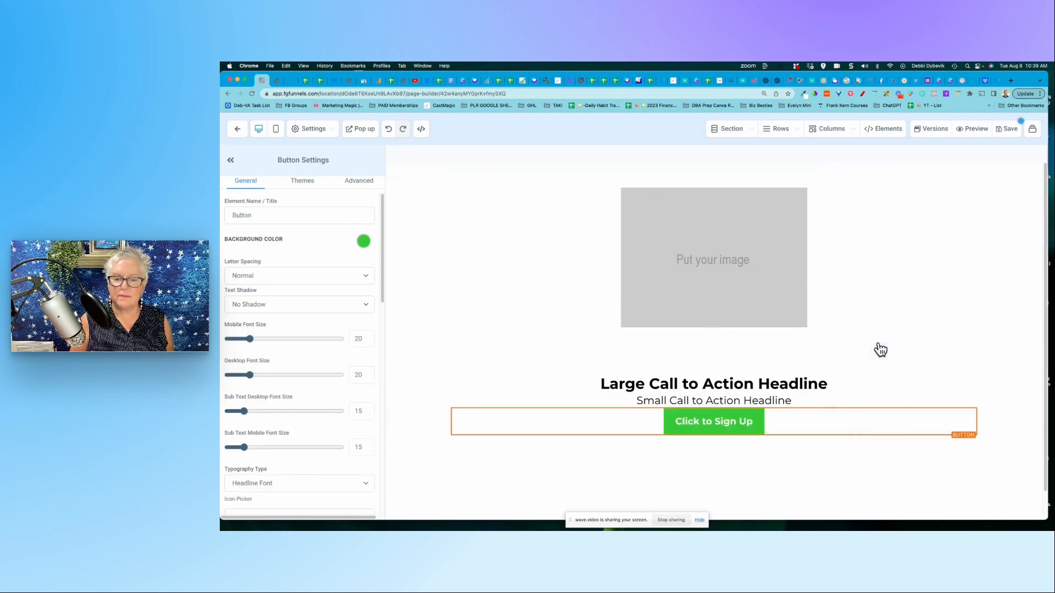
Set the background image of the headline section to "pcola sunrise w rainbow.jpeg" from the media library
left_click(524, 357)
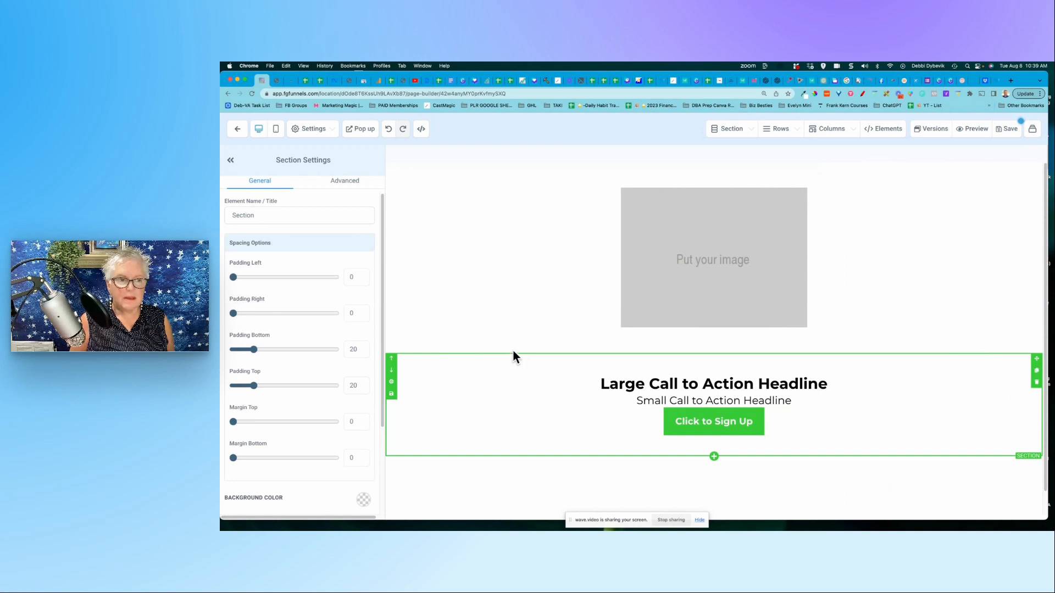
left_click(347, 187)
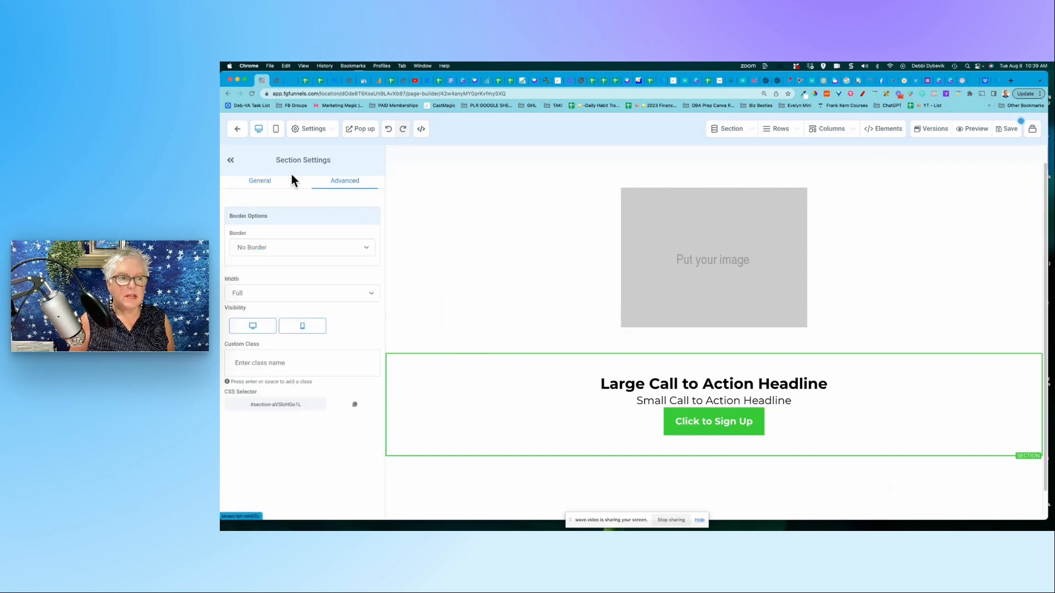
left_click(260, 182)
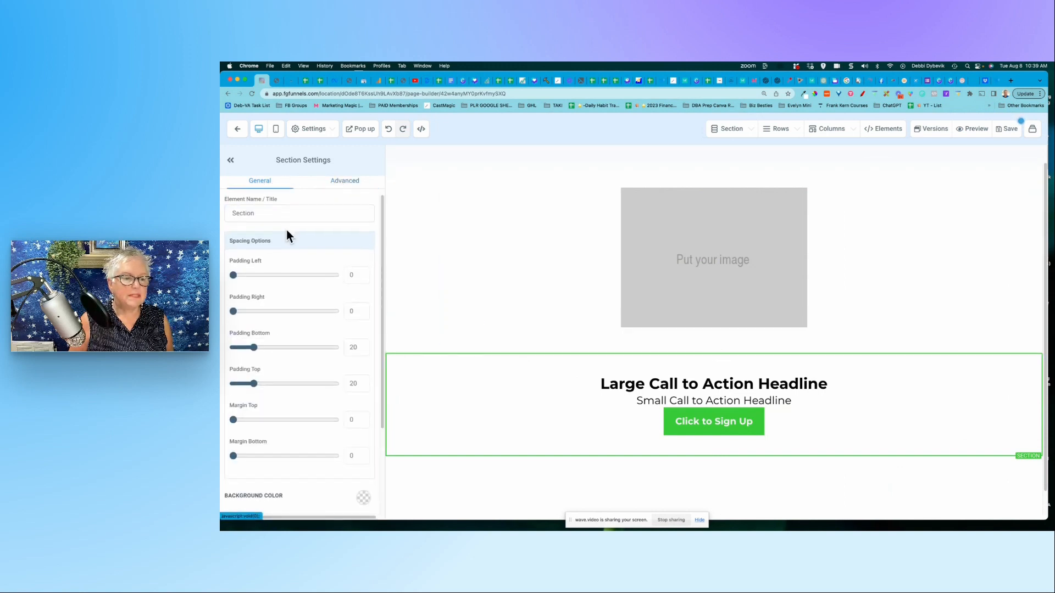
scroll(285, 236, "down", 5)
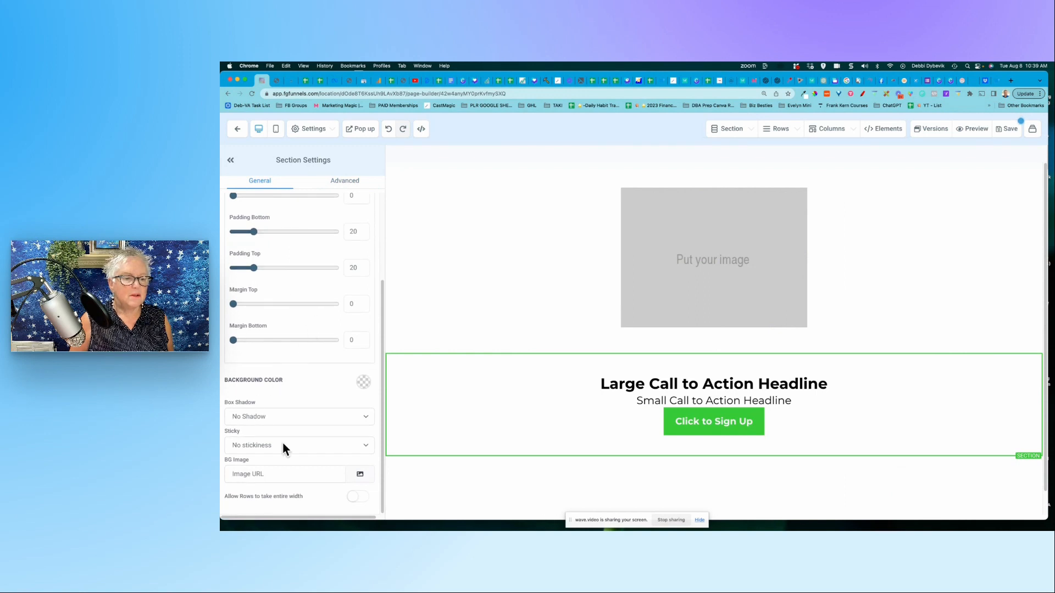
left_click(360, 474)
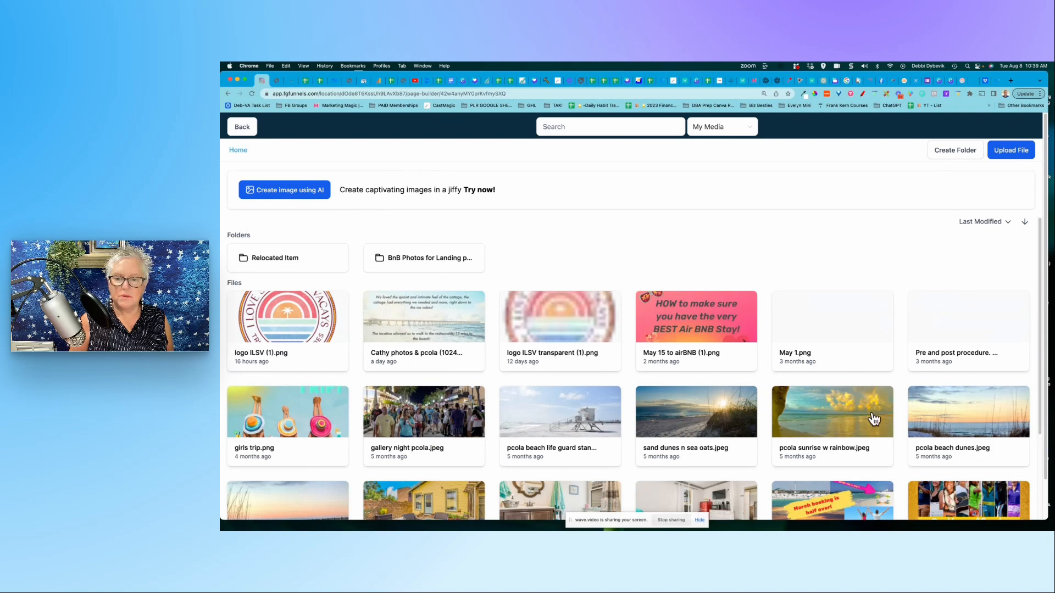
left_click(873, 419)
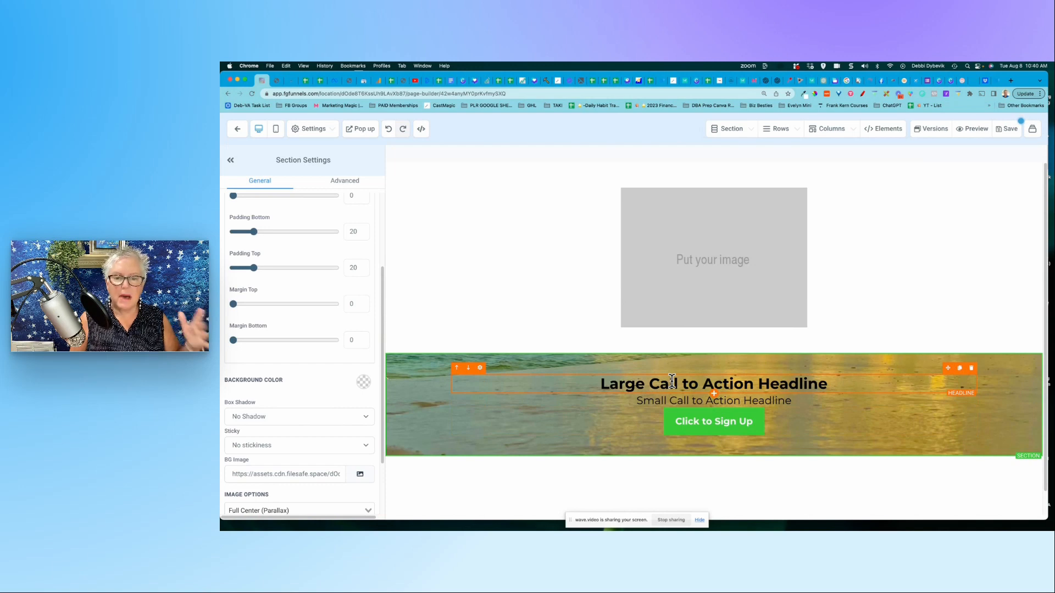
Increase the bottom margin of the large headline and set the sub-headline's bottom margin to 33
left_click(714, 393)
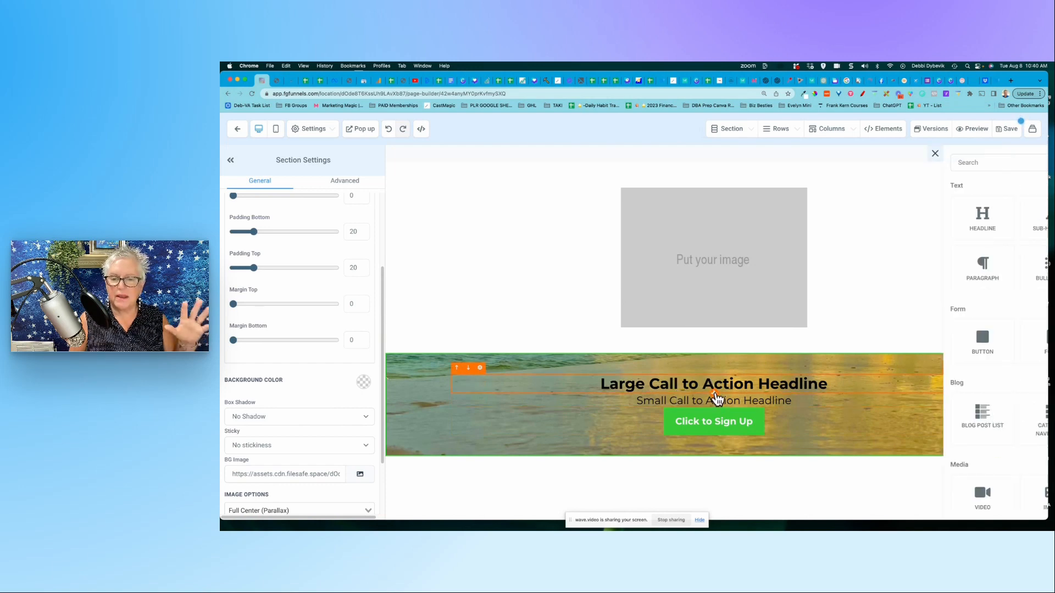
left_click(649, 383)
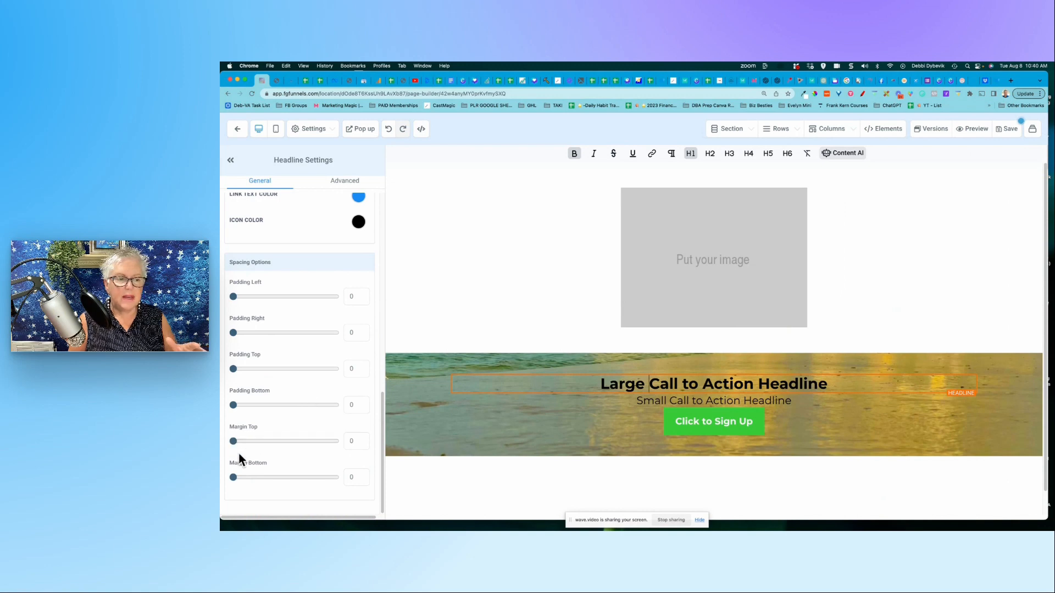
left_click(234, 477)
left_click_drag(234, 476, 267, 477)
left_click(651, 413)
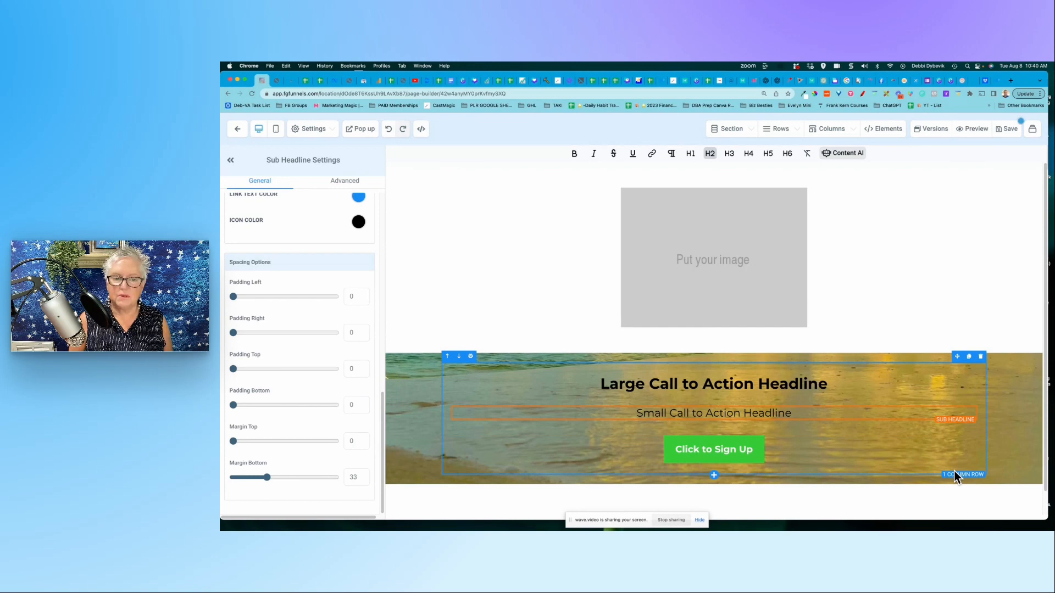
Rename the section with the sunrise background, headline, sub-headline and button to "Top CTA Section"
left_click(408, 371)
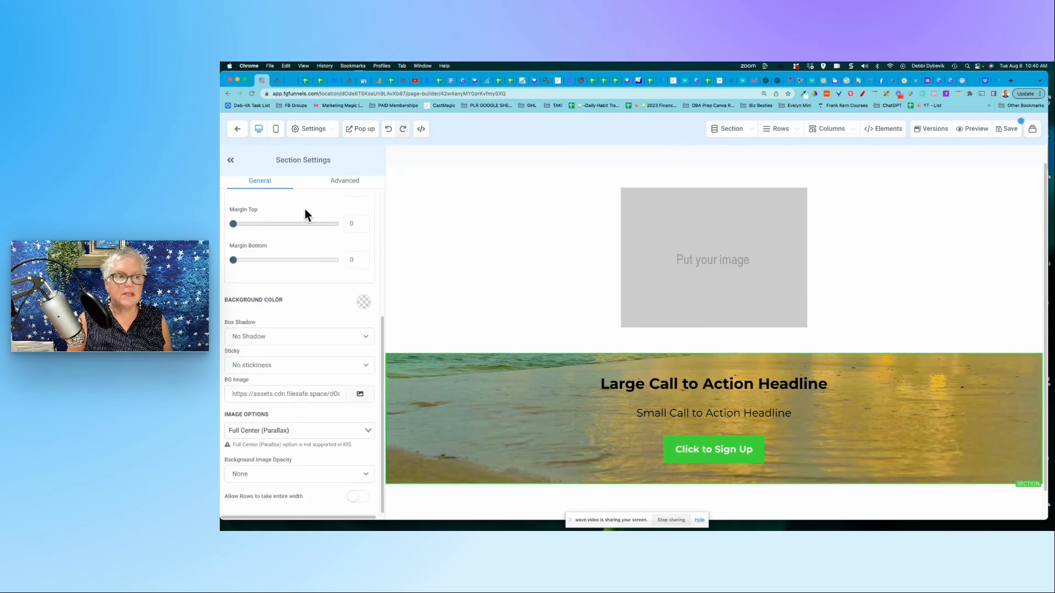
scroll(312, 269, "up", 5)
scroll(312, 270, "up", 2)
left_click(275, 214)
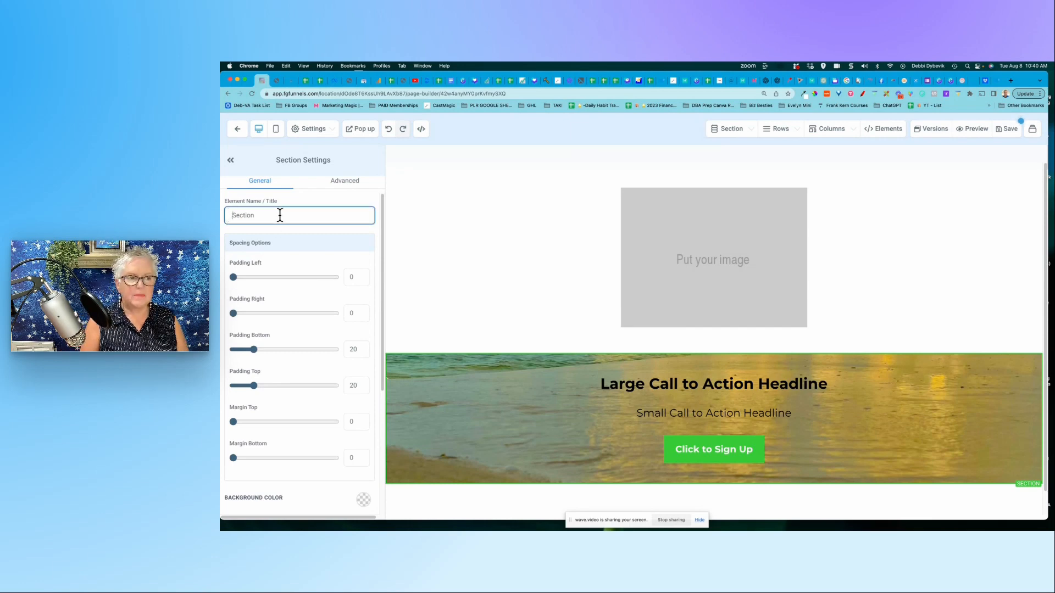
type("Top CTA")
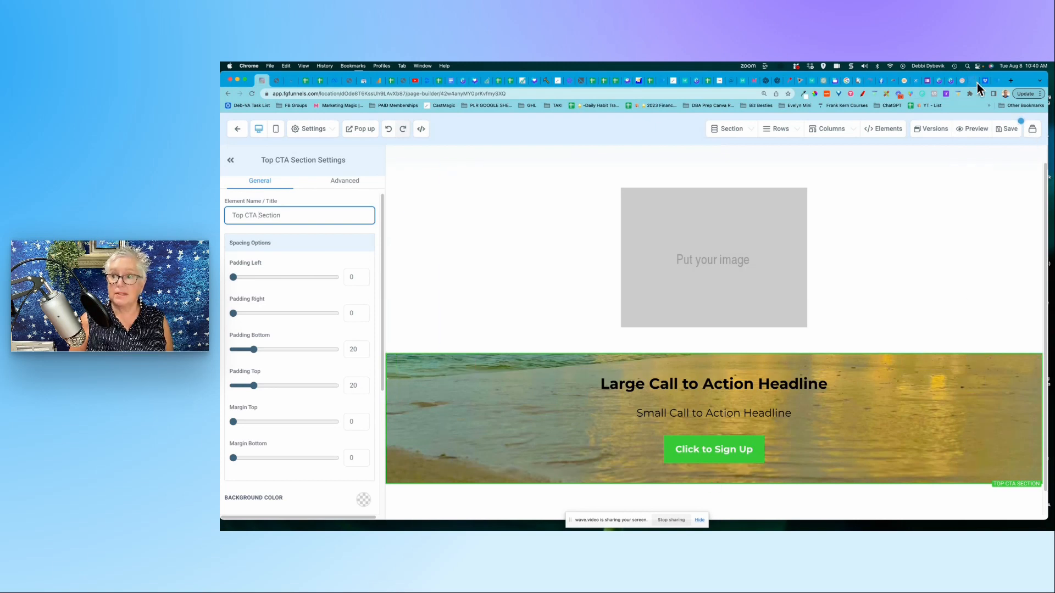
Examine the layout below the hero on the Charming Cottage reference page, from the intro image to the amenities, and return to the page builder
left_click(960, 80)
scroll(860, 301, "down", 5)
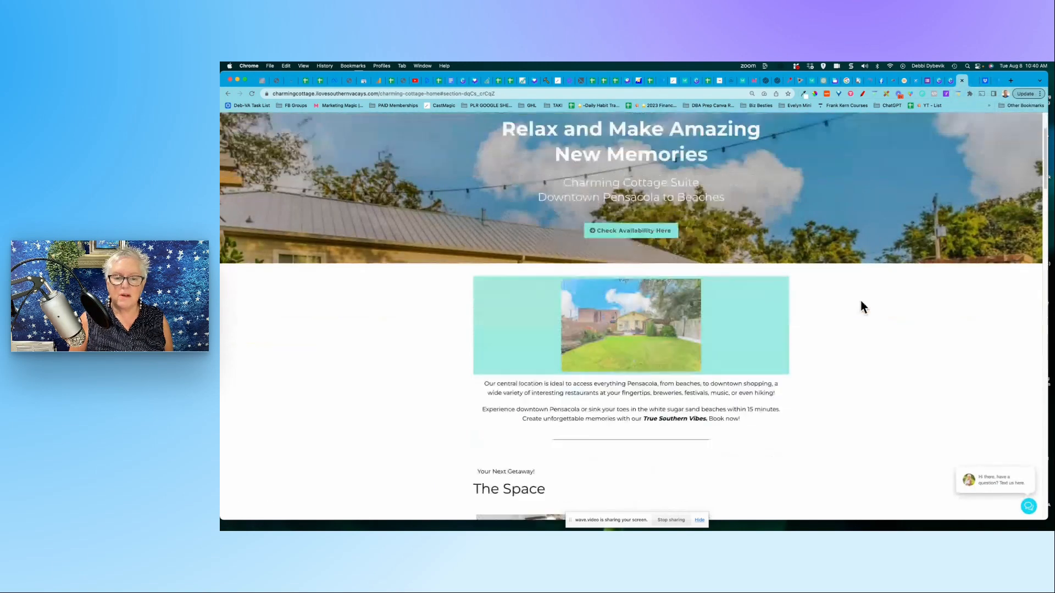
scroll(860, 301, "down", 2)
scroll(860, 301, "up", 3)
scroll(860, 301, "down", 4)
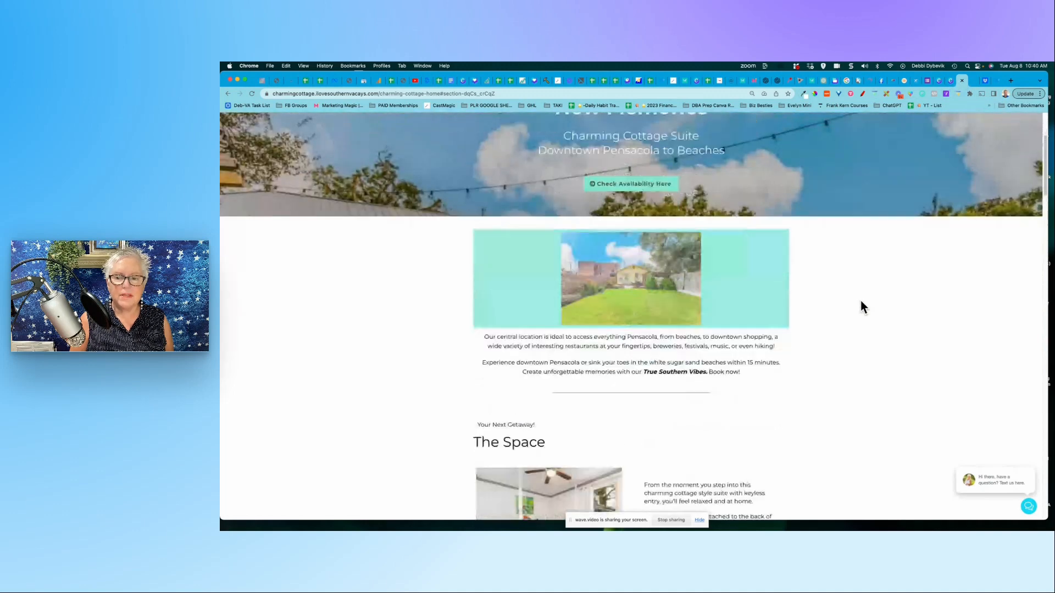
scroll(860, 301, "down", 5)
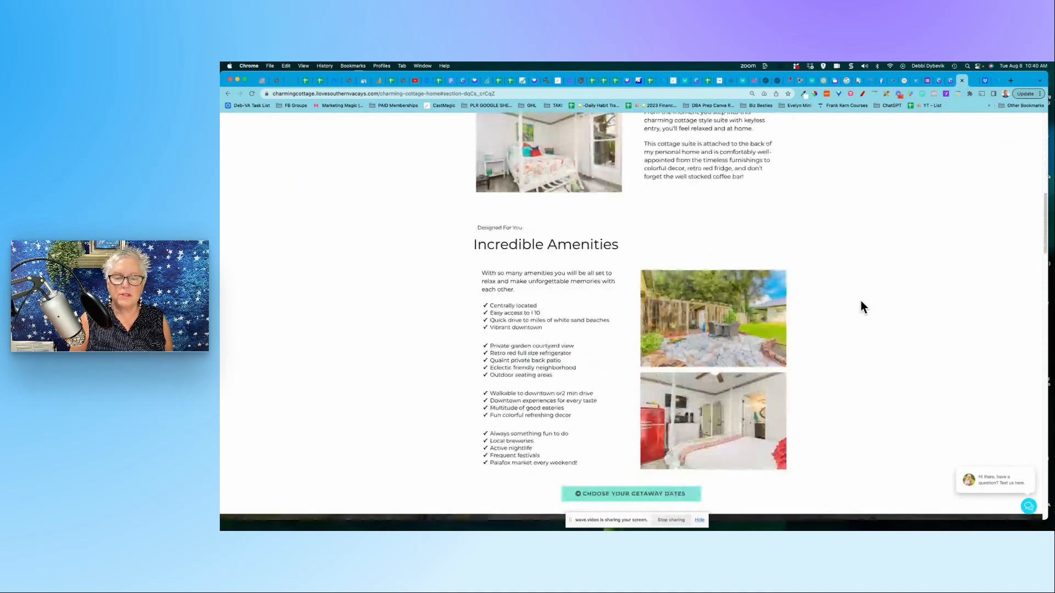
scroll(860, 302, "up", 5)
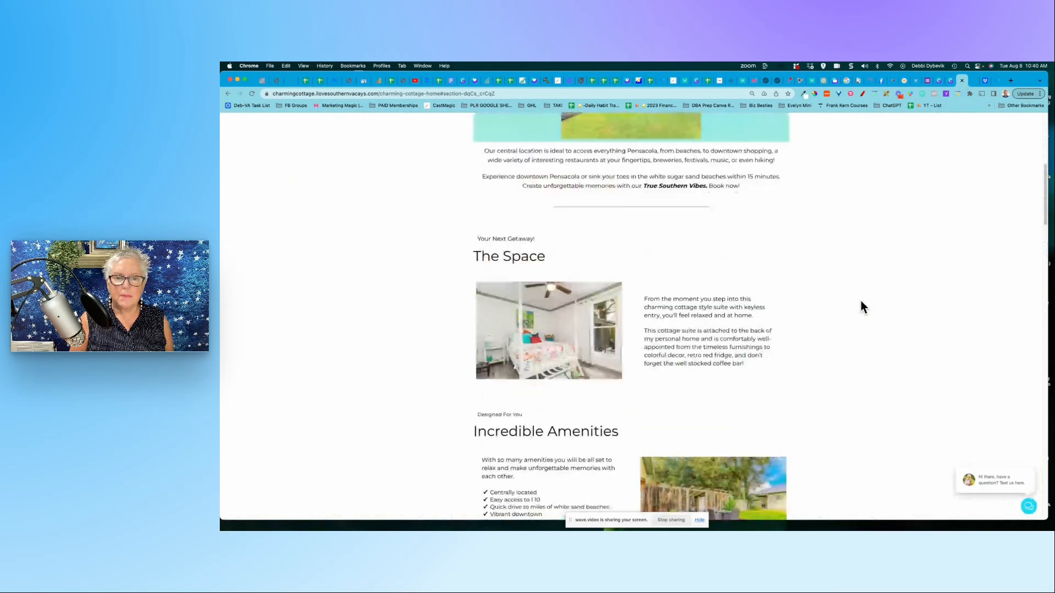
scroll(861, 301, "up", 3)
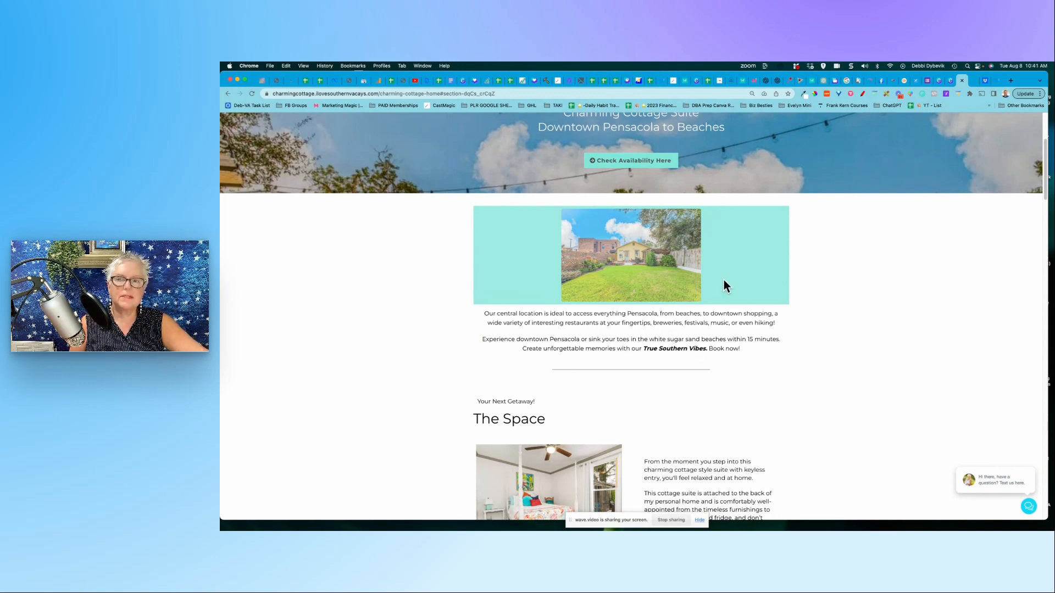
left_click(263, 85)
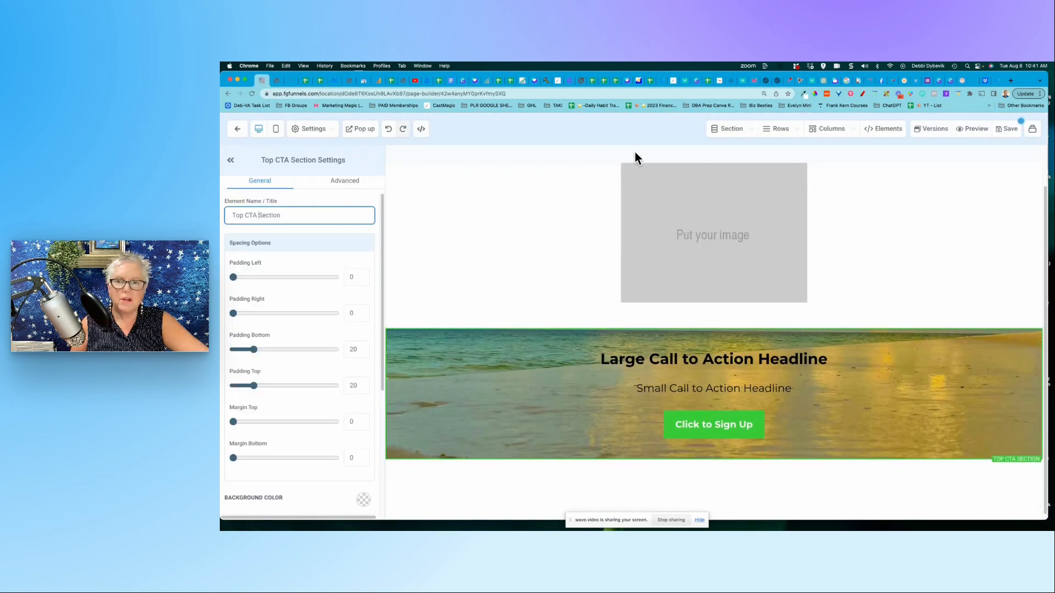
Add a new full-width section below the Top CTA Section and insert a one-column row in it
left_click(727, 132)
left_click(690, 155)
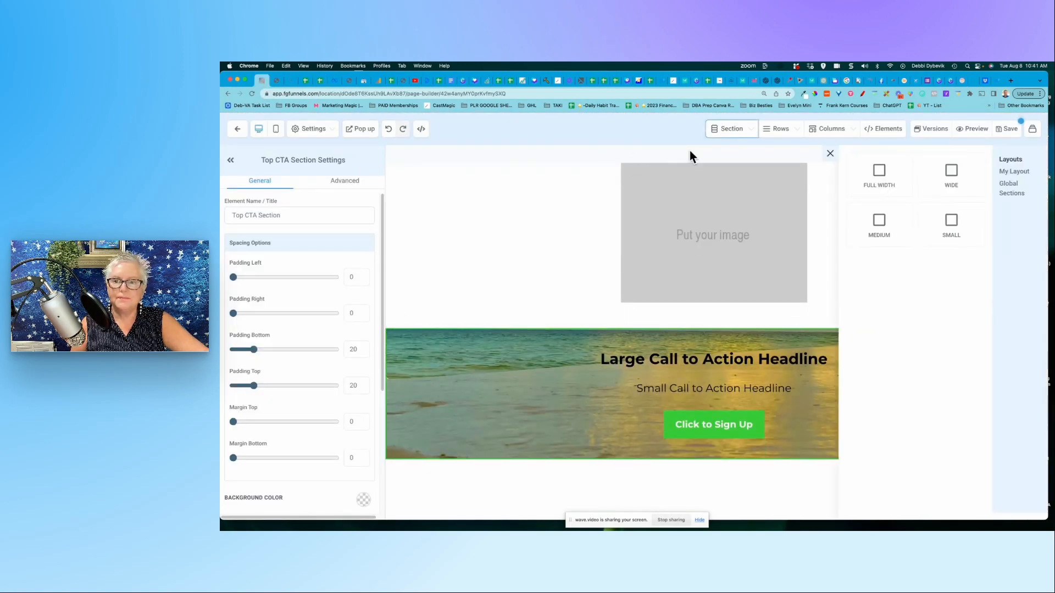
left_click(879, 183)
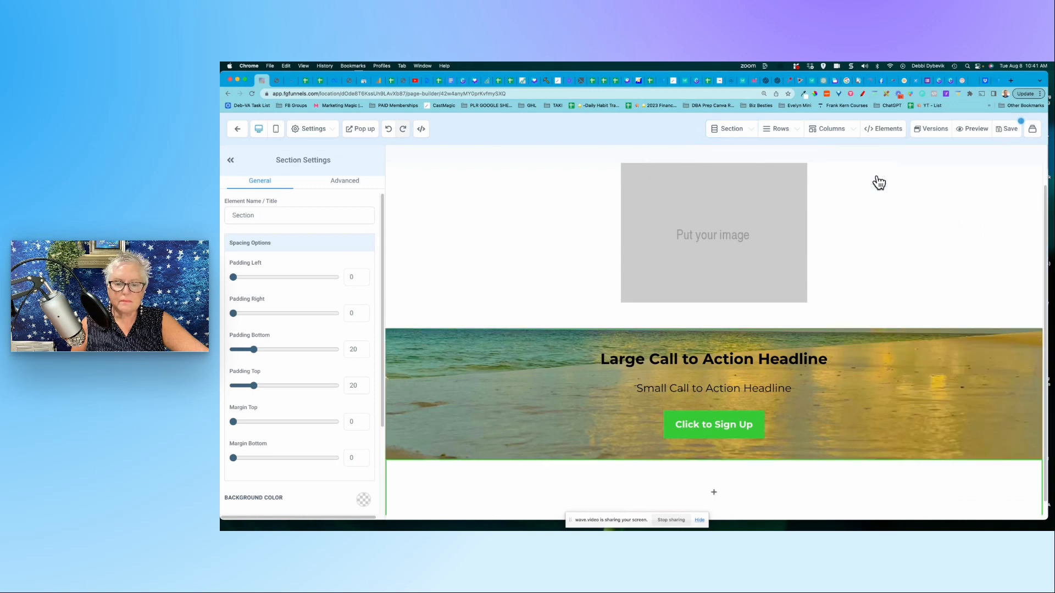
scroll(829, 315, "down", 1)
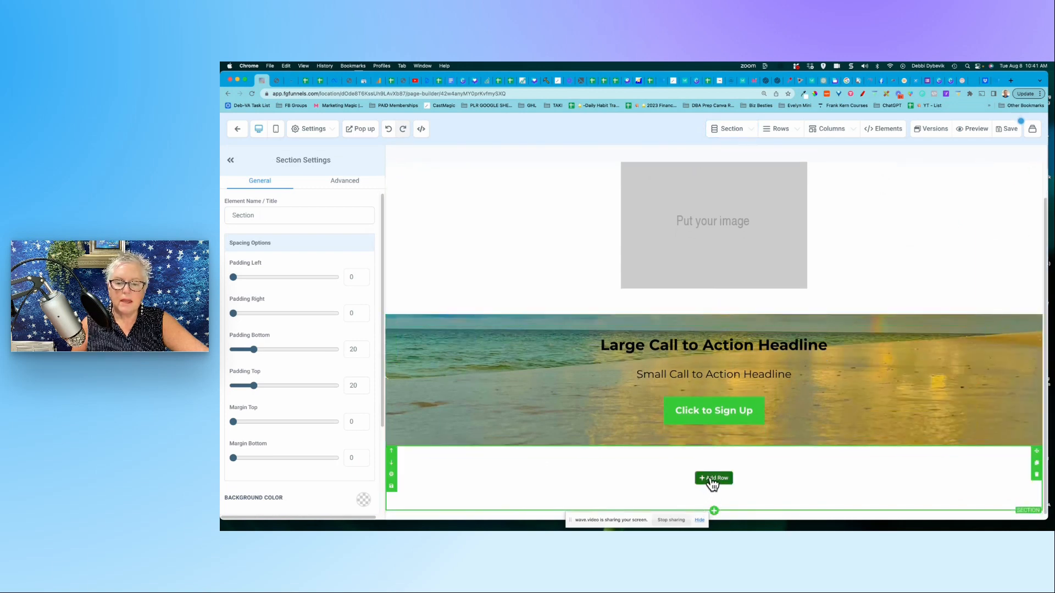
left_click(712, 480)
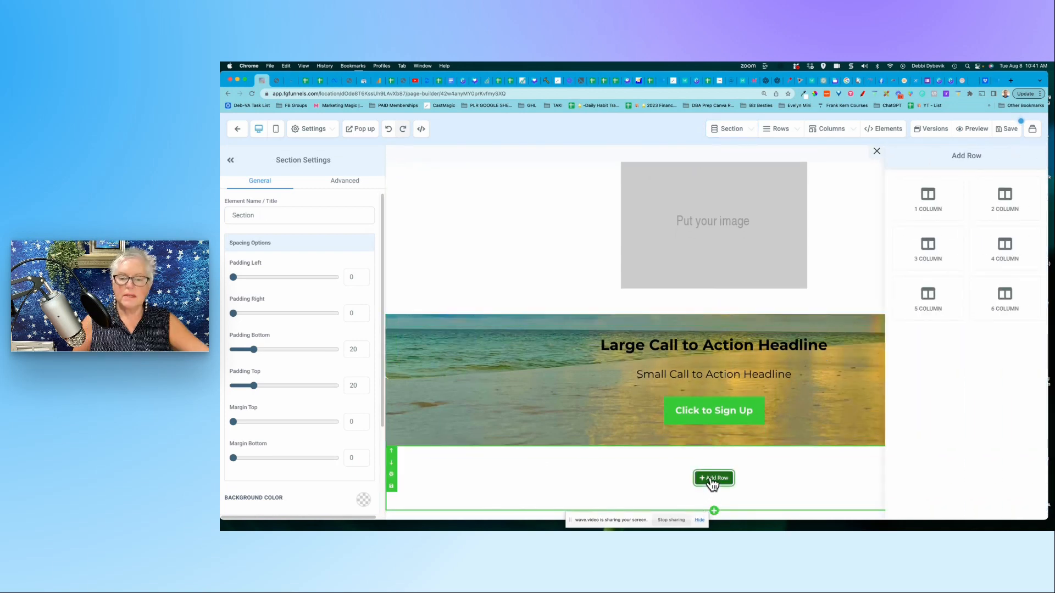
left_click(930, 207)
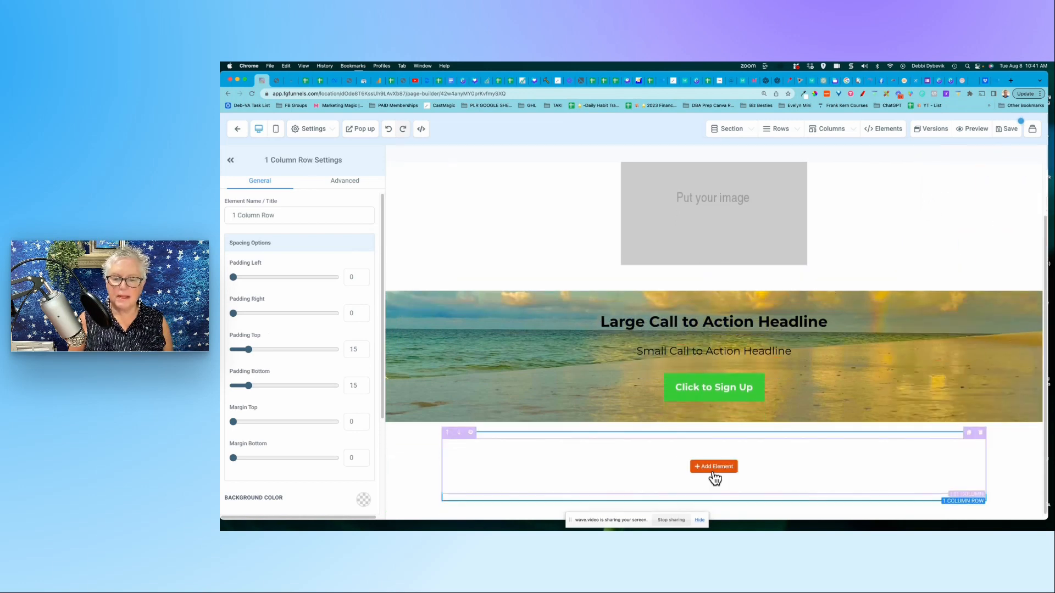
Add an image element to the one-column row in the new section
left_click(713, 470)
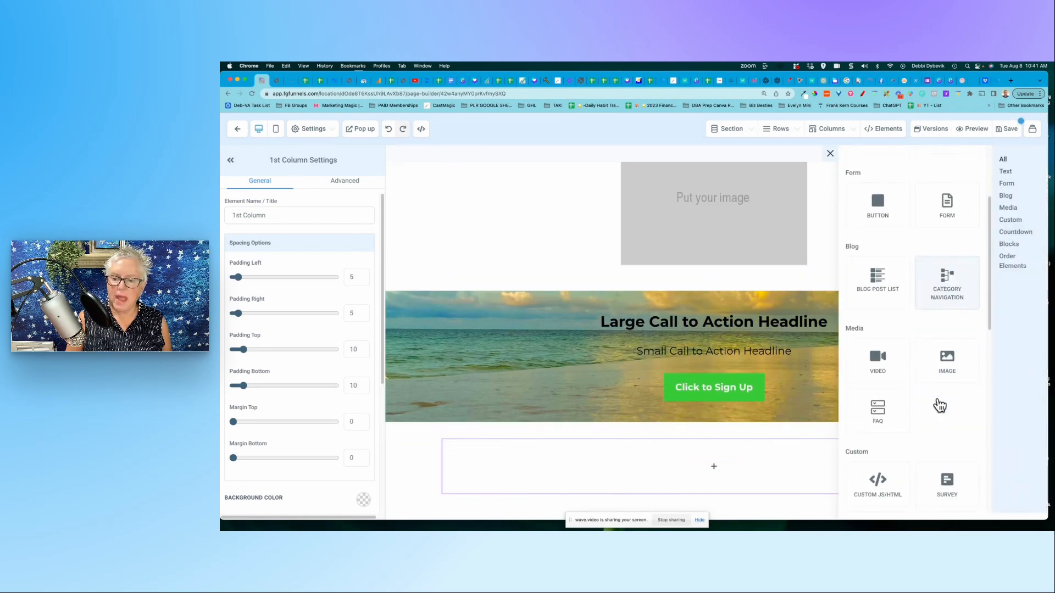
left_click(944, 361)
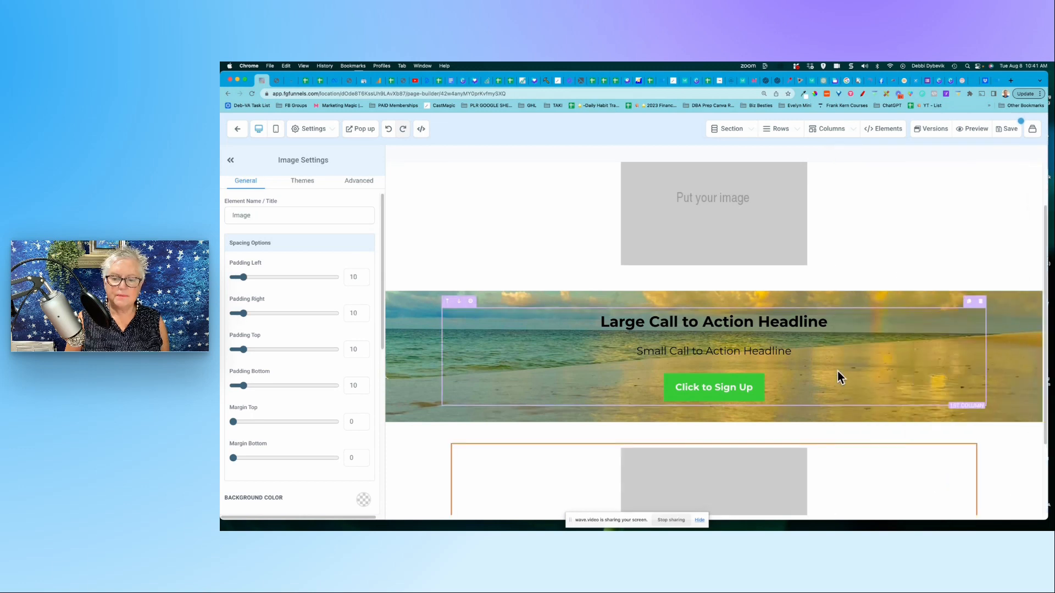
scroll(837, 371, "down", 2)
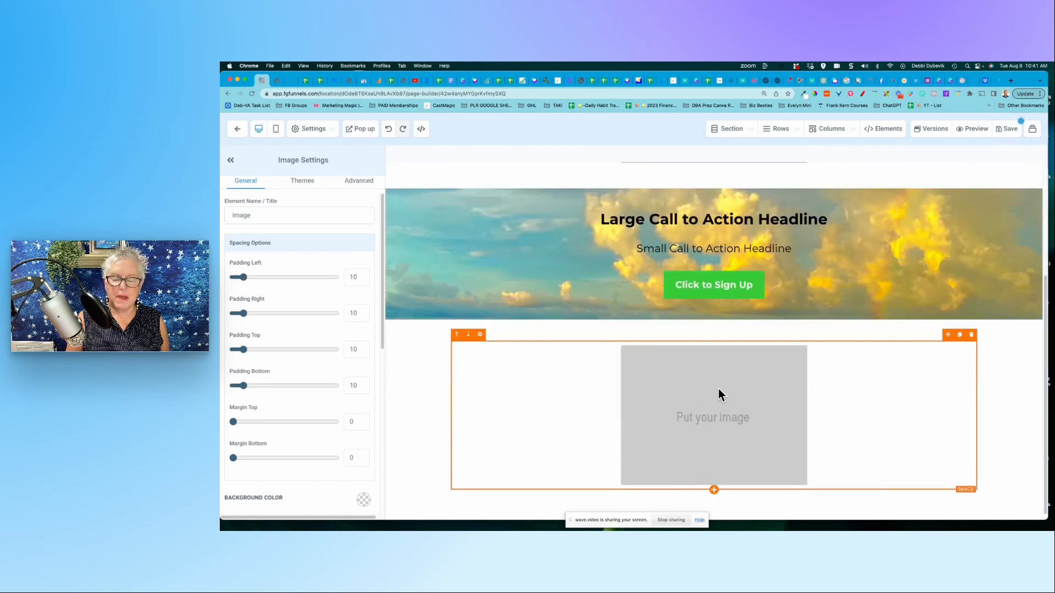
Check the intro text on the reference page, add a sub-headline below the image placeholder, and duplicate it twice
left_click(960, 81)
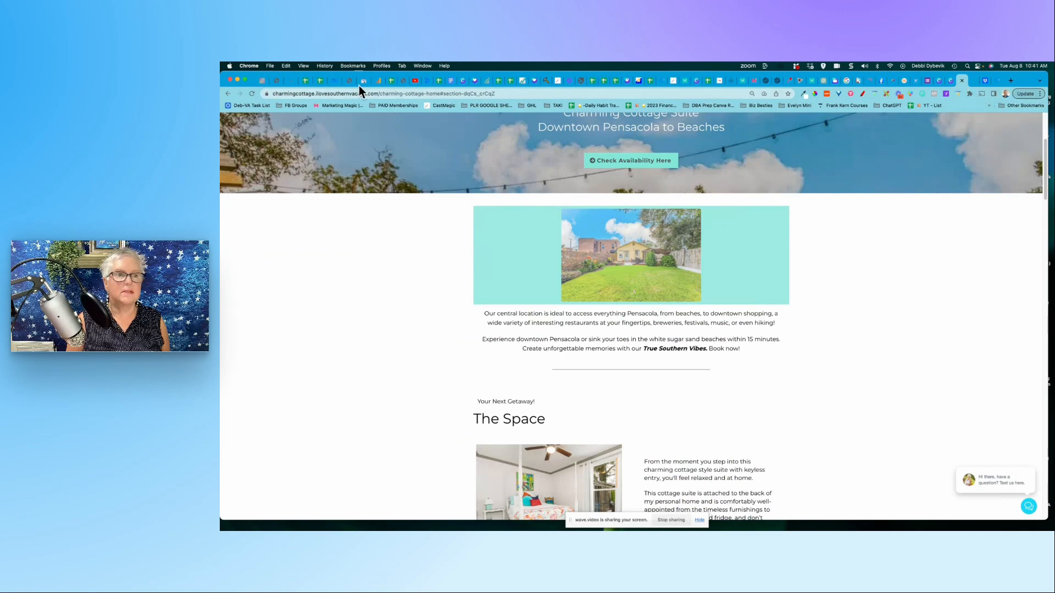
left_click(261, 81)
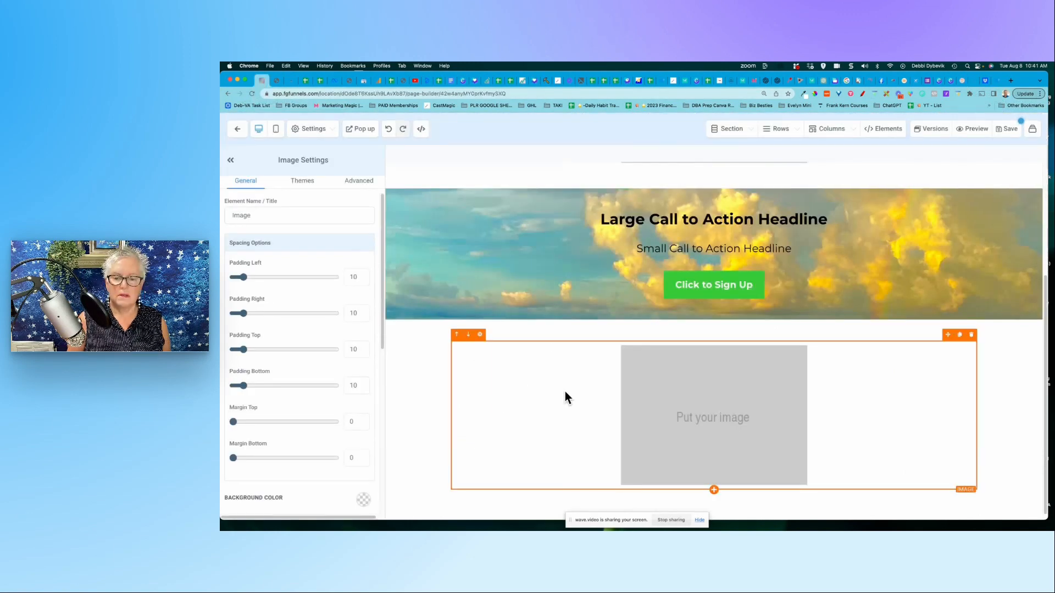
left_click(713, 490)
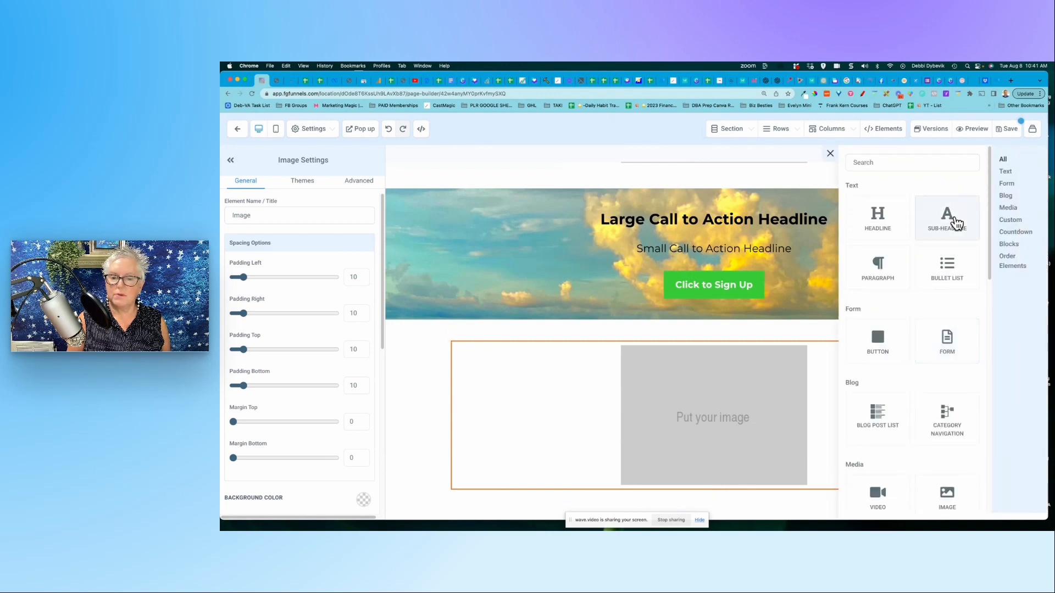
left_click(954, 206)
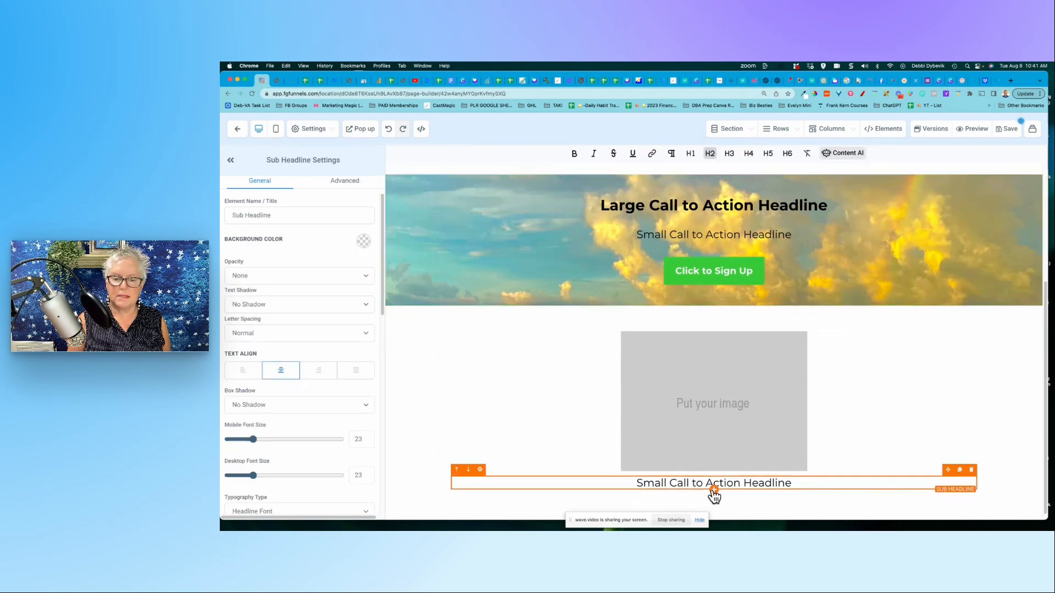
left_click(959, 470)
left_click(960, 470)
scroll(951, 401, "down", 1)
scroll(951, 408, "down", 1)
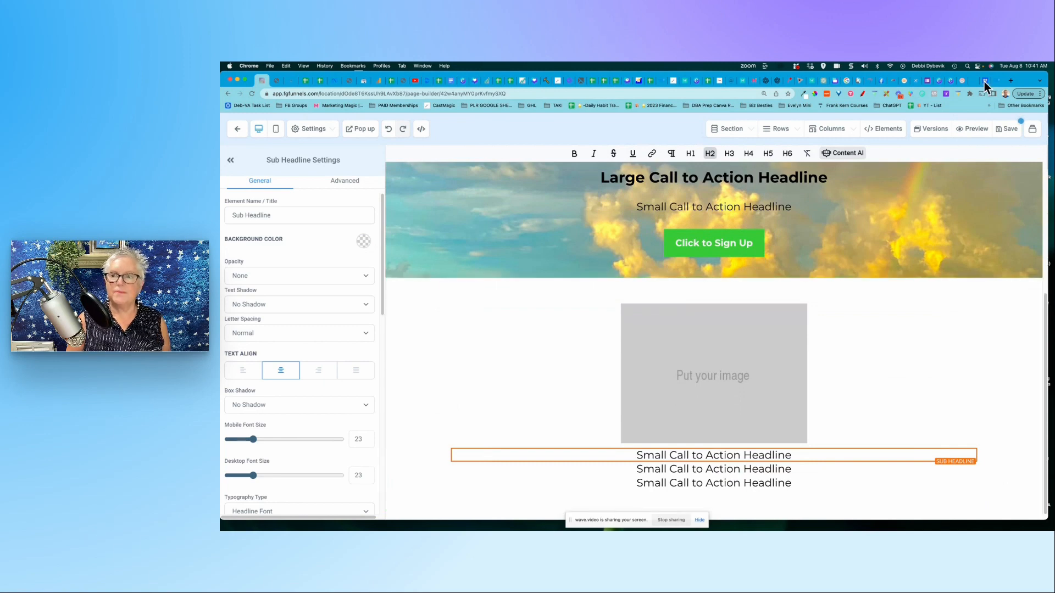
Review "The Space" block on the reference page and add a two-column row below the three stacked sub-headlines
left_click(962, 81)
scroll(885, 335, "down", 3)
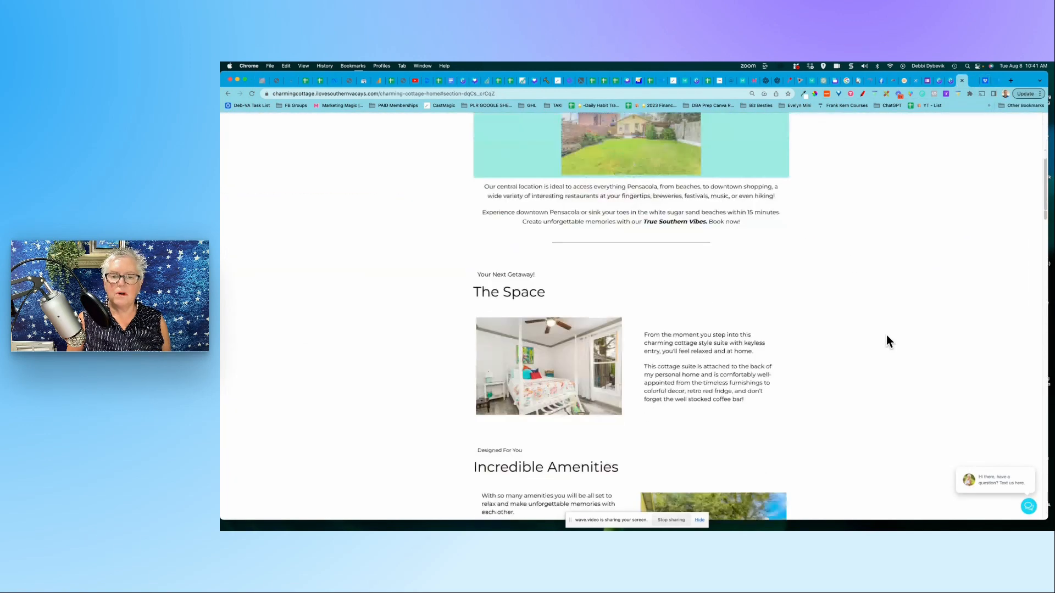
scroll(653, 279, "up", 5)
scroll(881, 401, "down", 10)
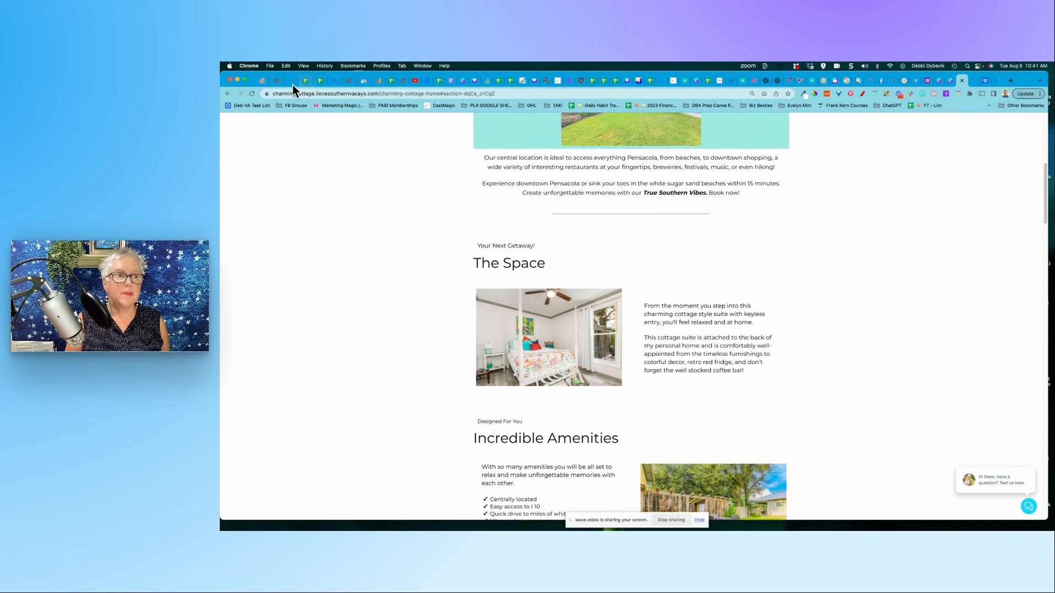
left_click(261, 81)
scroll(362, 229, "down", 5)
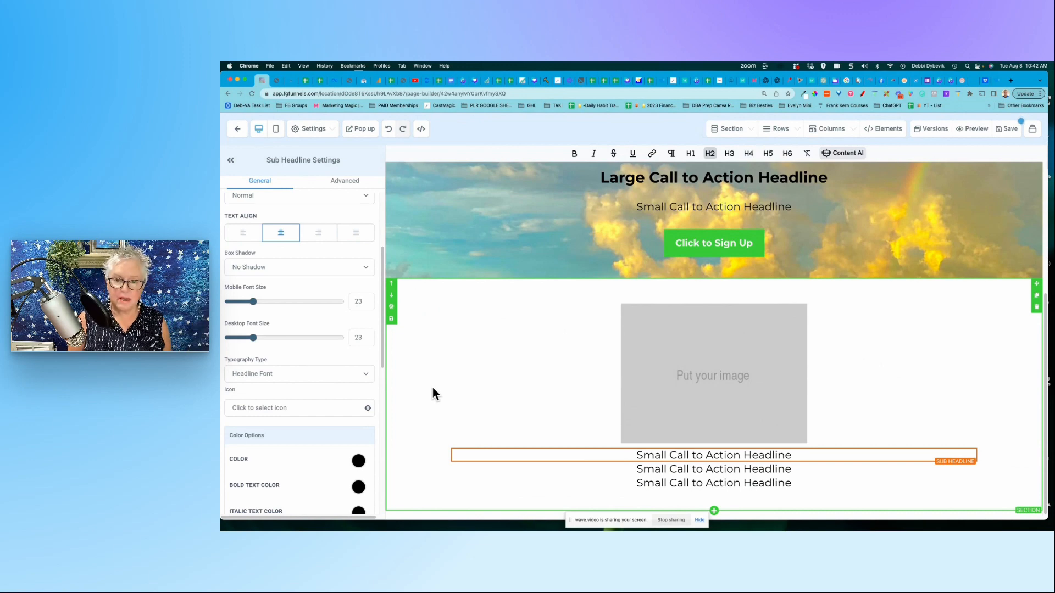
mouse_move(791, 133)
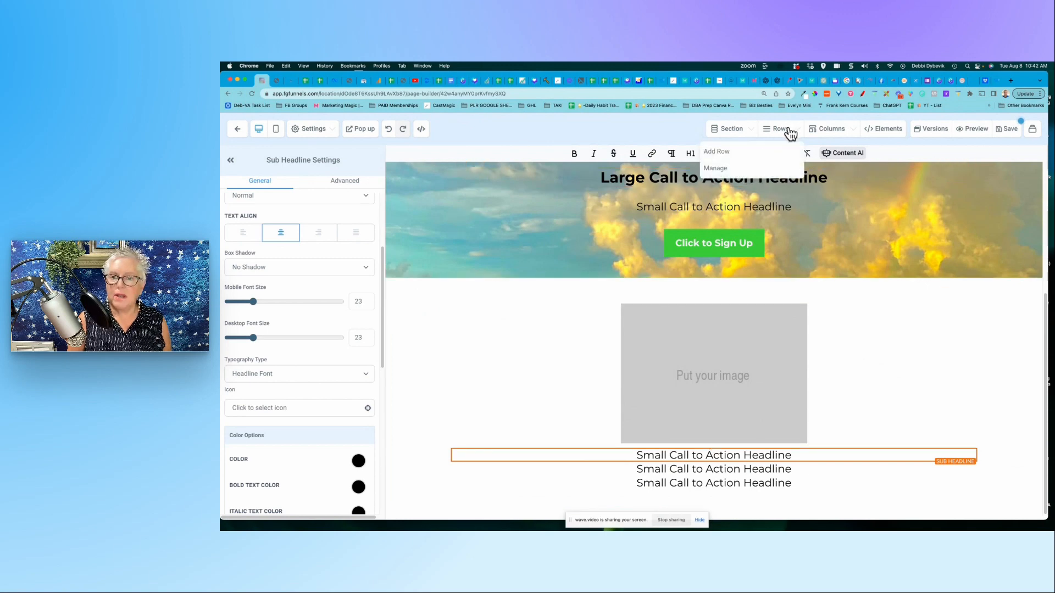
left_click(730, 162)
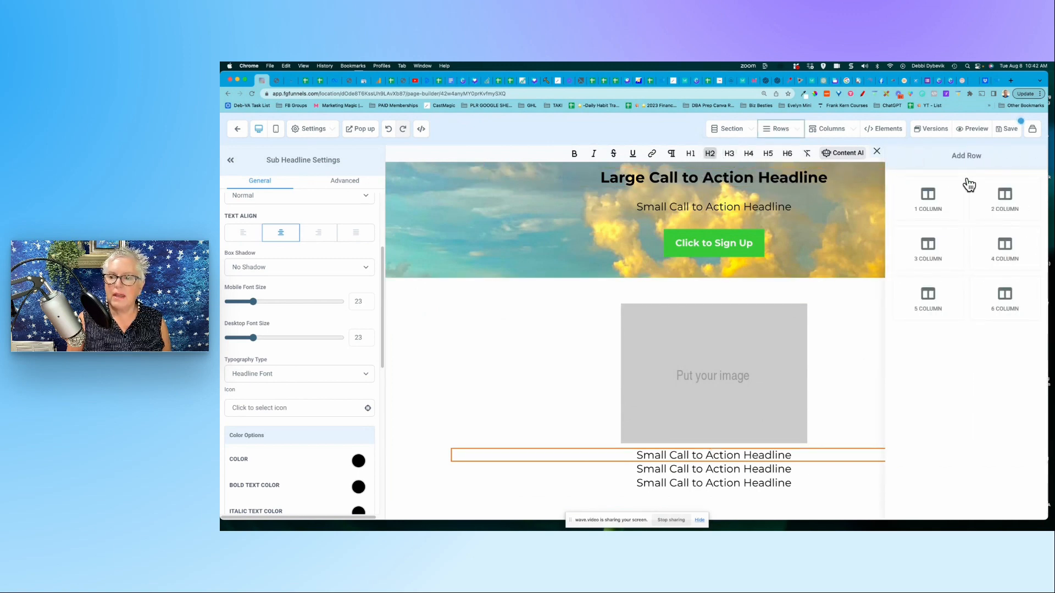
left_click_drag(1004, 199, 807, 512)
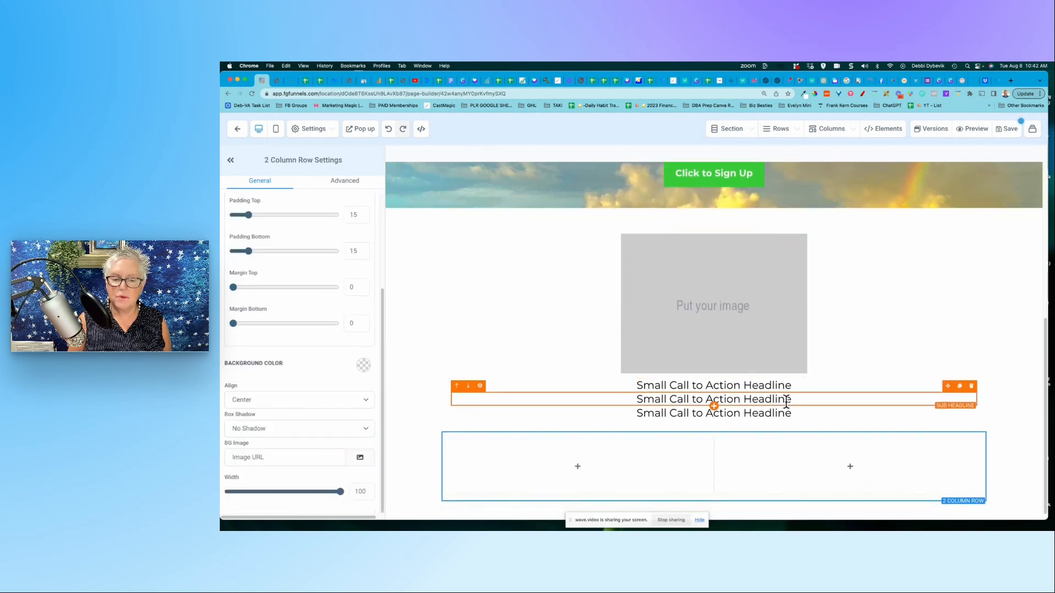
Add a headline to the first column of the two-column row, compare with the reference page, and place a sub-headline below it
left_click(578, 466)
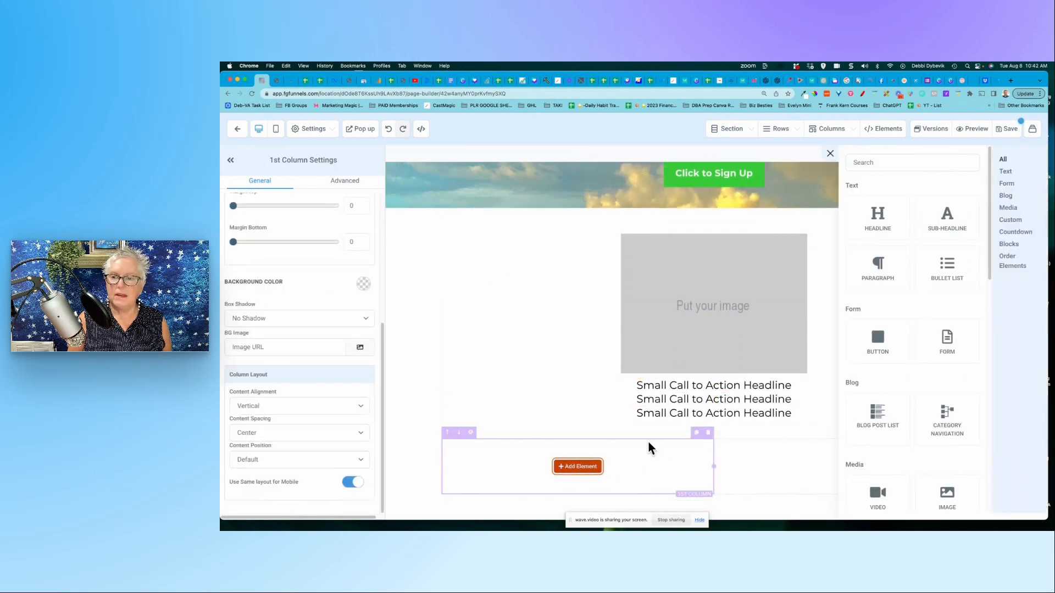
left_click(879, 222)
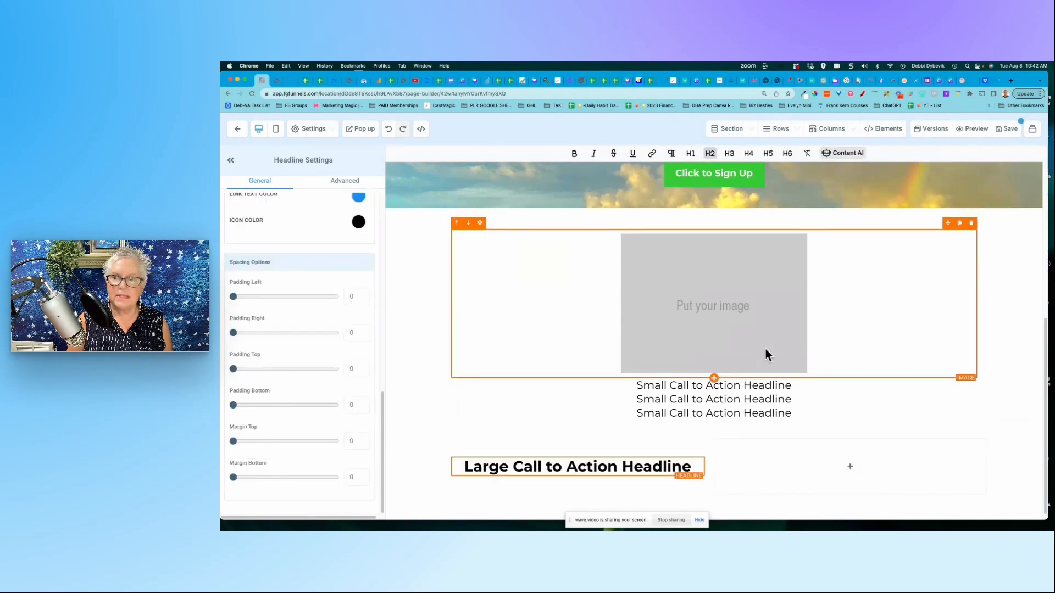
left_click(961, 82)
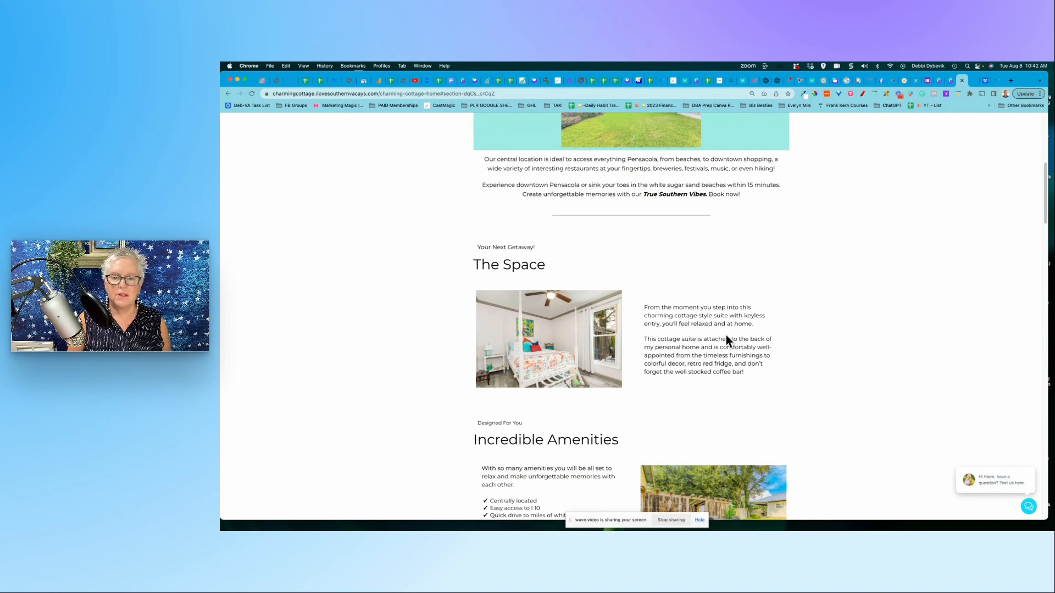
left_click(262, 83)
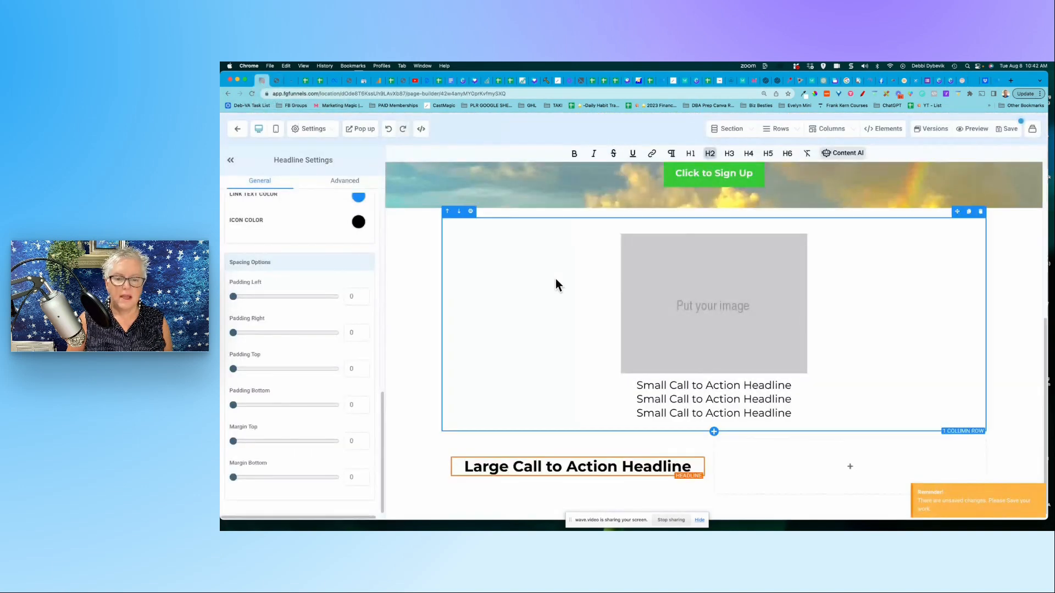
left_click(578, 476)
left_click_drag(957, 233, 582, 482)
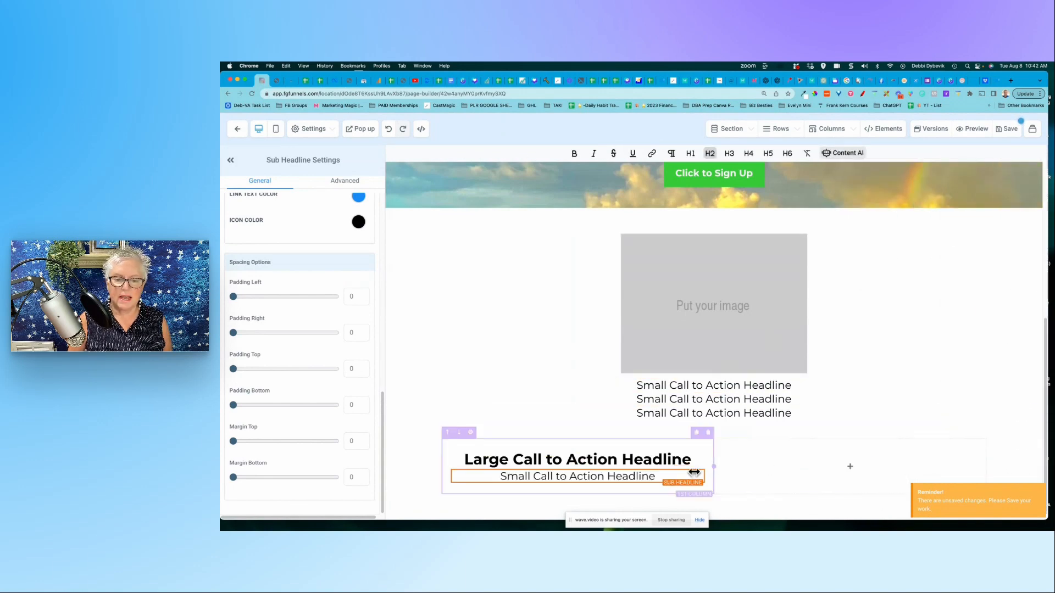
Add an image element below the sub-headline in the first column of the two-column row
left_click(578, 483)
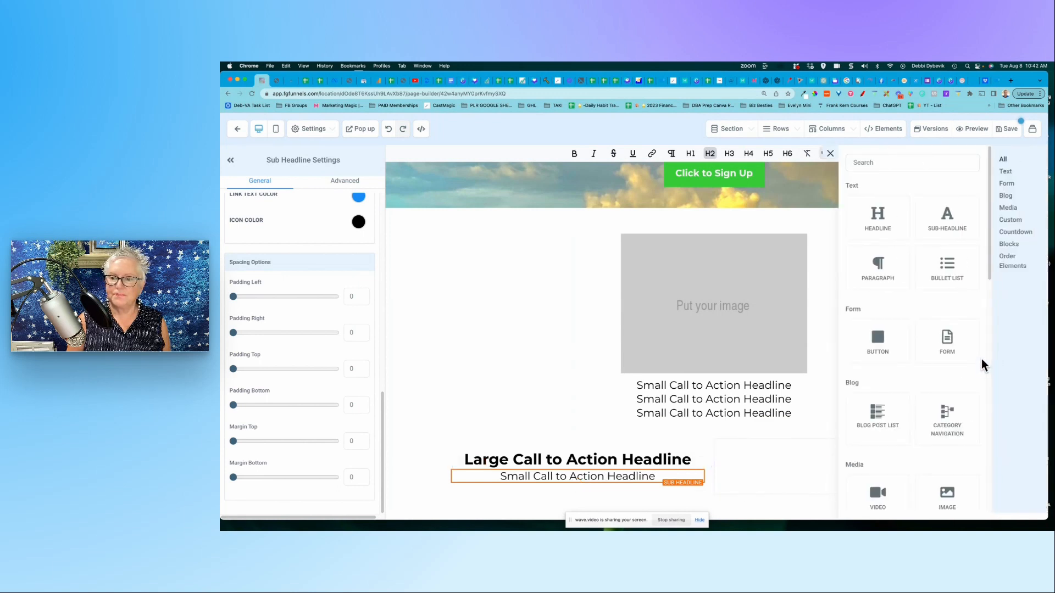
scroll(953, 344, "down", 3)
left_click(952, 351)
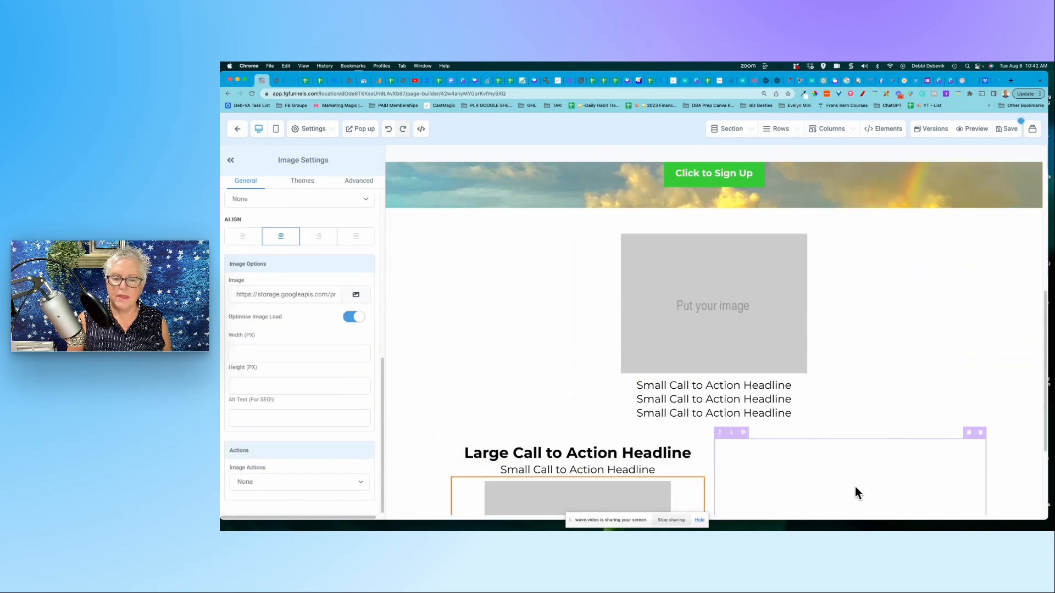
Compare with "The Space" block on the reference page and add a sub-headline to the second column of the two-column row
left_click(961, 83)
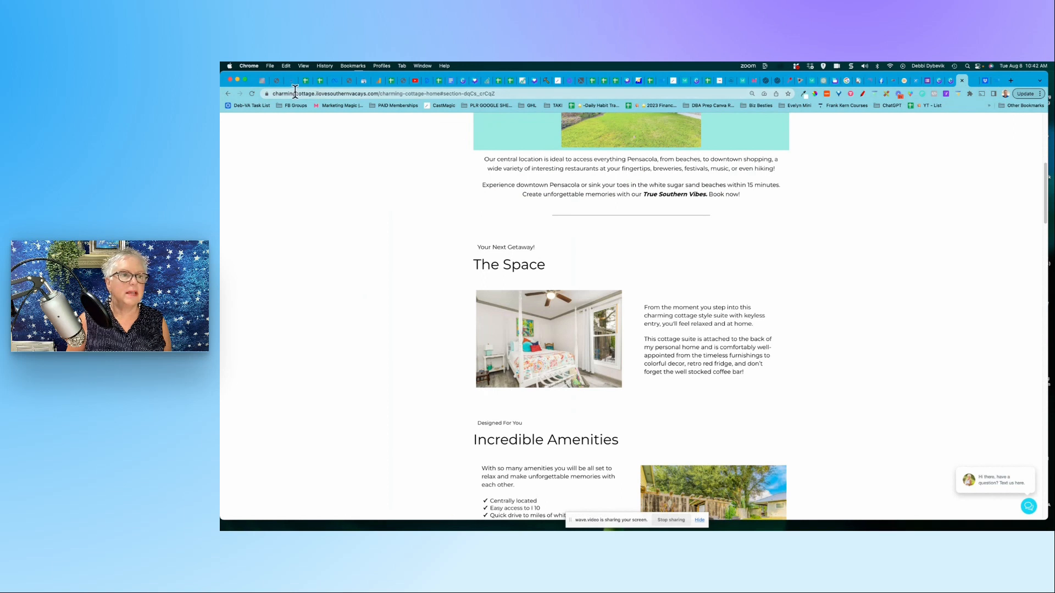
left_click(262, 83)
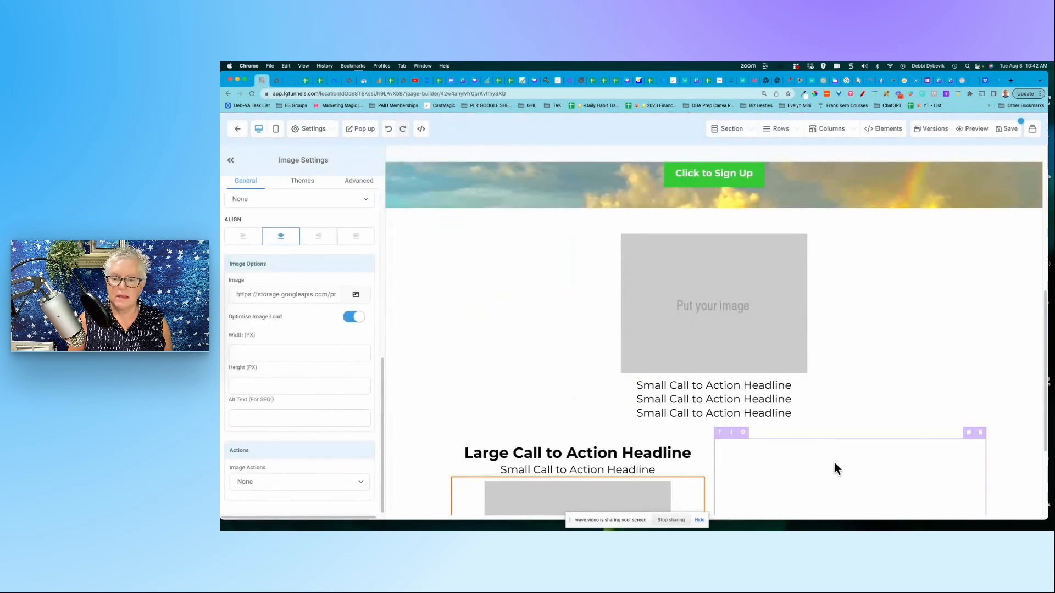
scroll(851, 488, "down", 3)
left_click(860, 400)
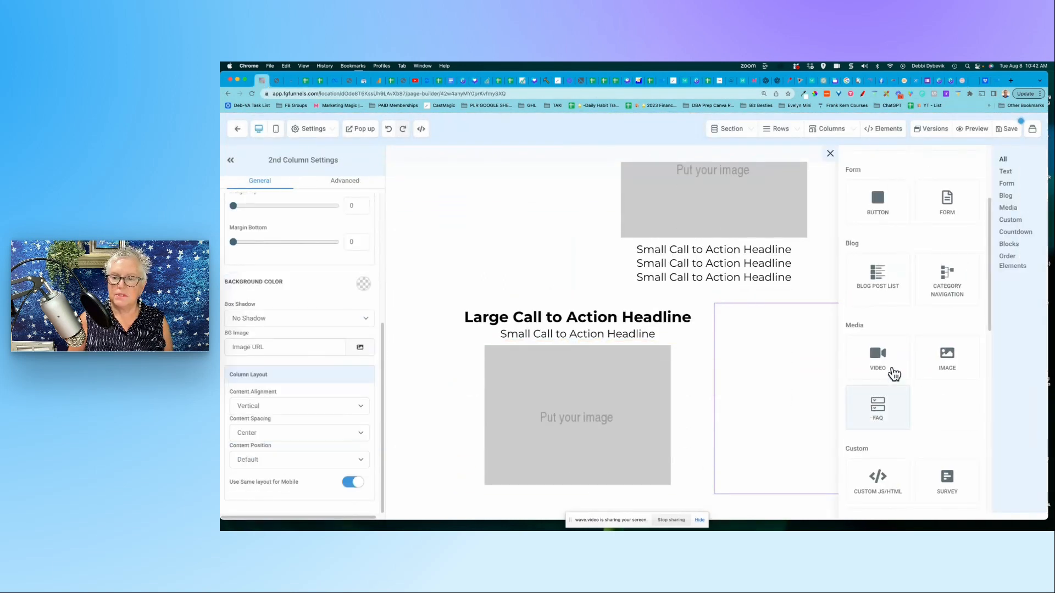
scroll(958, 256, "up", 3)
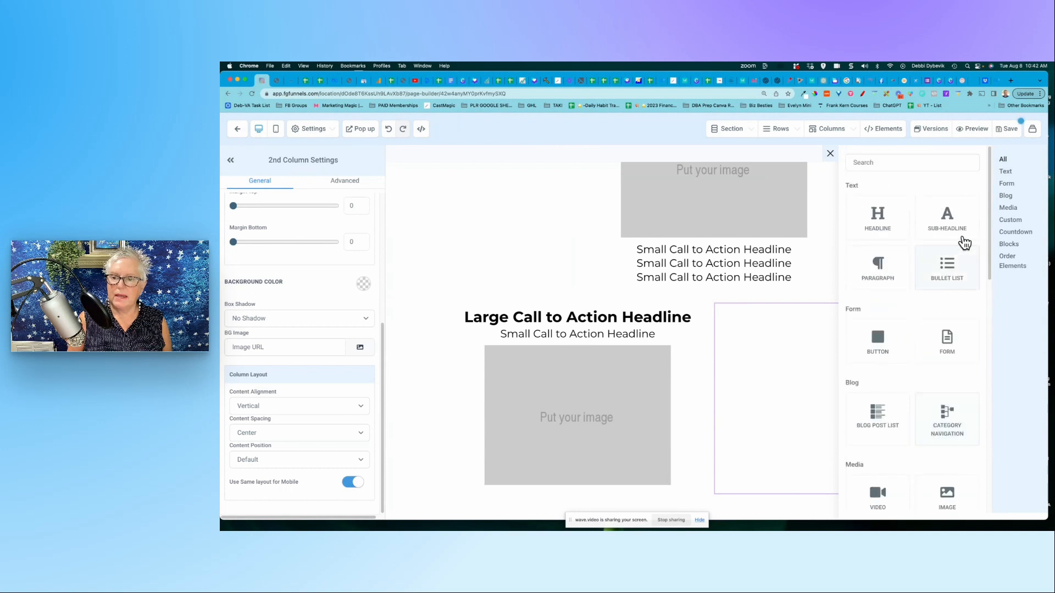
left_click(953, 223)
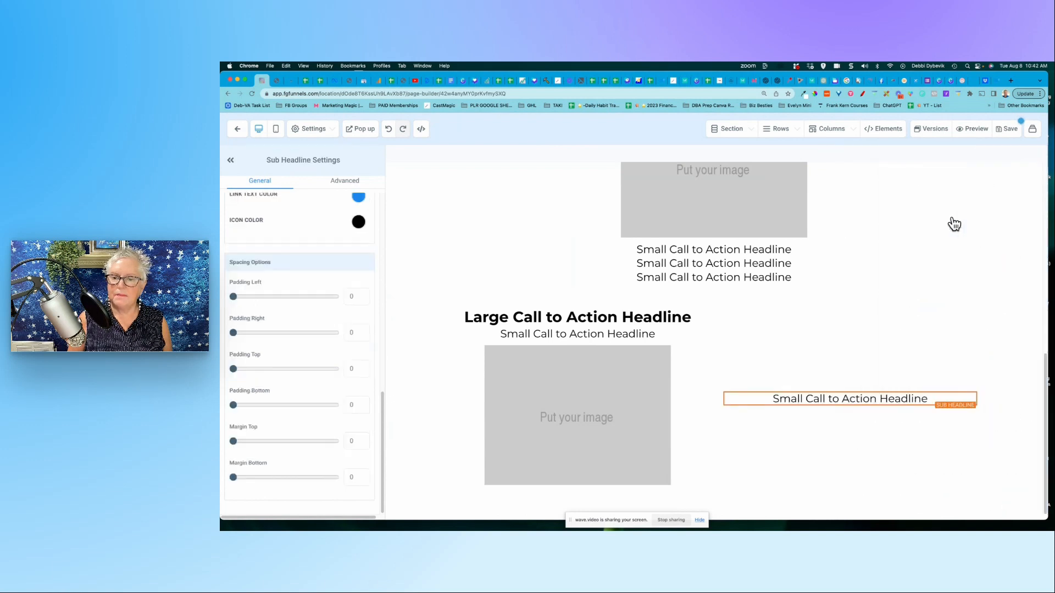
Add a paragraph element below the sub-headline in the second column
left_click(849, 406)
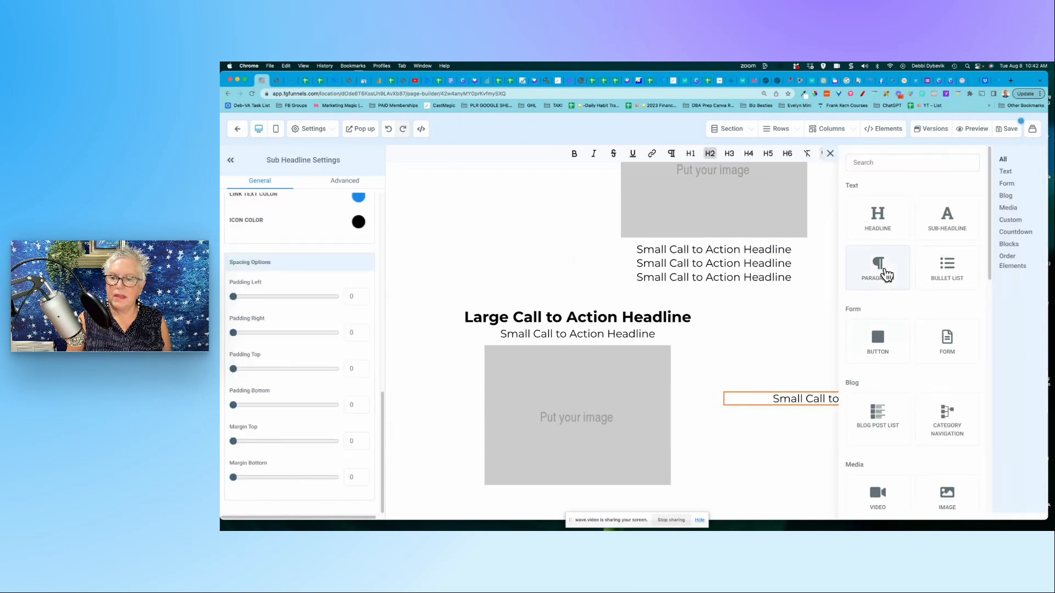
left_click(884, 275)
left_click(829, 388)
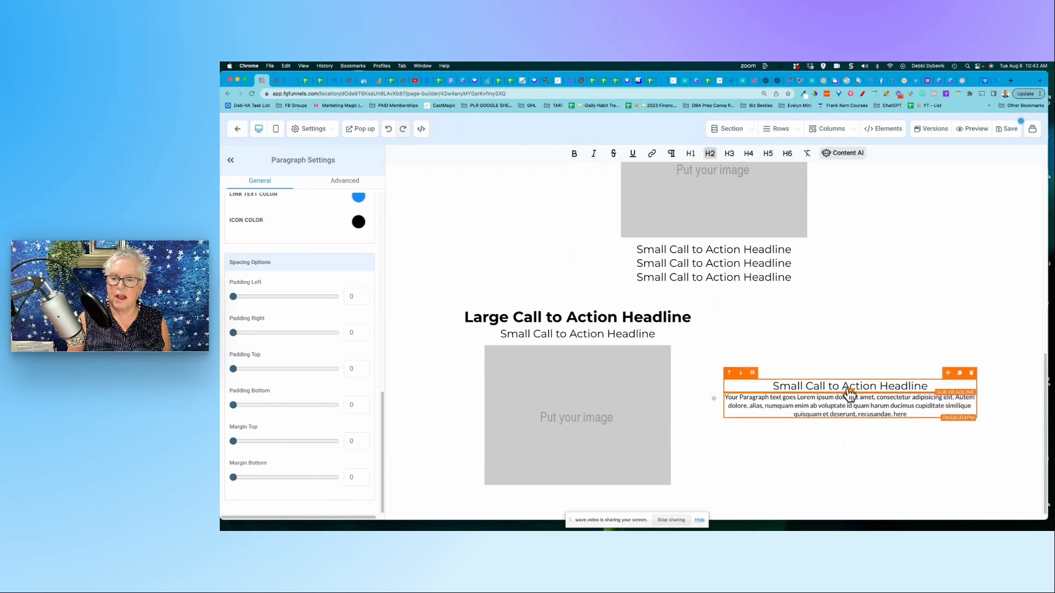
Set the bottom margin of the second column's sub-headline to 51 to space it from the paragraph
left_click(851, 392)
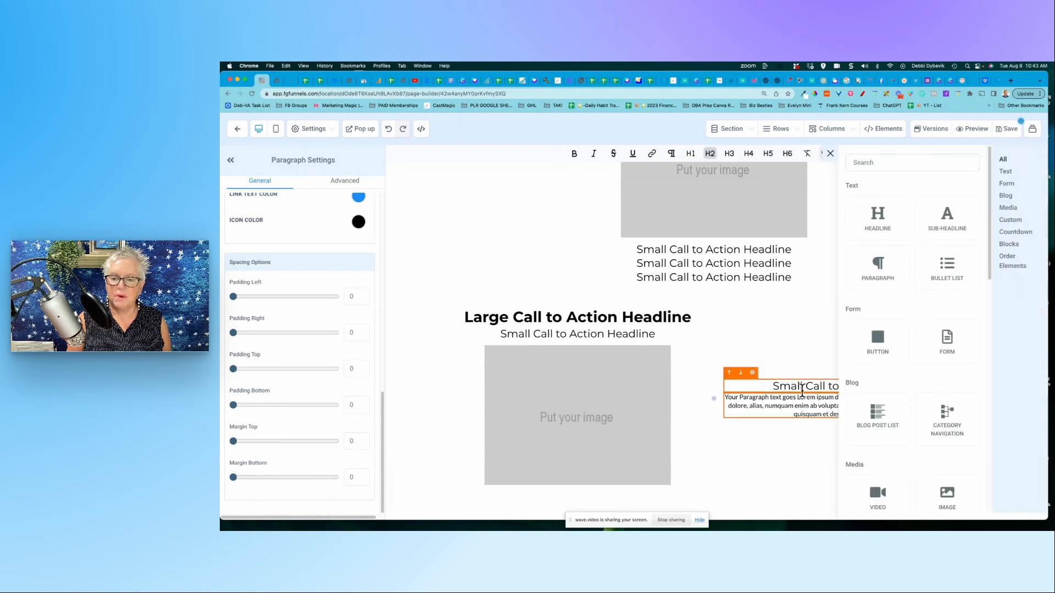
left_click(844, 391)
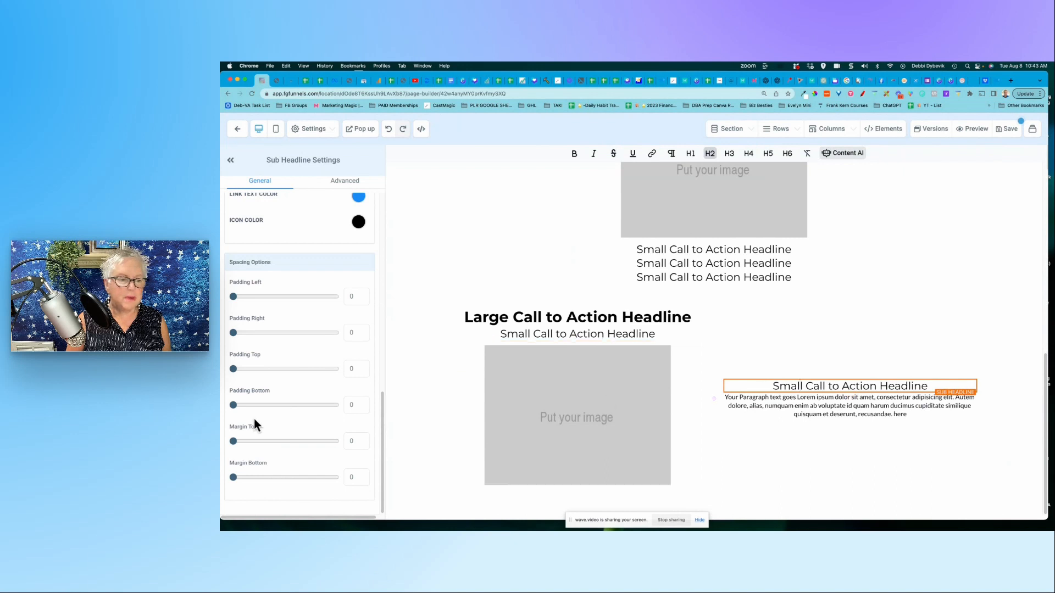
left_click_drag(234, 477, 285, 477)
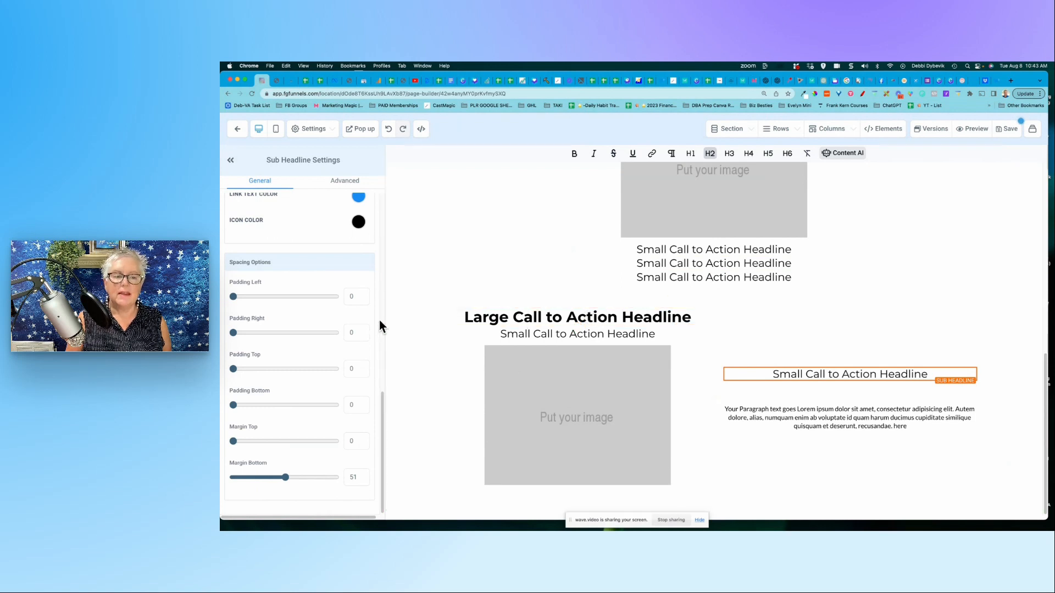
Review the "Incredible Amenities" block on the reference page and add another two-column row below the existing one
left_click(500, 301)
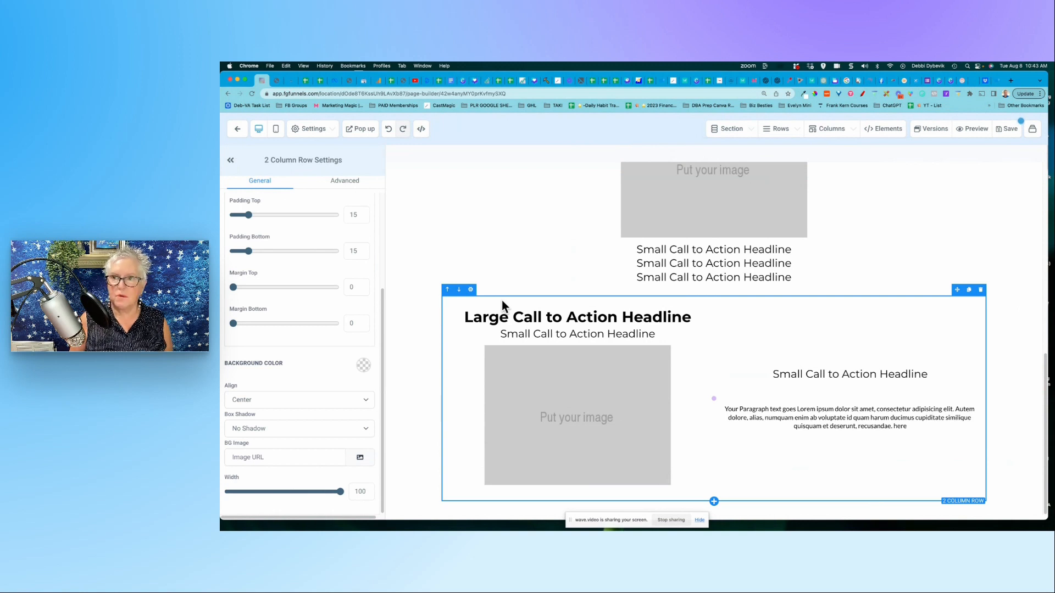
left_click(960, 84)
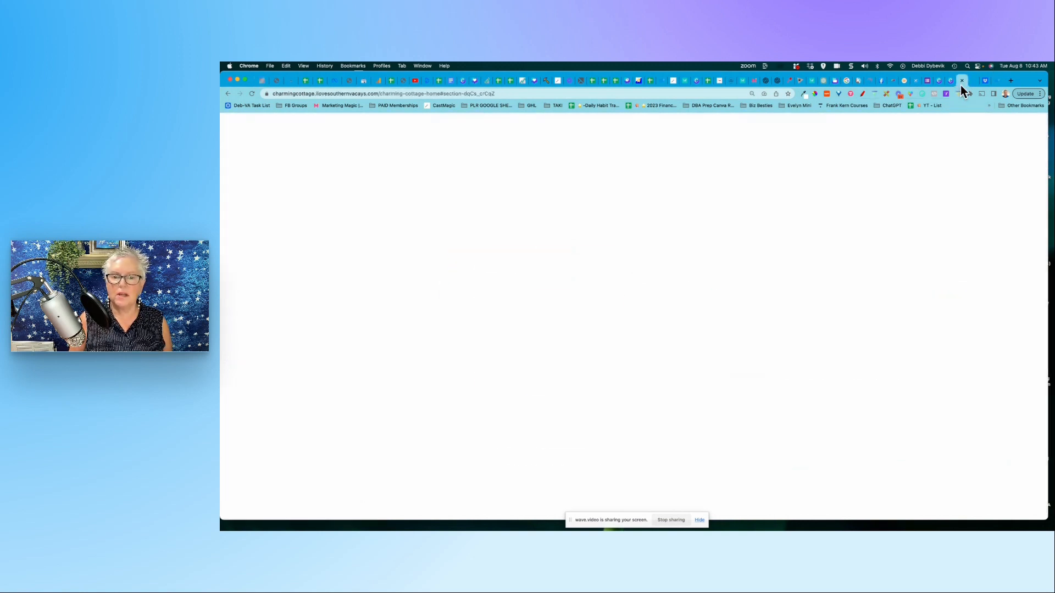
scroll(802, 228, "down", 3)
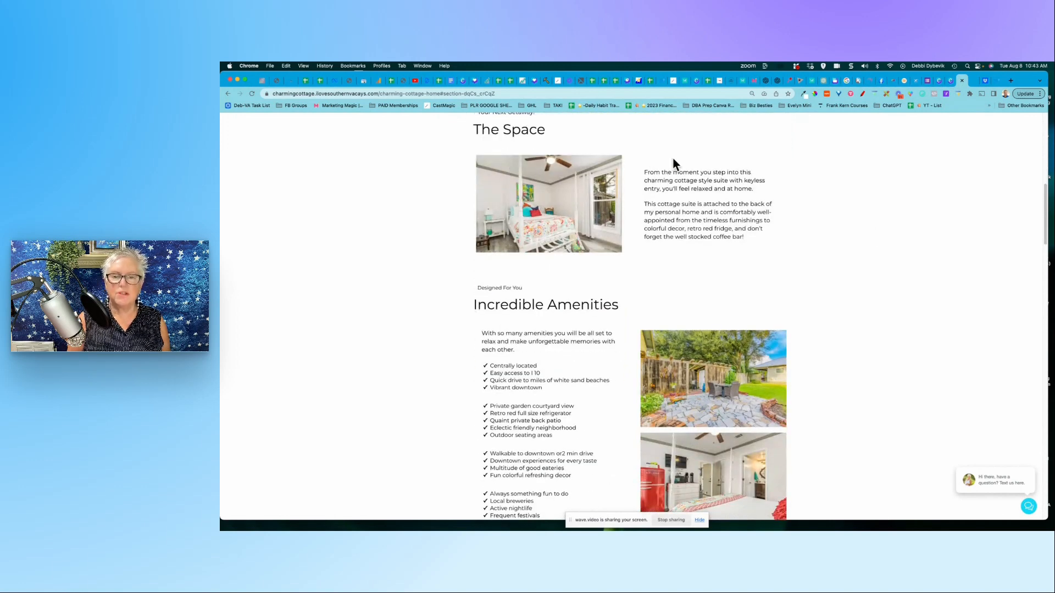
scroll(698, 209, "down", 2)
scroll(697, 209, "down", 1)
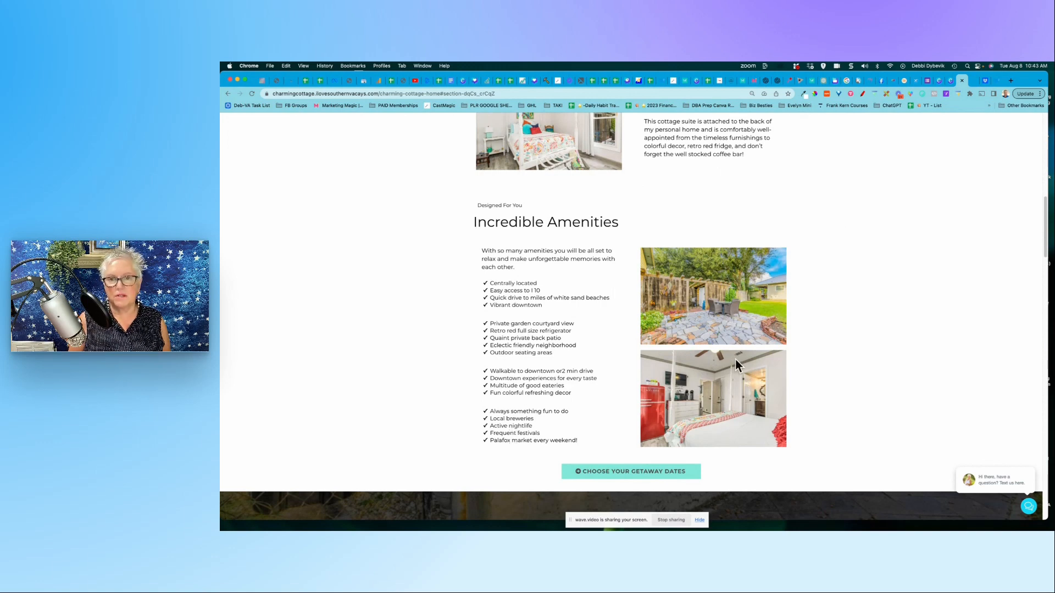
left_click(266, 86)
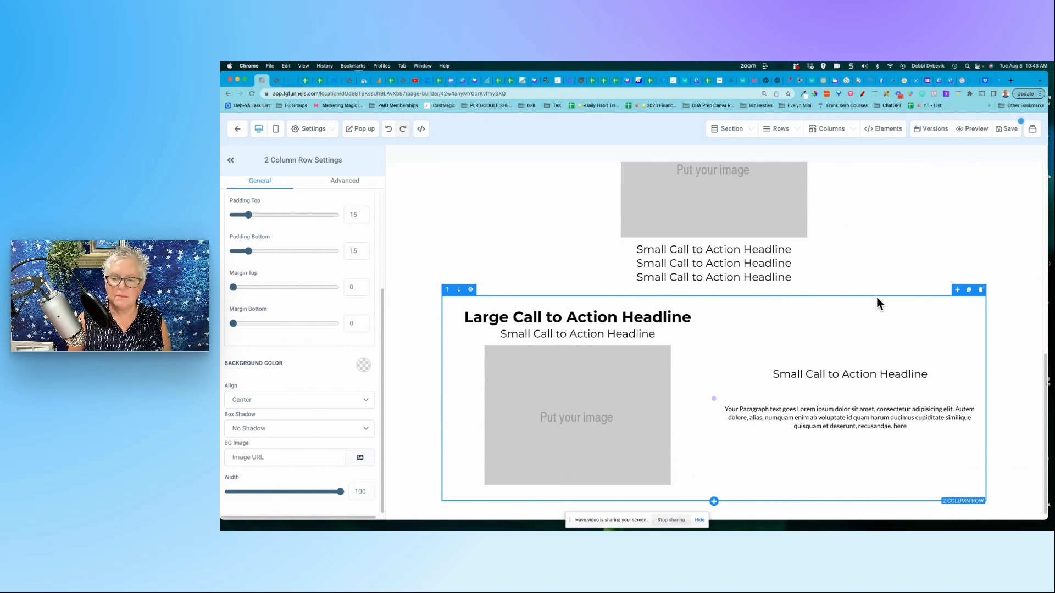
left_click(713, 502)
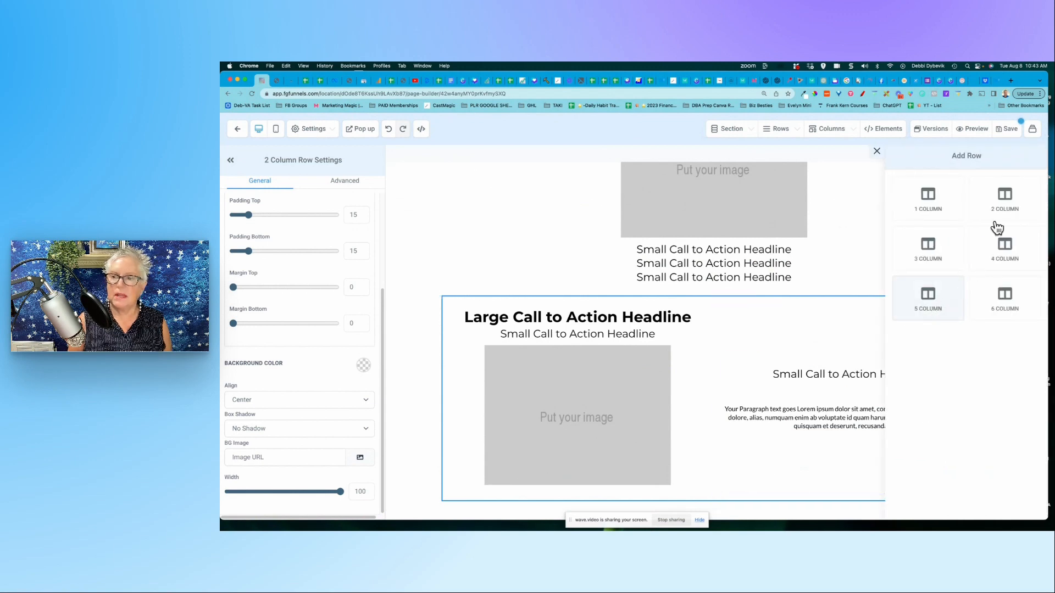
left_click(1005, 200)
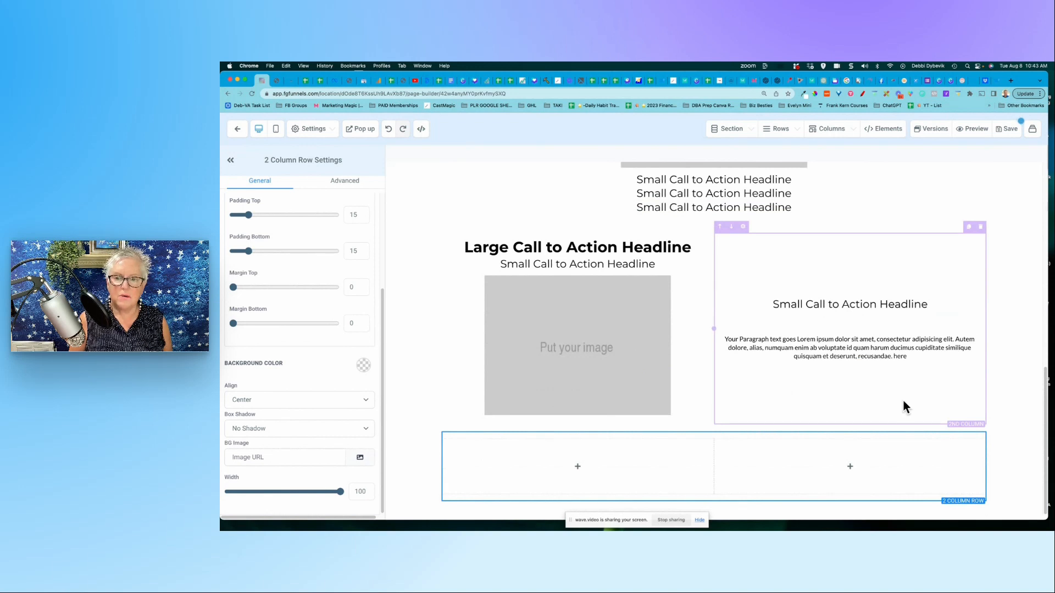
Add a headline with a sub-headline below it in the first column of the new two-column row
left_click(570, 468)
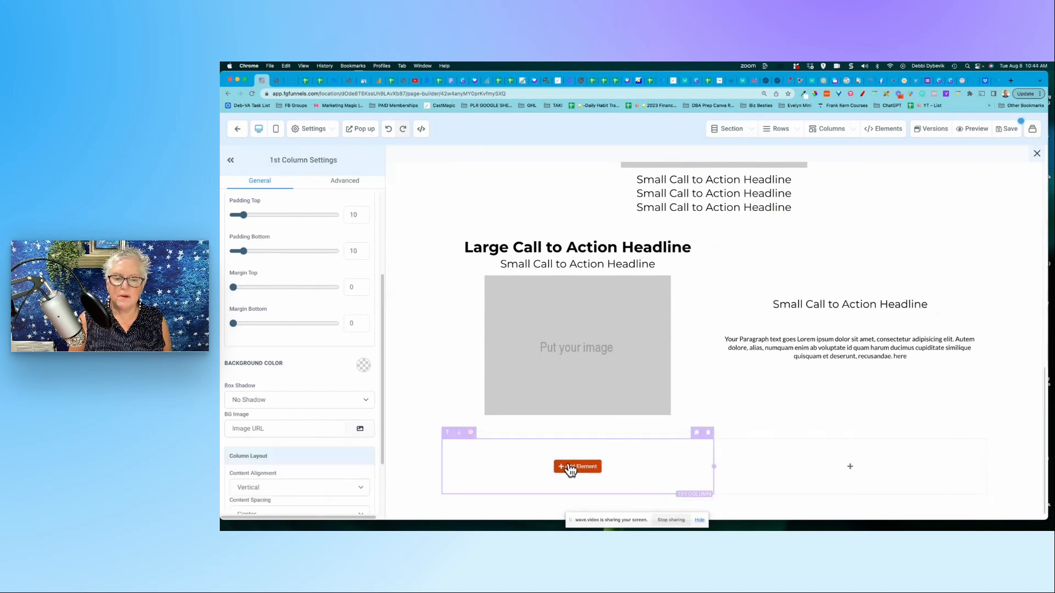
left_click(877, 229)
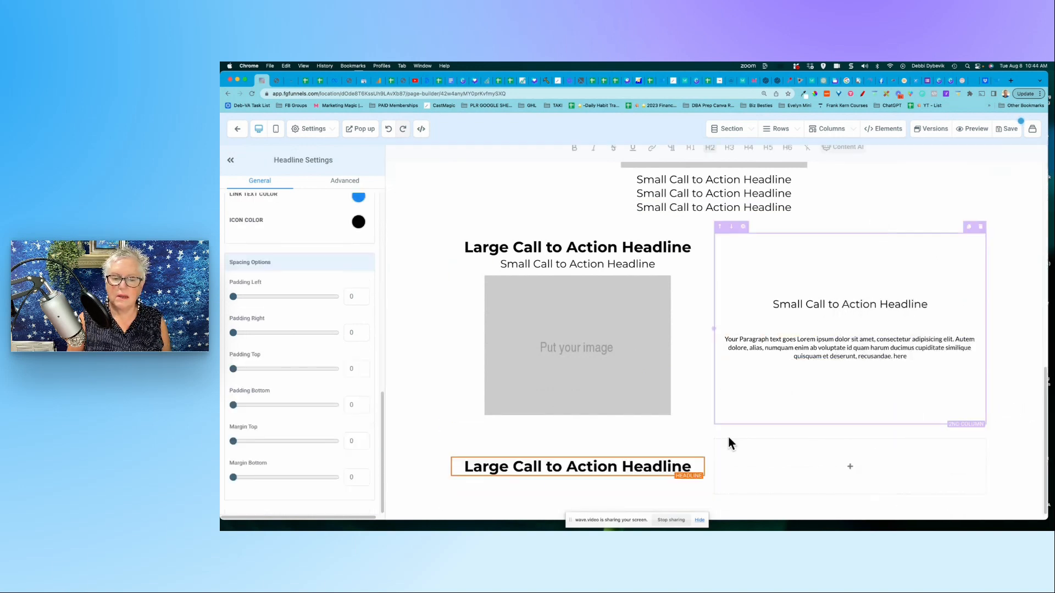
left_click(576, 479)
left_click(953, 235)
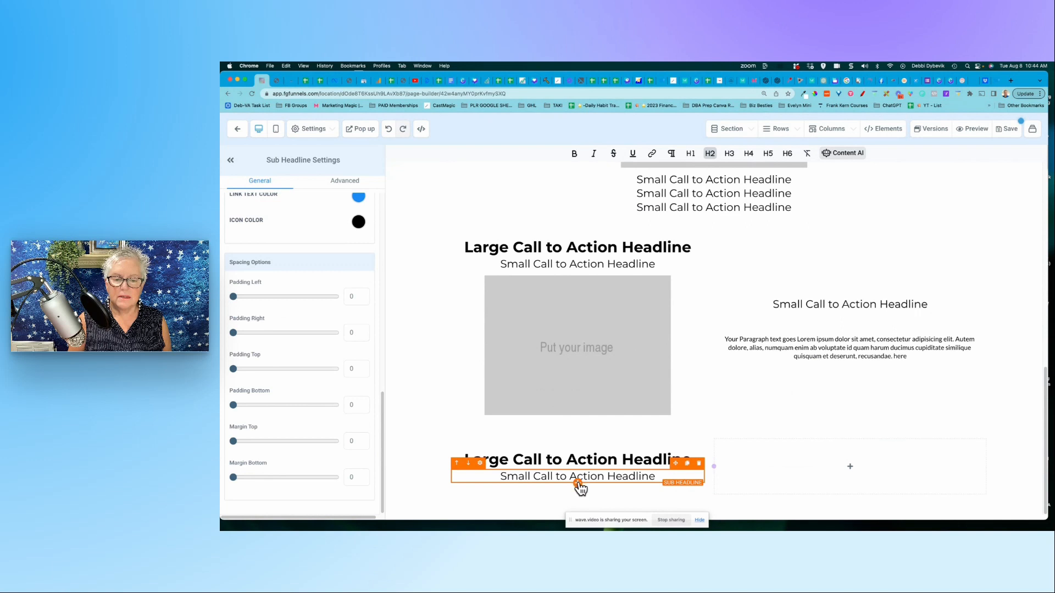
Add a bullet list below the sub-headline in the first column of the lower row
left_click(581, 484)
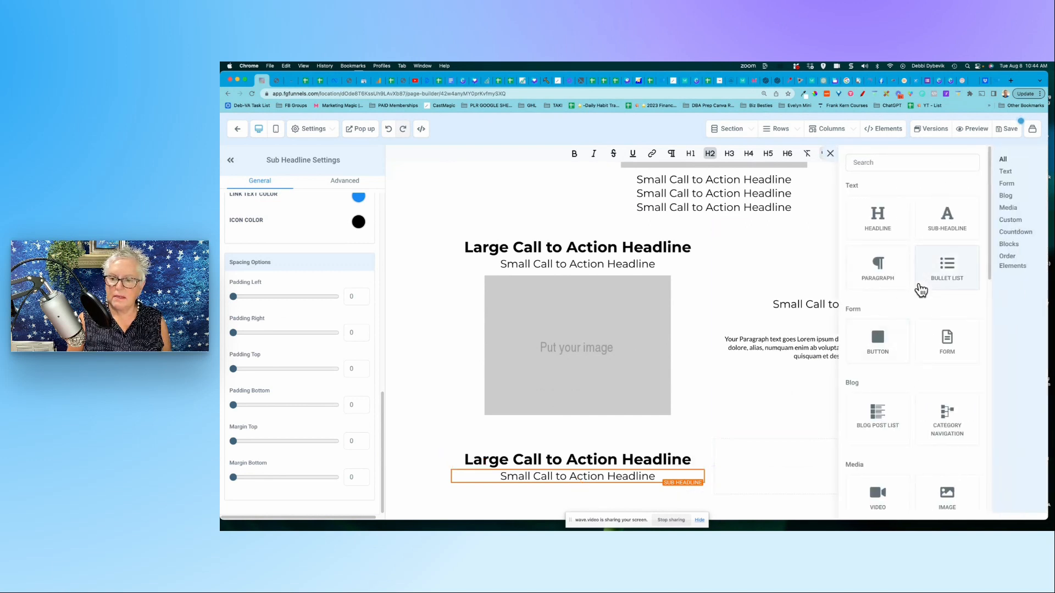
scroll(918, 287, "down", 2)
left_click(950, 214)
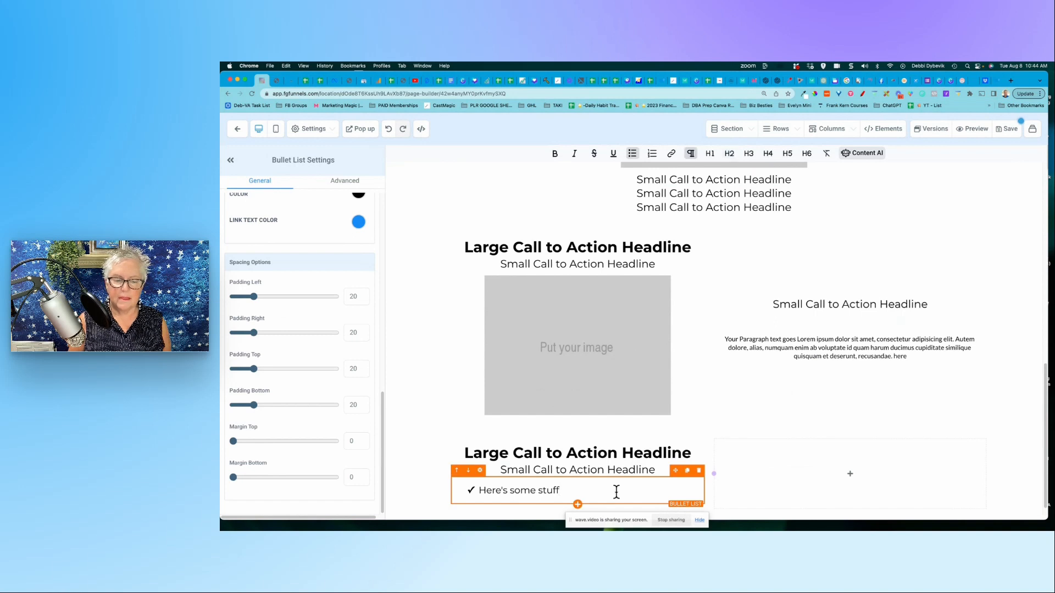
Extend the bullet list with two items reading "more" and an empty bullet after them
key("Return")
key("Return")
key("BackSpace")
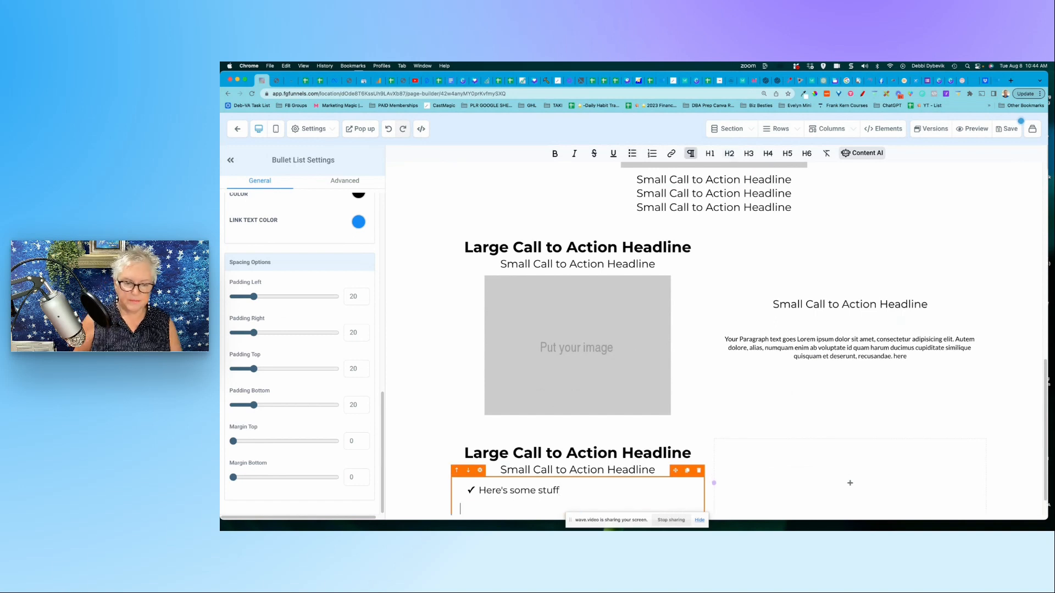
left_click(600, 487)
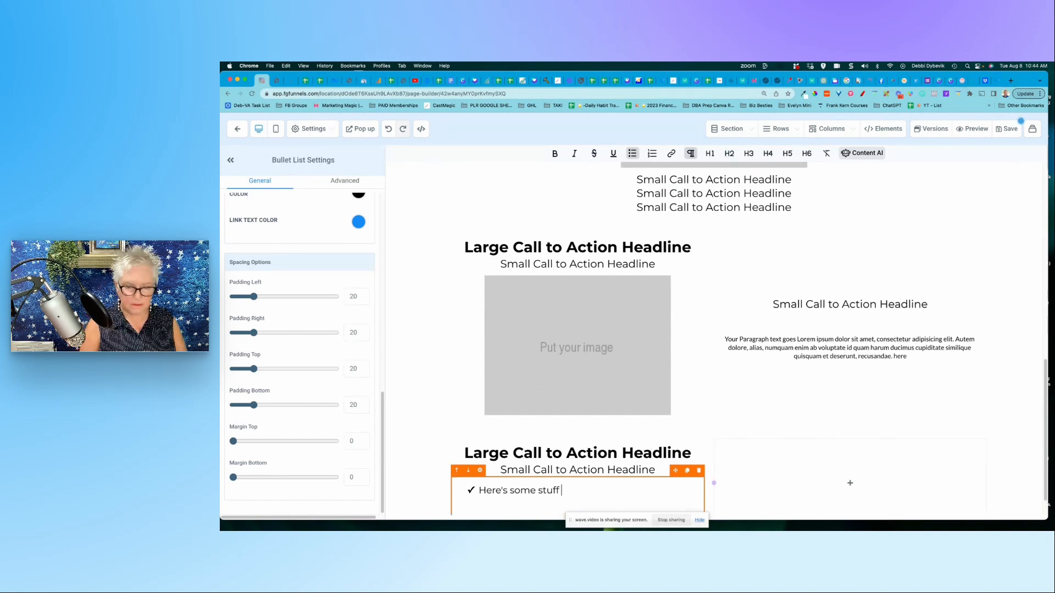
key("Return")
type("more")
key("Return")
type("m")
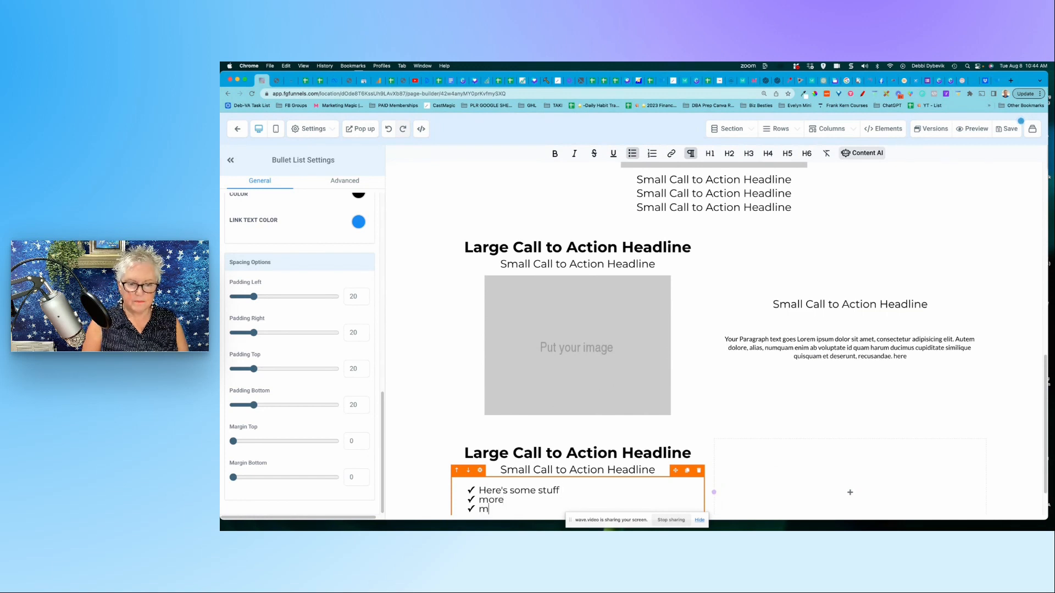
type("ore")
key("Return")
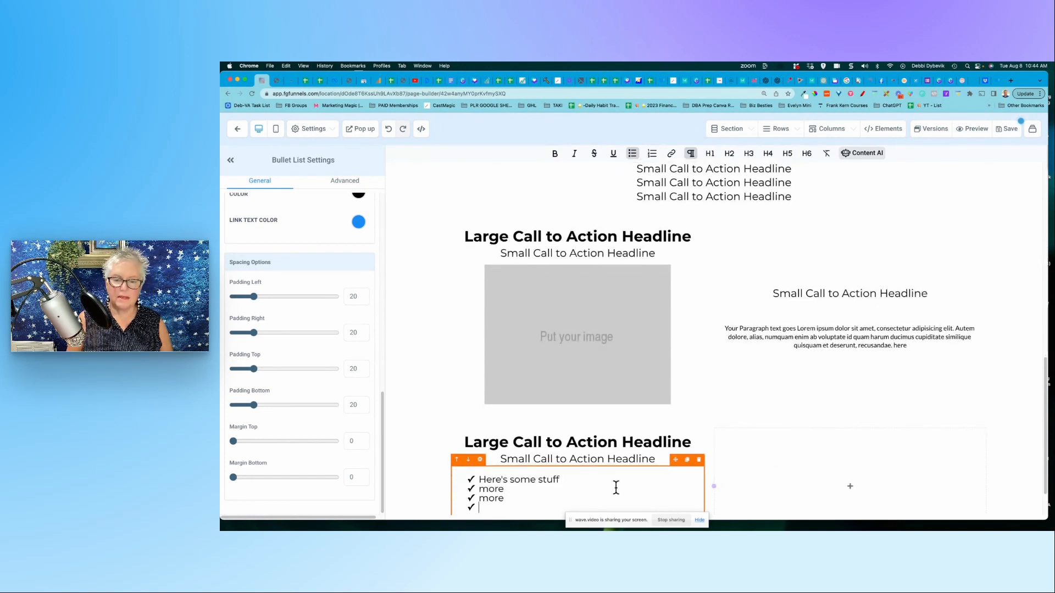
Duplicate the bullet list twice so three lists stack in the first column
scroll(715, 417, "down", 1)
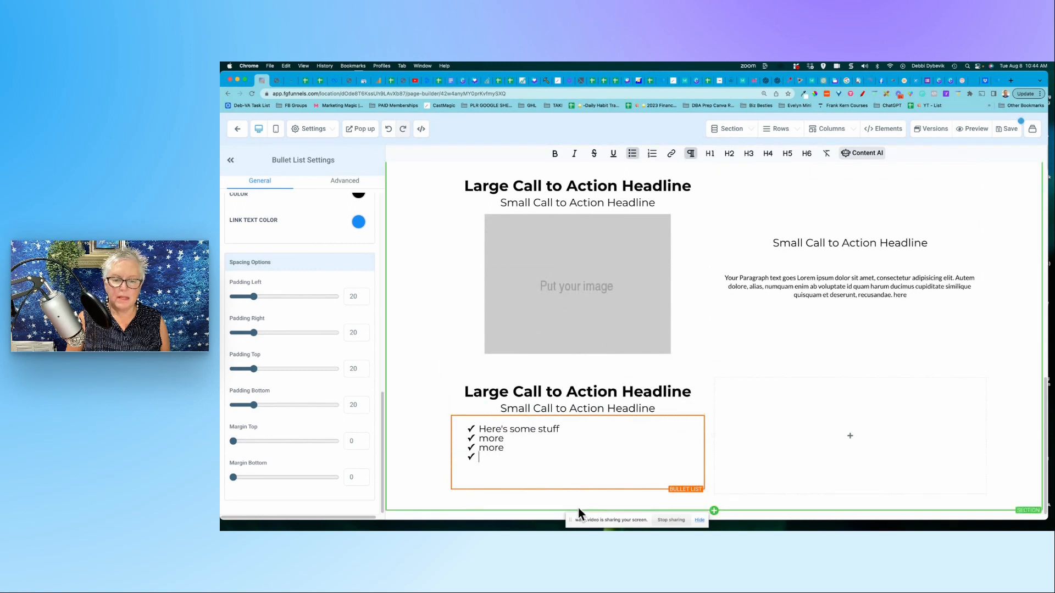
left_click(578, 489)
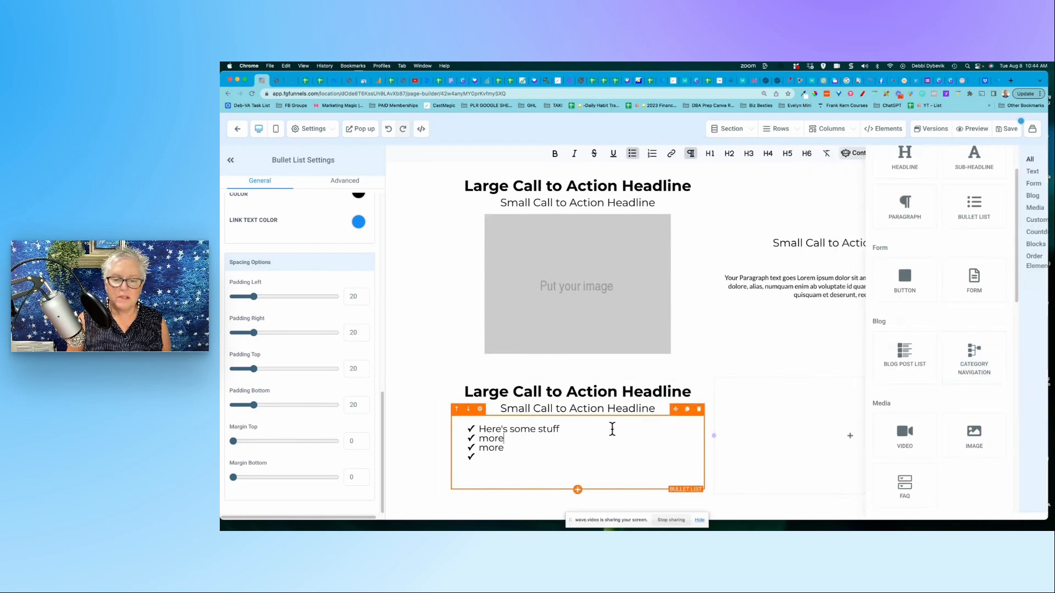
left_click(688, 410)
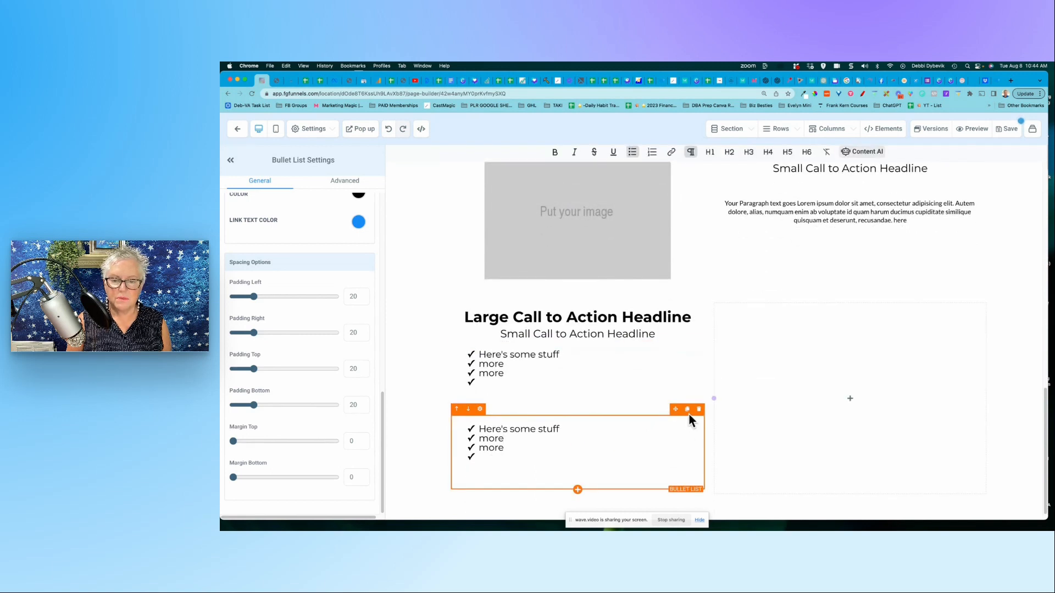
left_click(687, 411)
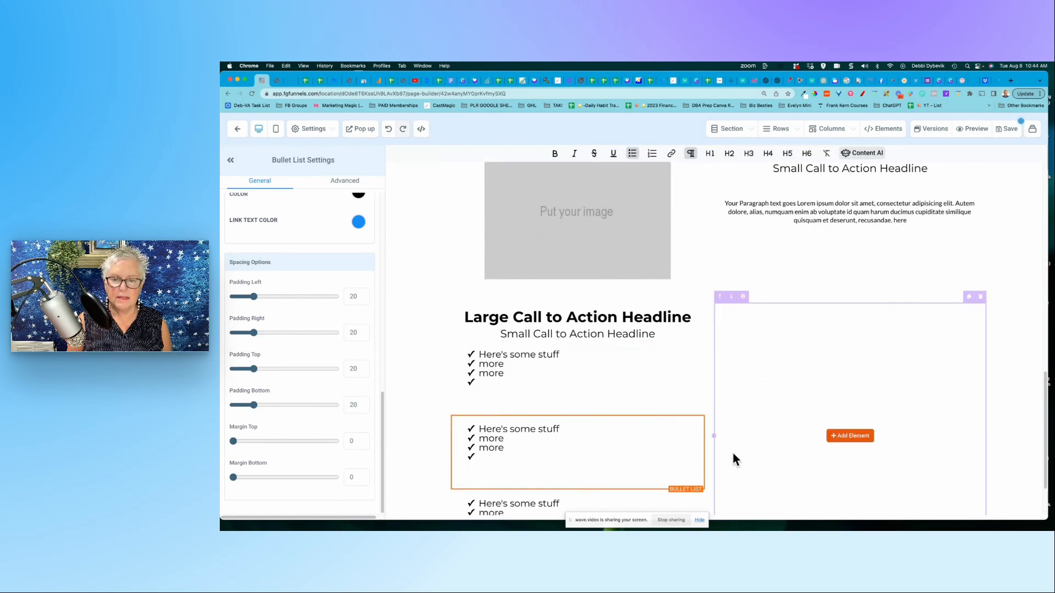
Add two stacked image elements to the second column beside the bullet lists, and look over the page layout
left_click(859, 437)
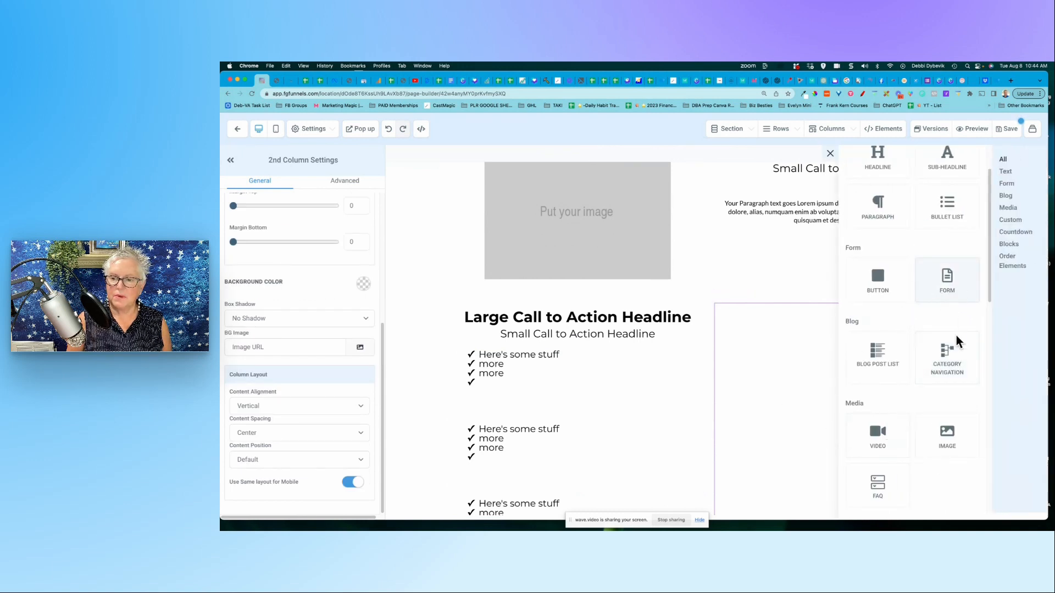
left_click(944, 435)
scroll(890, 431, "down", 2)
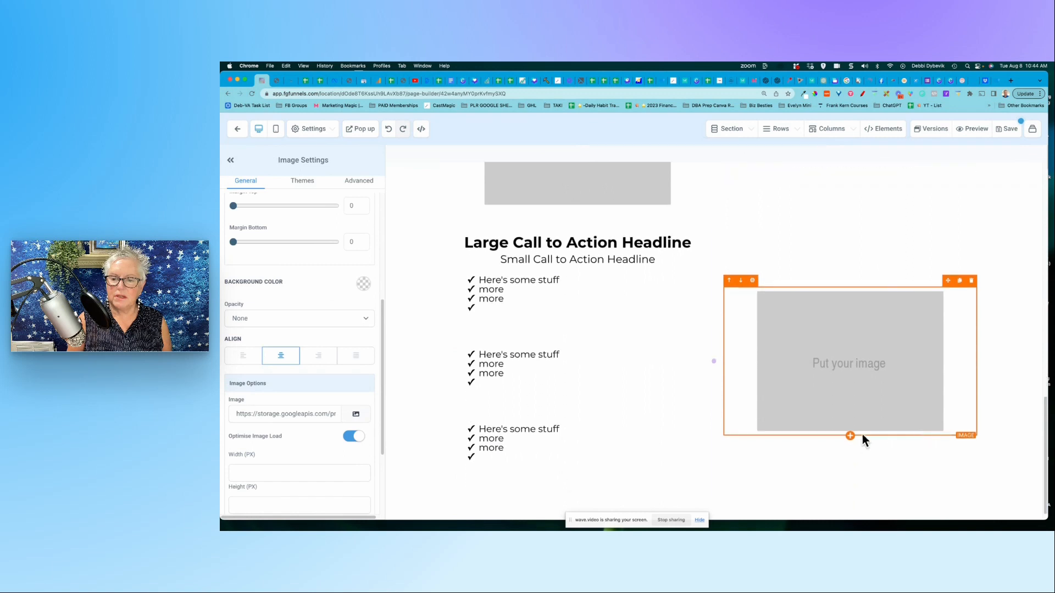
left_click(851, 437)
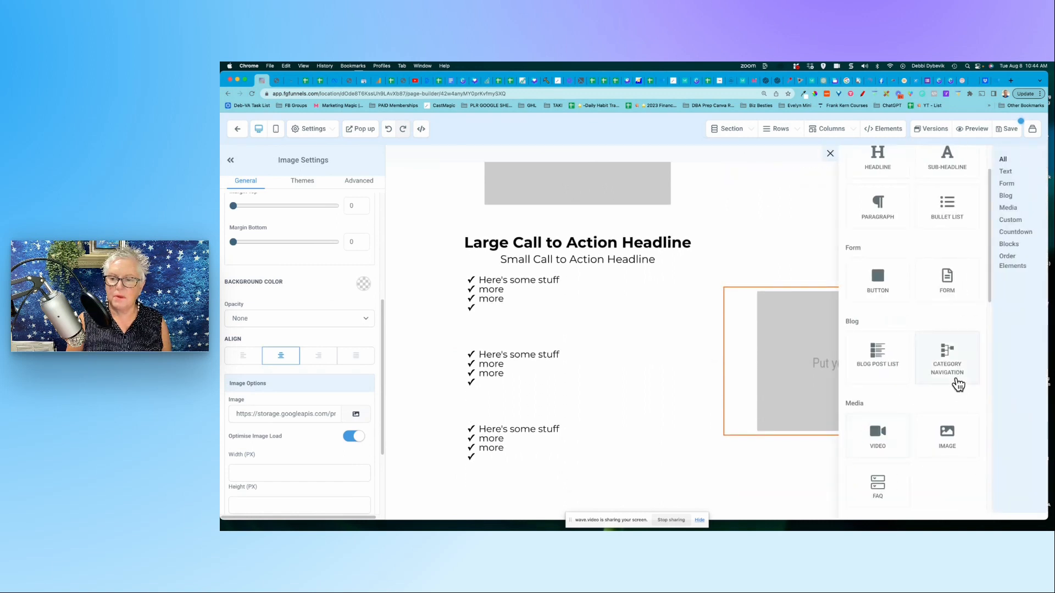
left_click(946, 434)
scroll(947, 430, "up", 4)
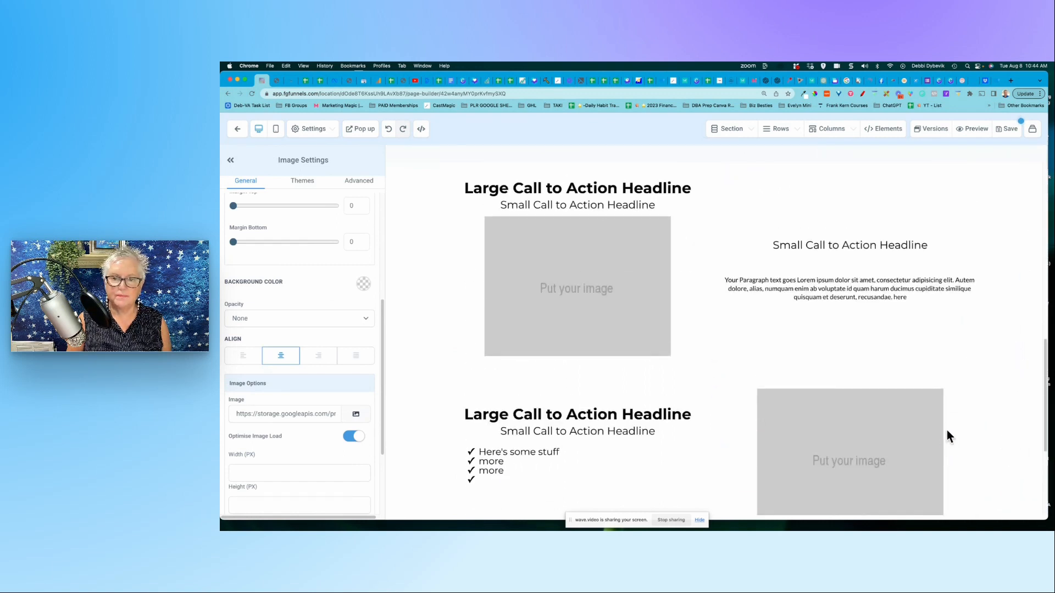
scroll(947, 430, "up", 7)
scroll(947, 430, "down", 3)
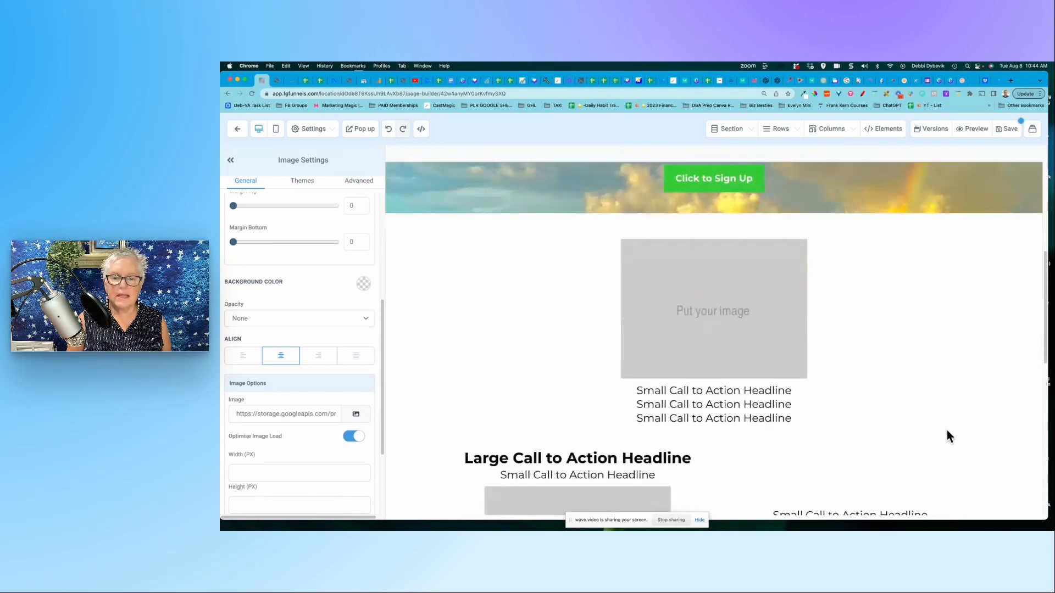
Set the background colour of the two-column bullet-list row to light grey-blue, trying light green first
scroll(947, 430, "down", 3)
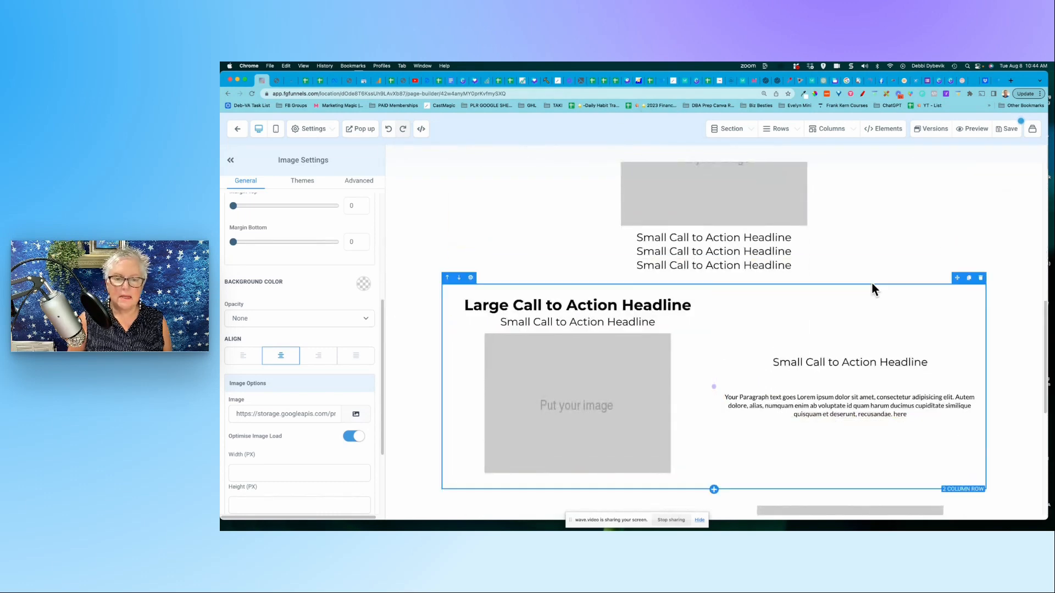
scroll(871, 283, "down", 5)
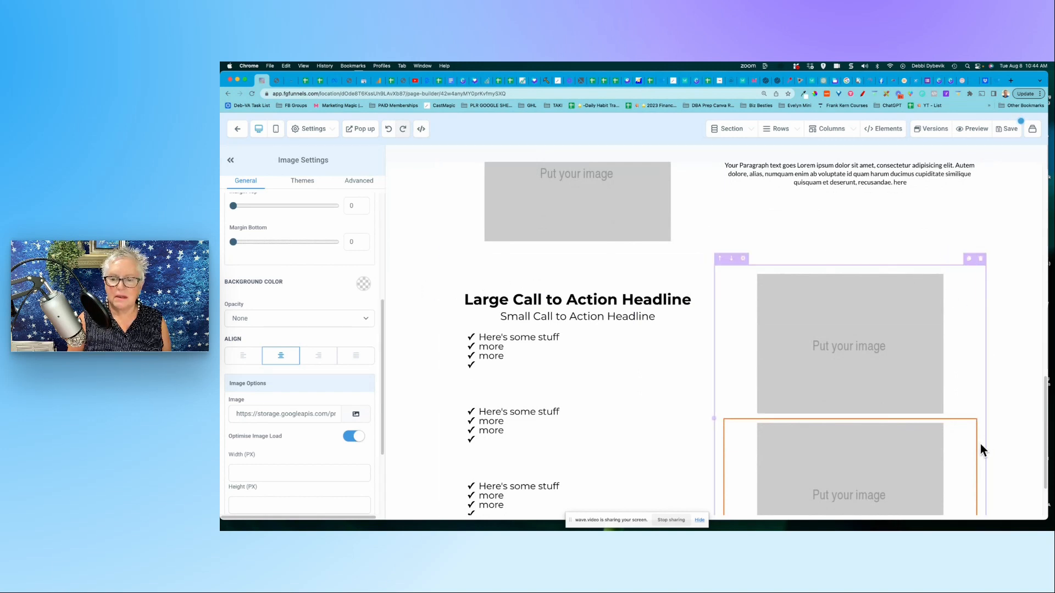
scroll(991, 368, "down", 2)
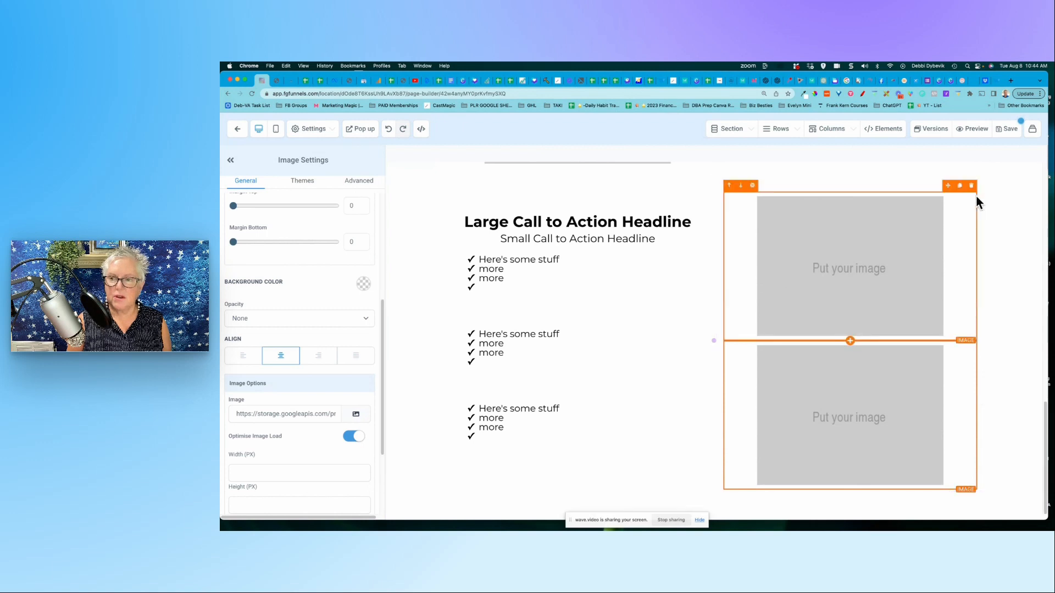
left_click(931, 181)
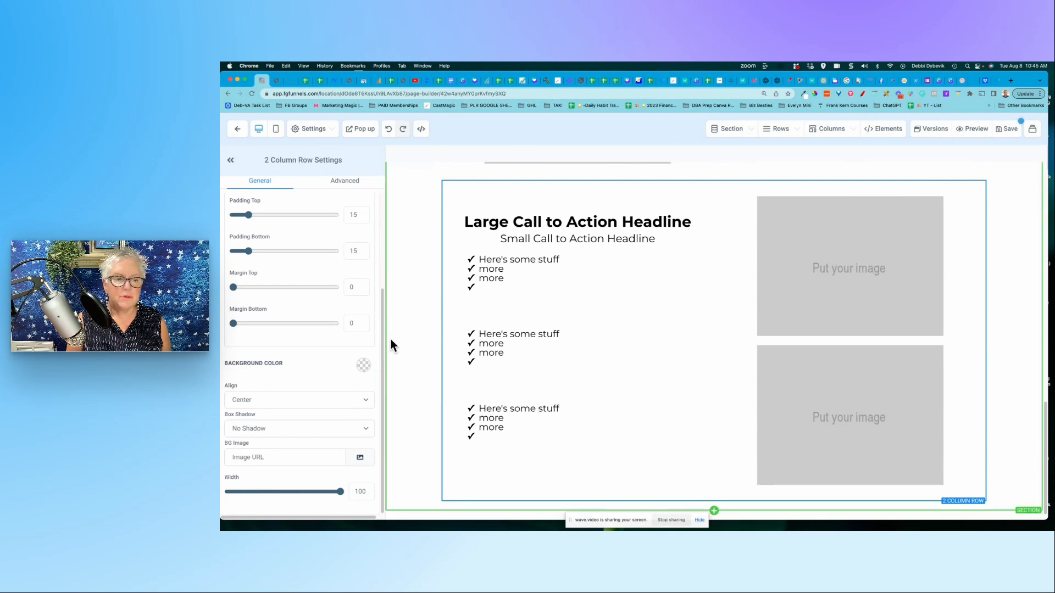
left_click(363, 365)
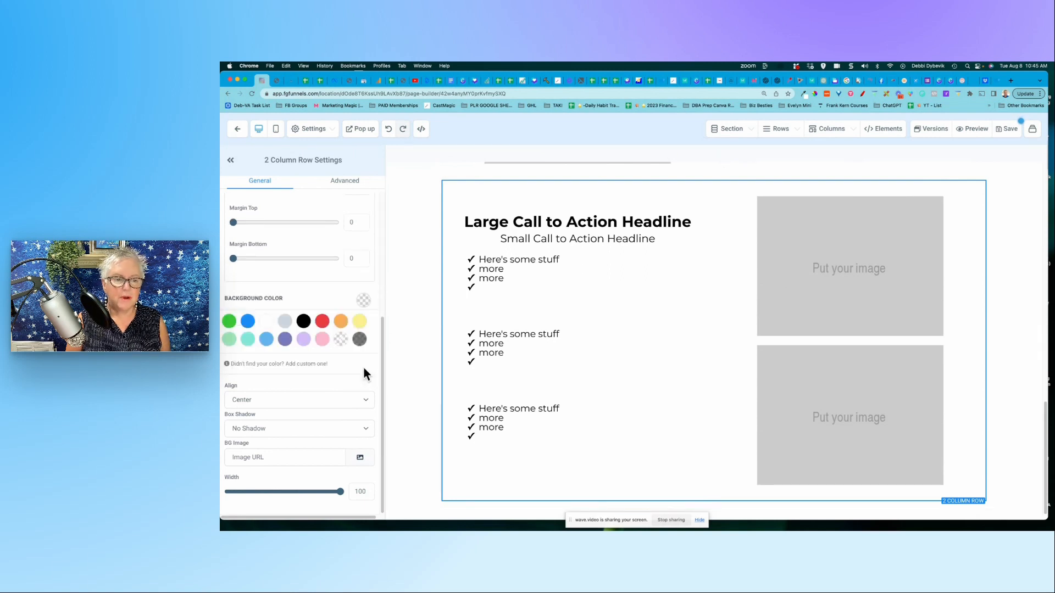
left_click(229, 339)
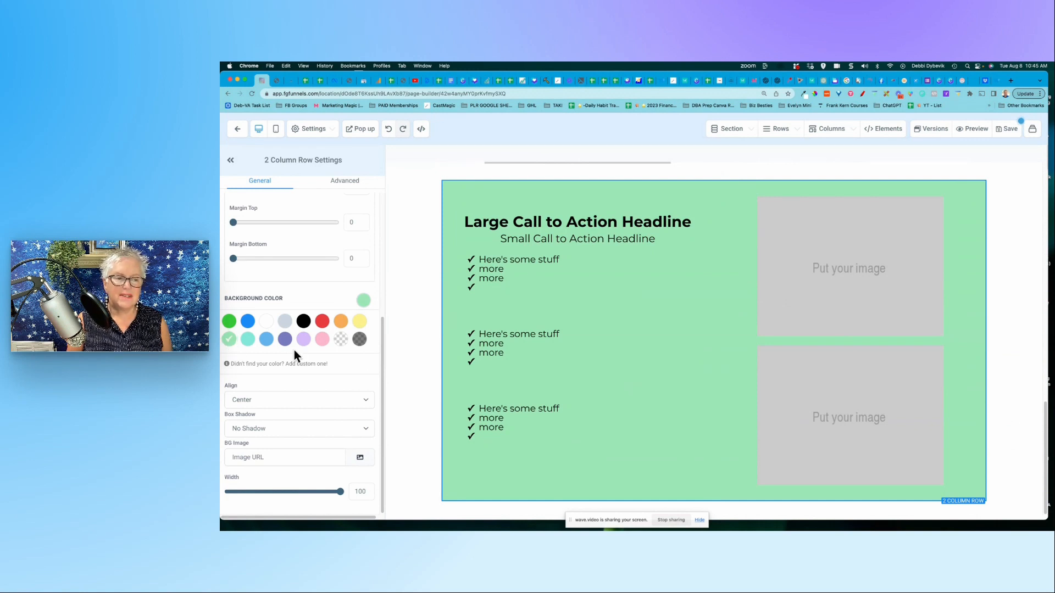
left_click(286, 324)
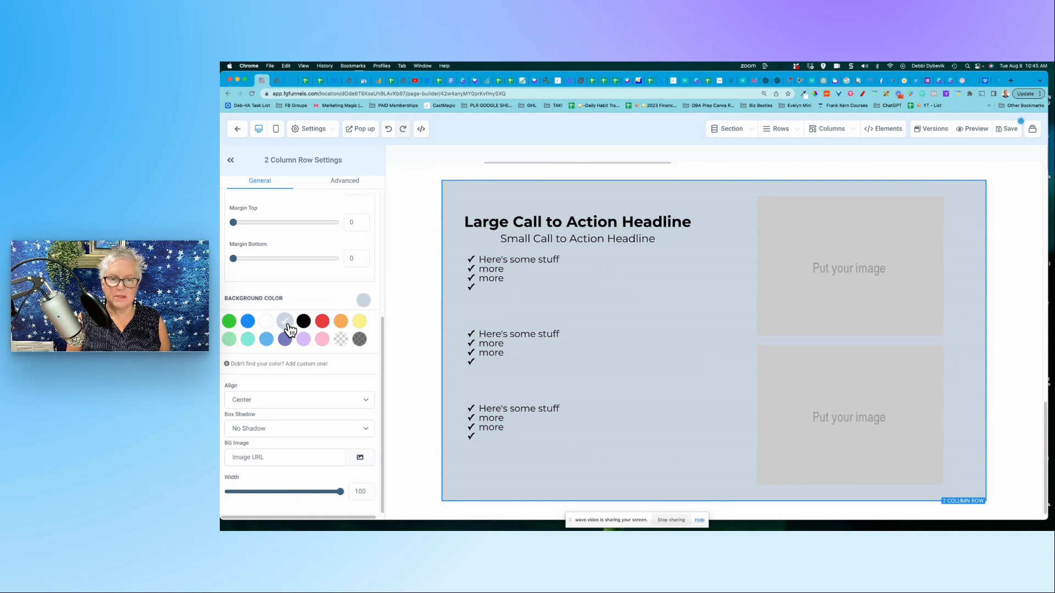
left_click(1011, 438)
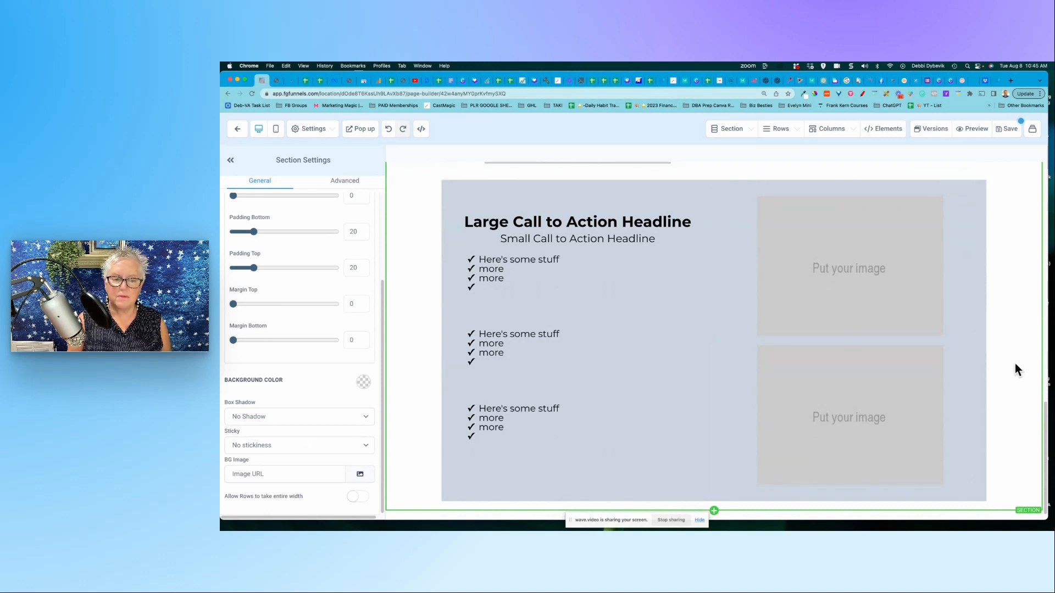
Check the end of the amenities block on the Charming Cottage page, and add a one-column row beneath the builder page's bullet-list row
left_click(963, 85)
scroll(890, 346, "down", 5)
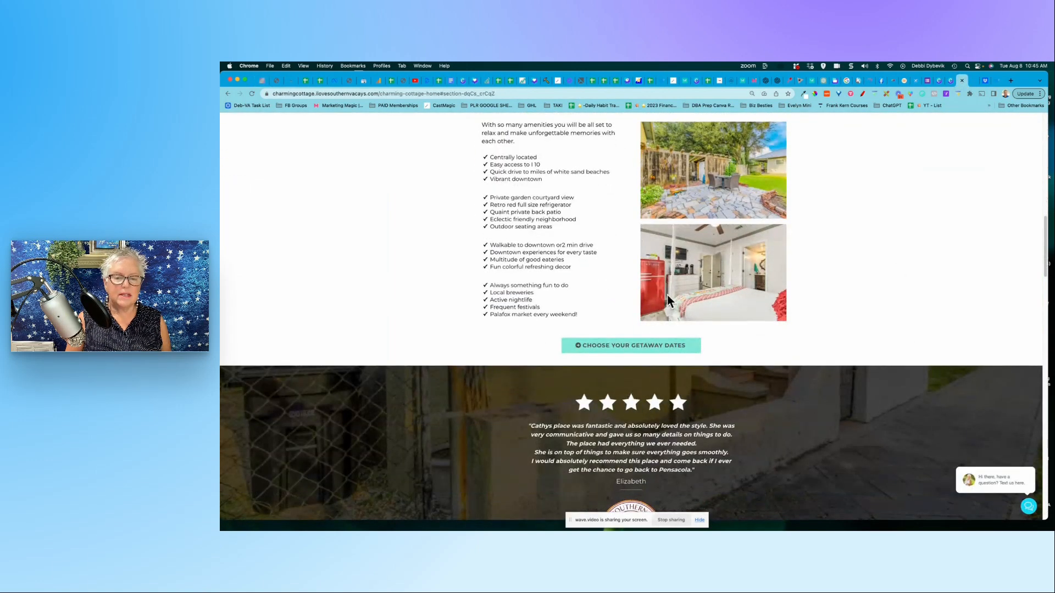
left_click(261, 80)
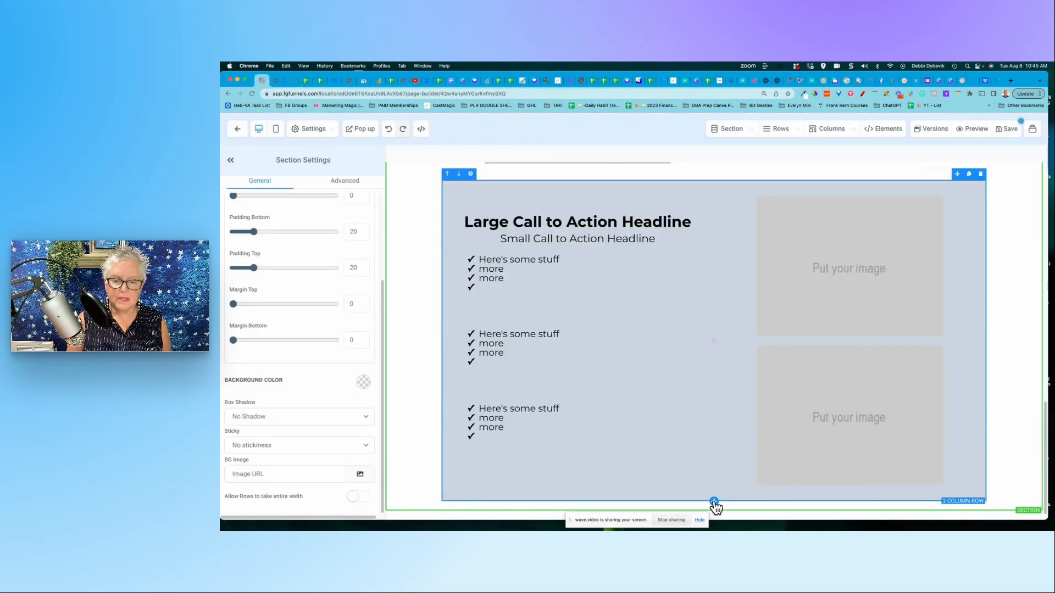
left_click(712, 502)
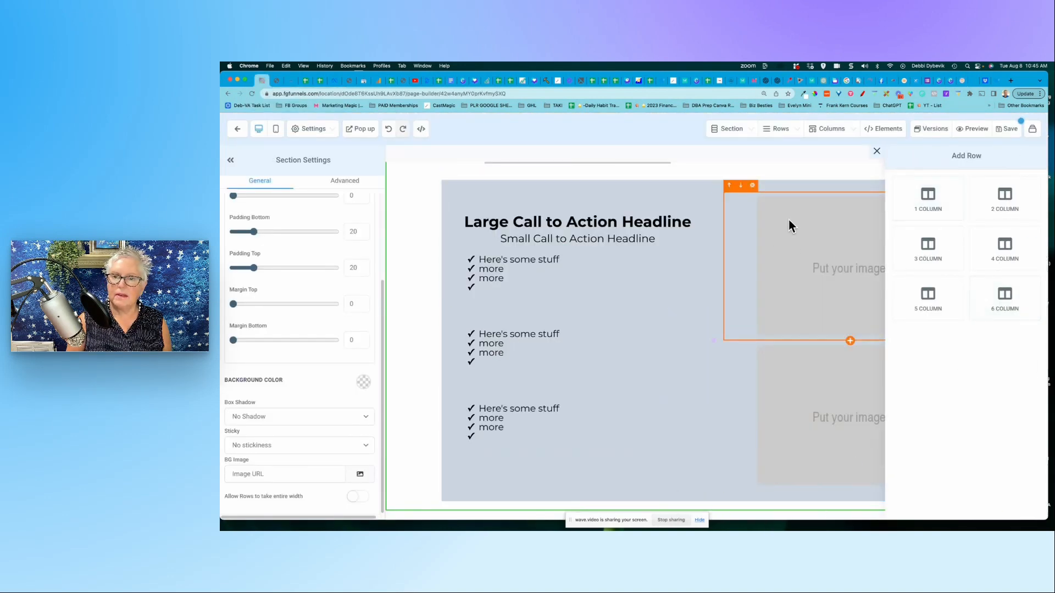
left_click(778, 132)
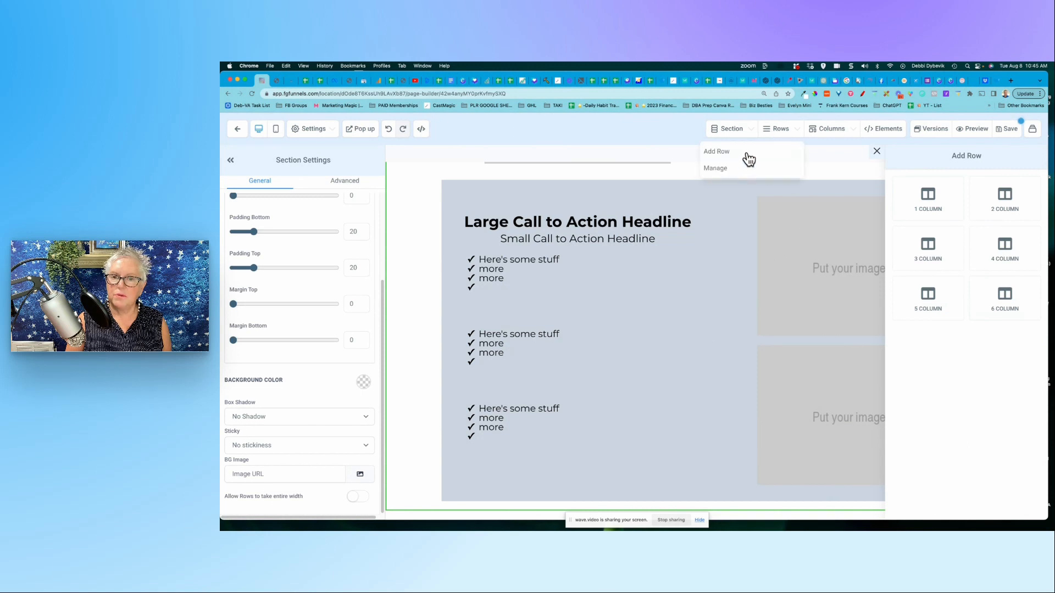
left_click(929, 197)
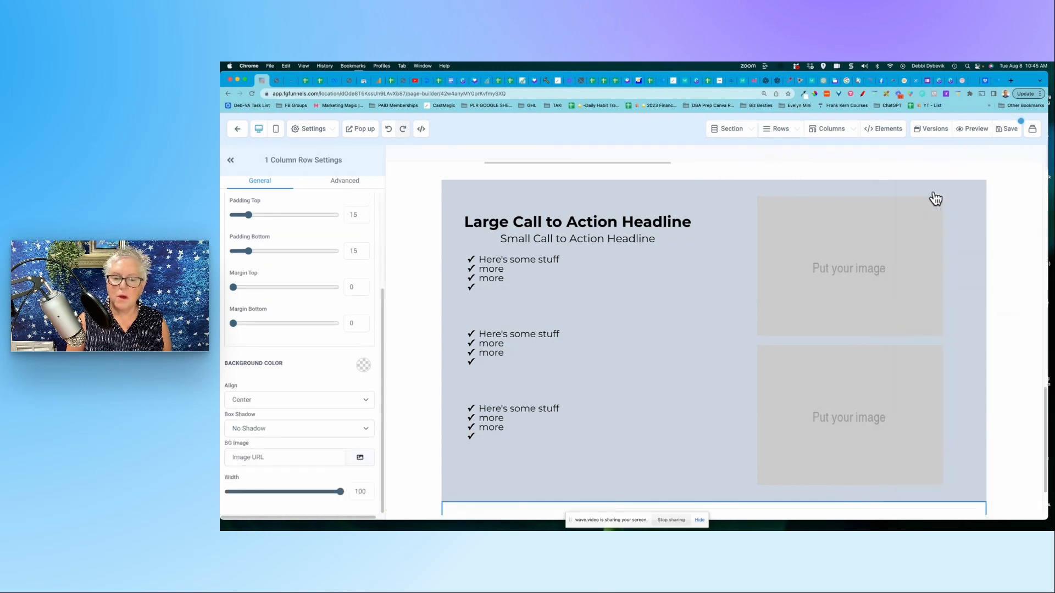
Add a button element to the empty one-column row beneath the bullet lists
scroll(862, 442, "down", 2)
left_click(724, 467)
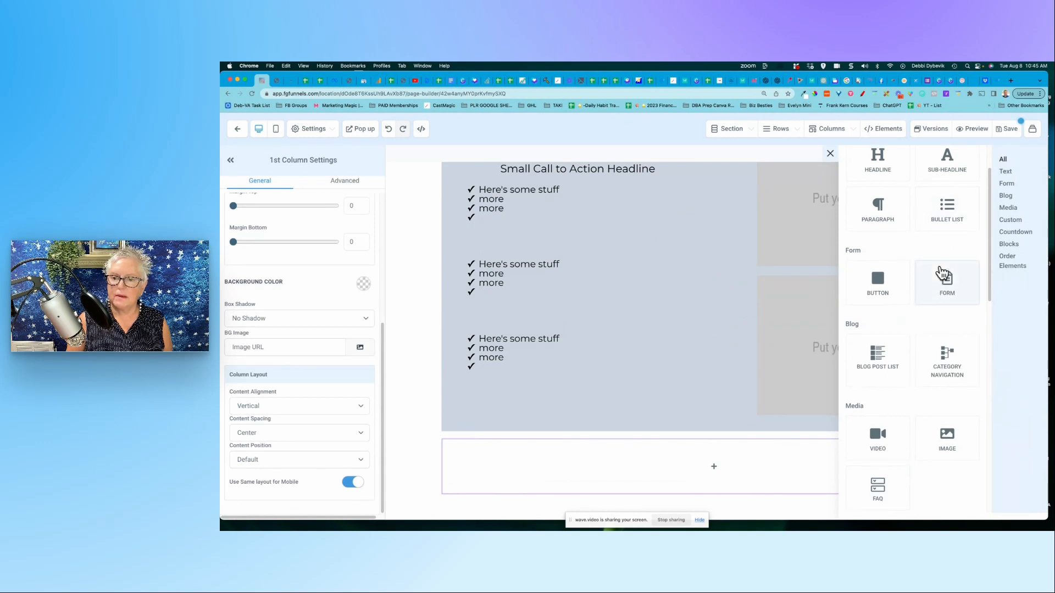
scroll(934, 285, "up", 1)
left_click(888, 291)
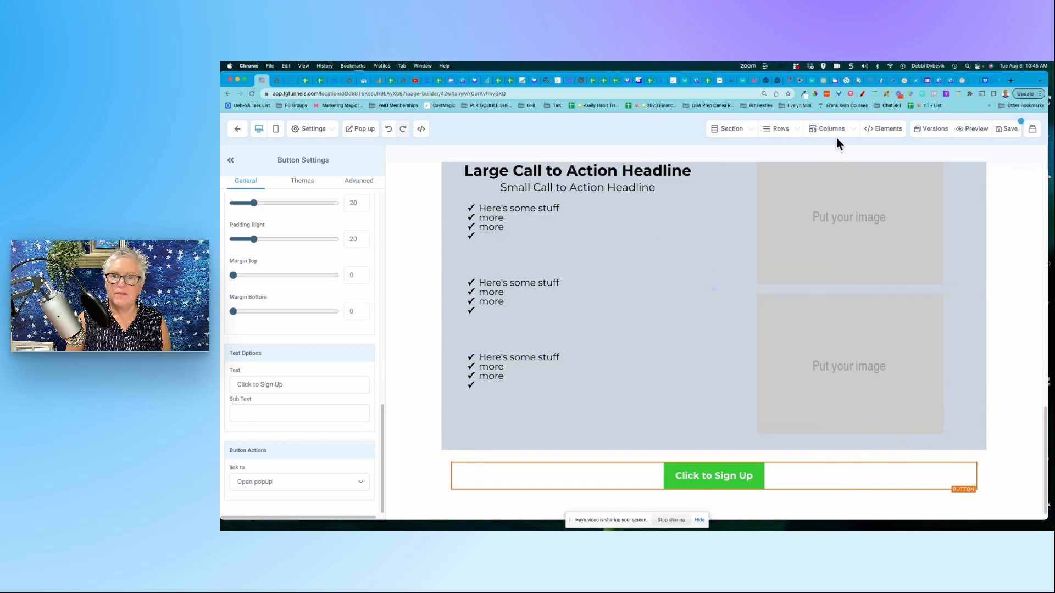
Add a divider element directly beneath the button in the one-column row
left_click(887, 135)
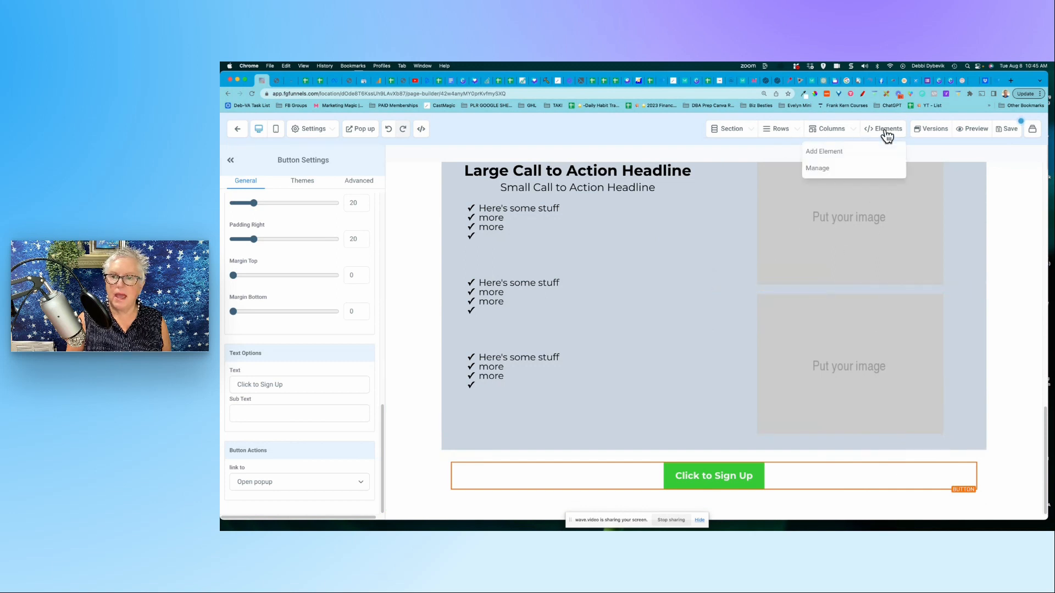
left_click(855, 155)
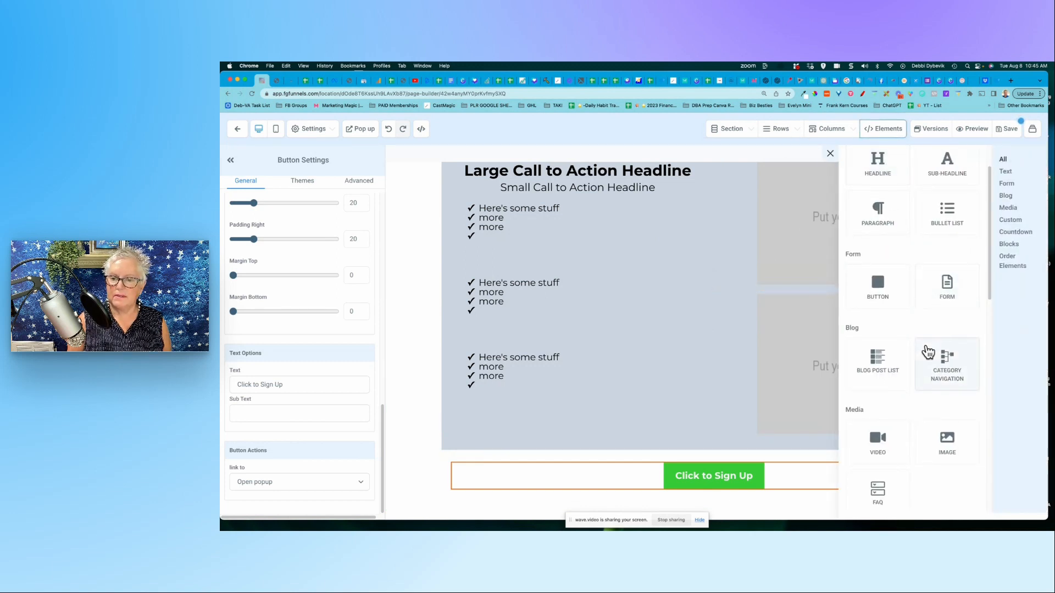
scroll(926, 349, "down", 3)
scroll(928, 353, "down", 2)
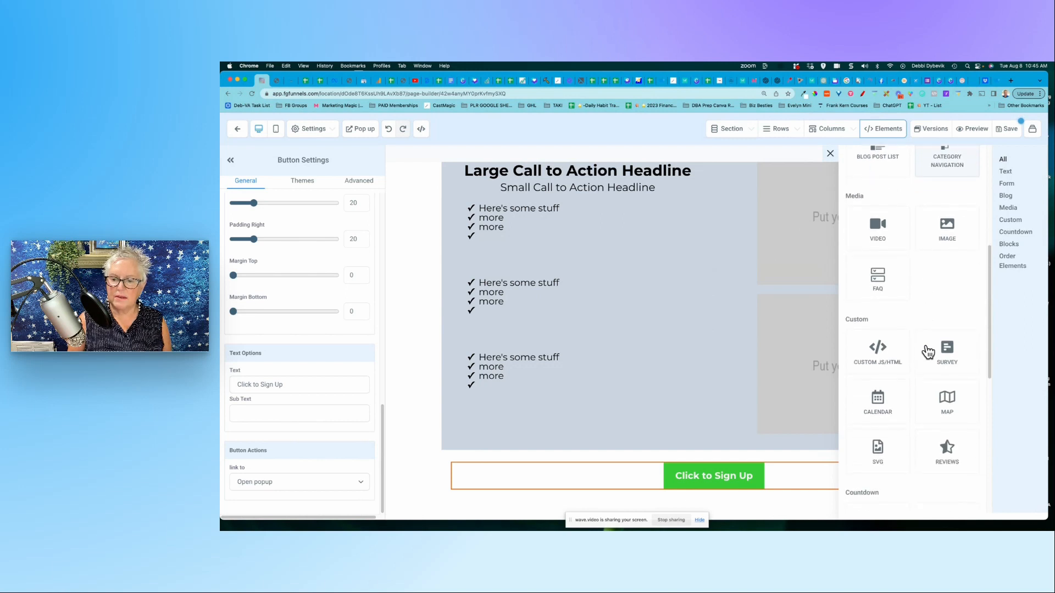
scroll(929, 352, "down", 4)
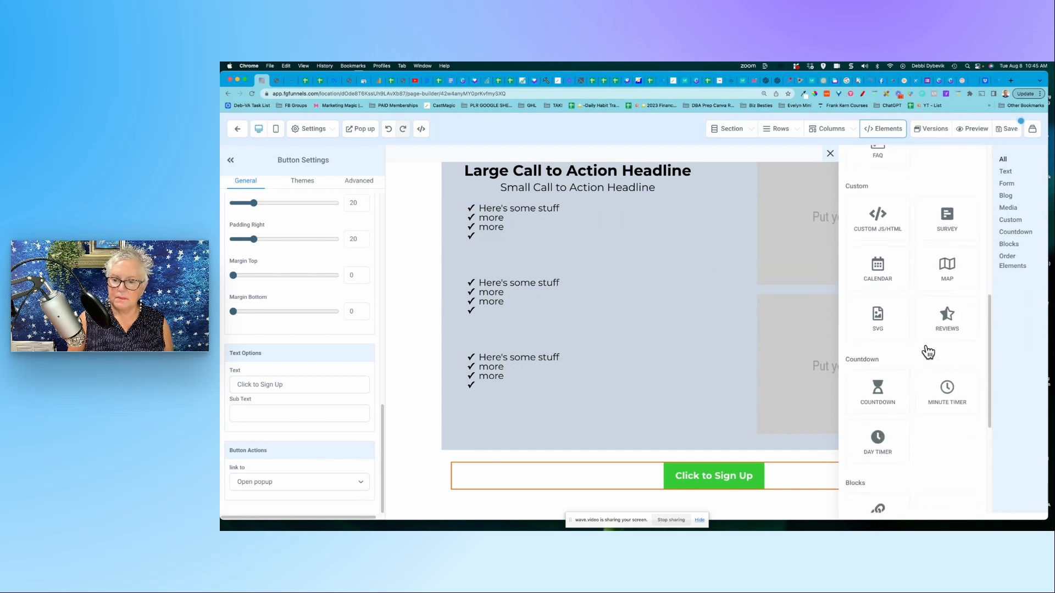
left_click_drag(961, 384, 824, 522)
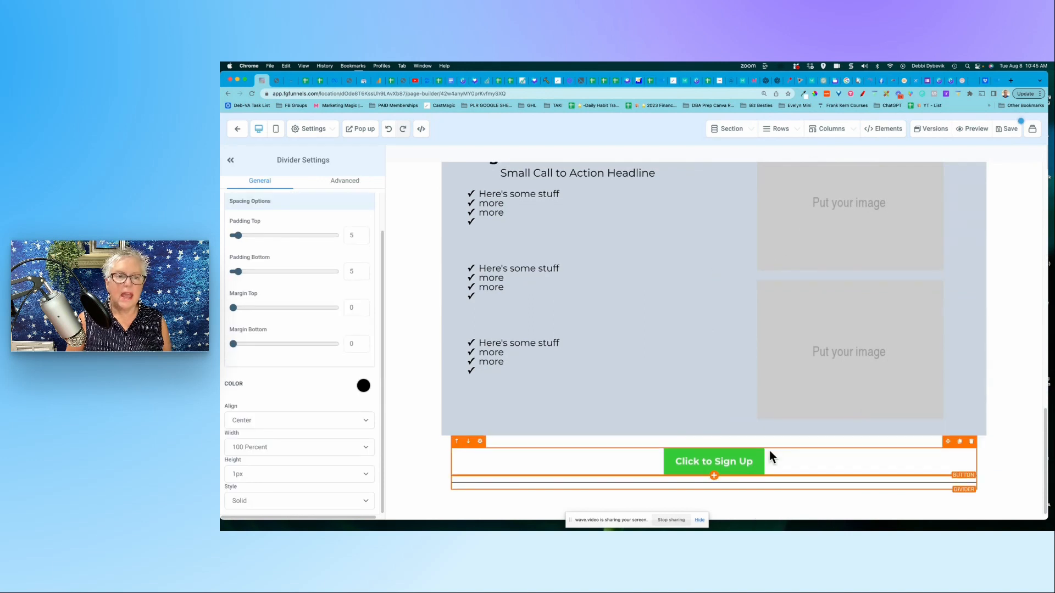
Add an empty section at the end of the page, below the divider
left_click(737, 132)
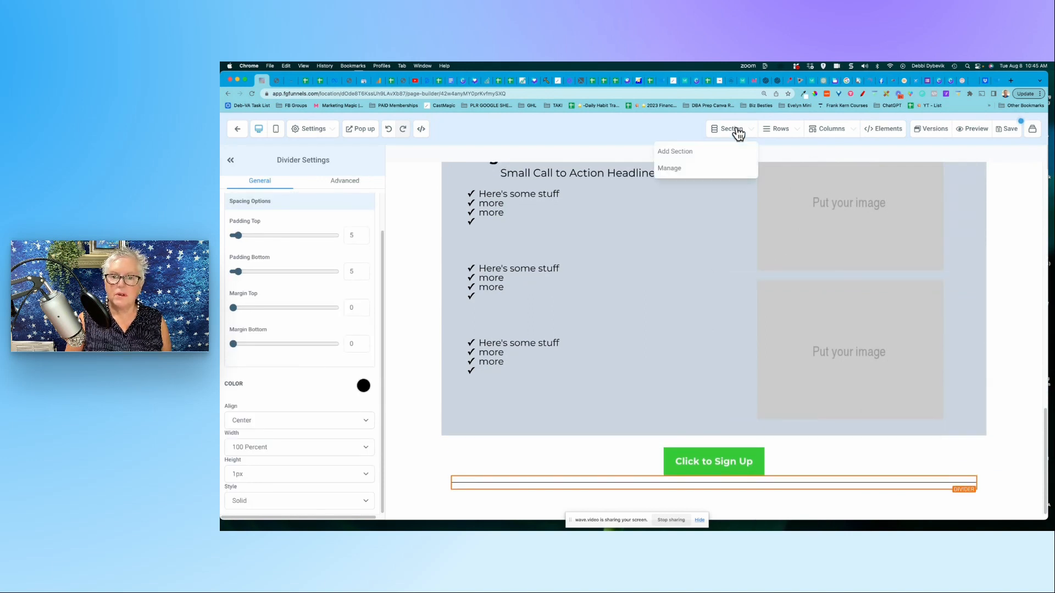
left_click(709, 155)
left_click_drag(870, 179, 735, 494)
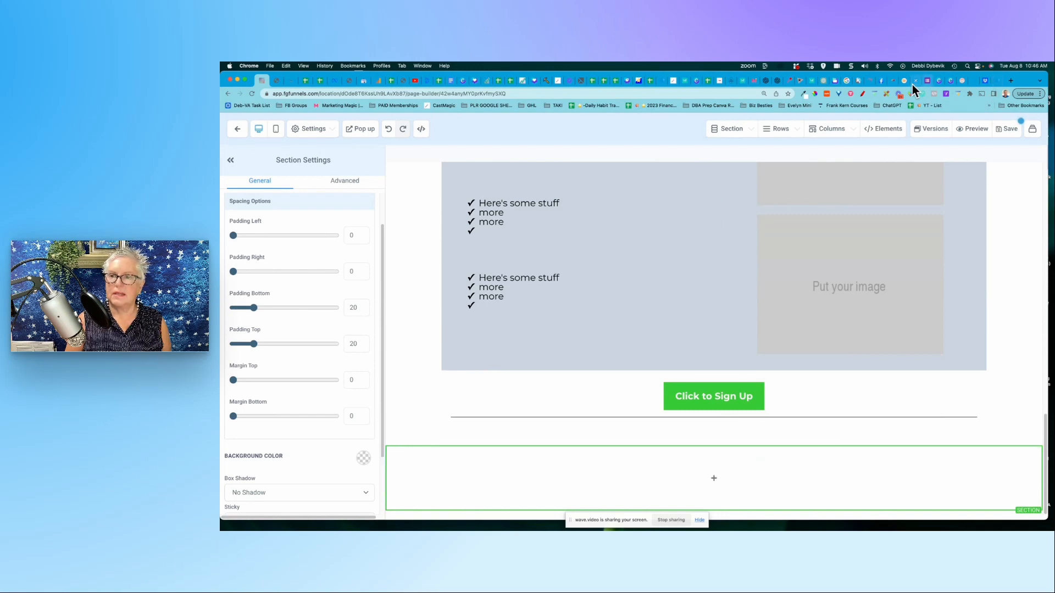
Look through the rest of the Charming Cottage page, from the reviews and photo gallery to the host and booking form, and return to the builder
left_click(961, 81)
scroll(895, 230, "down", 5)
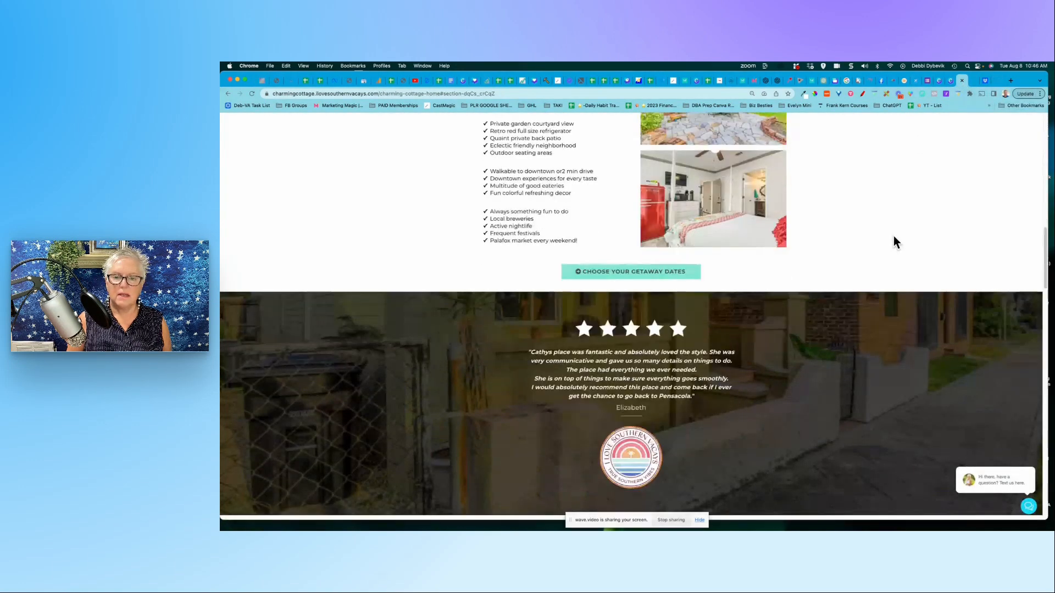
scroll(795, 245, "down", 5)
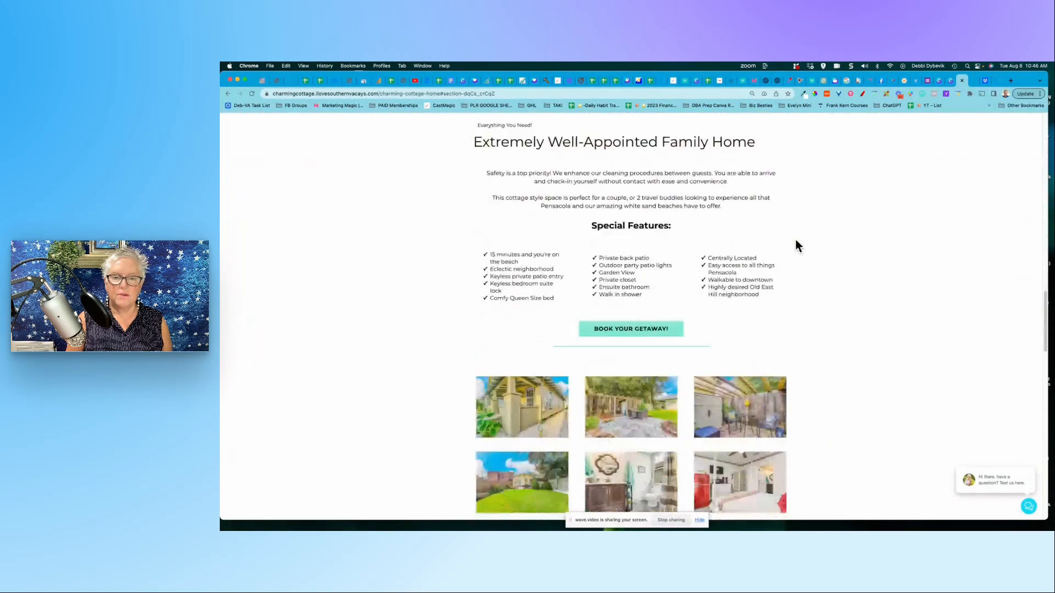
scroll(795, 240, "down", 10)
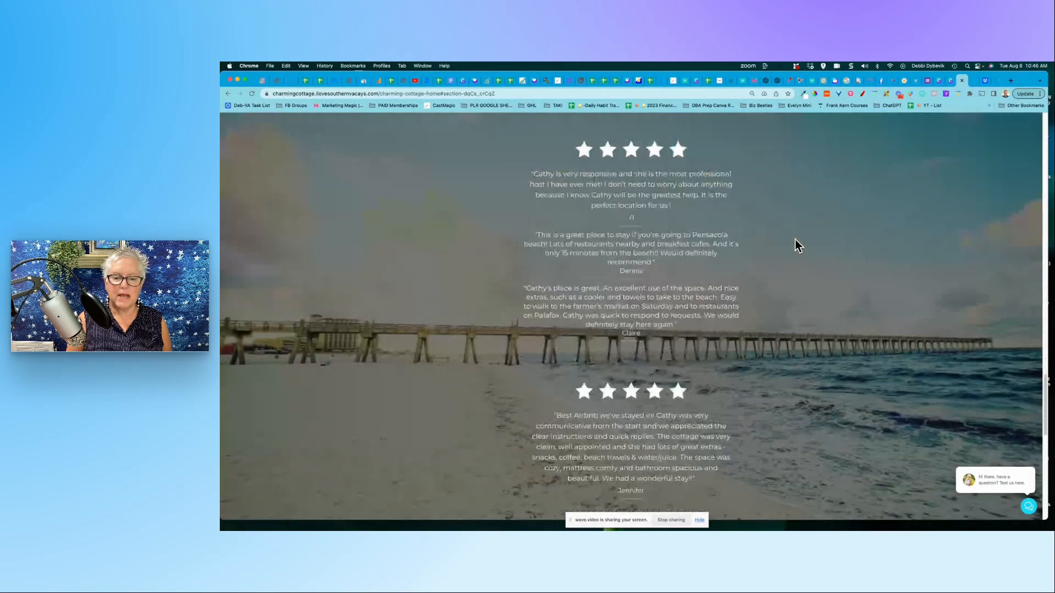
scroll(798, 245, "down", 5)
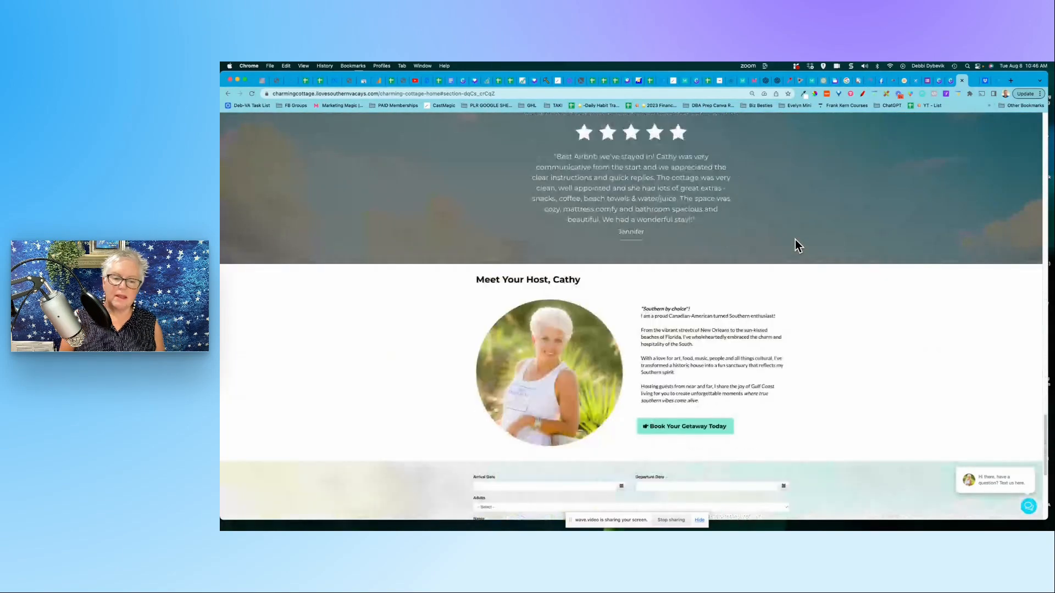
scroll(797, 245, "down", 4)
scroll(795, 245, "up", 12)
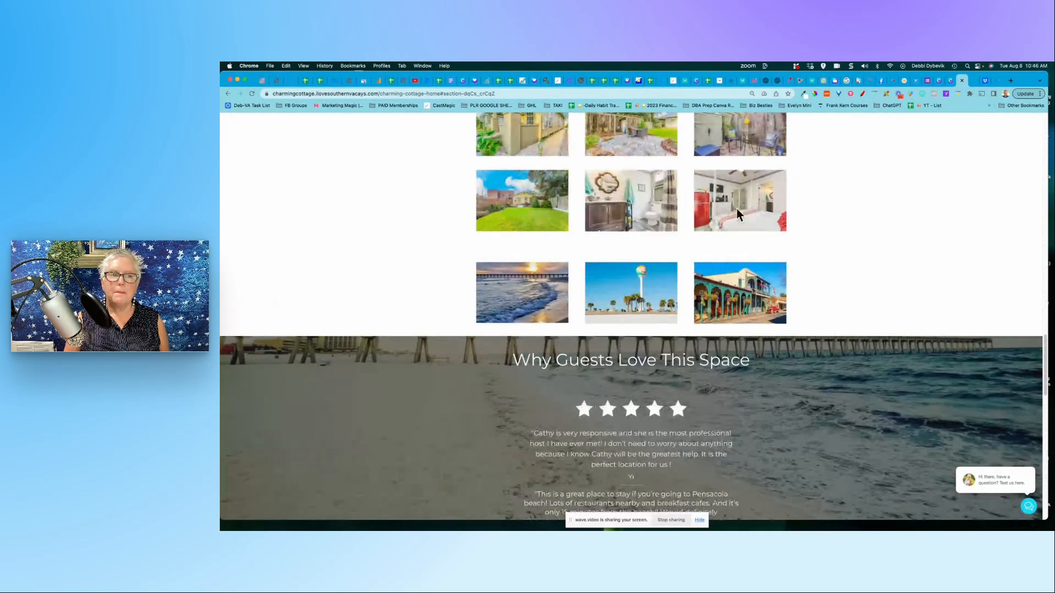
left_click(262, 85)
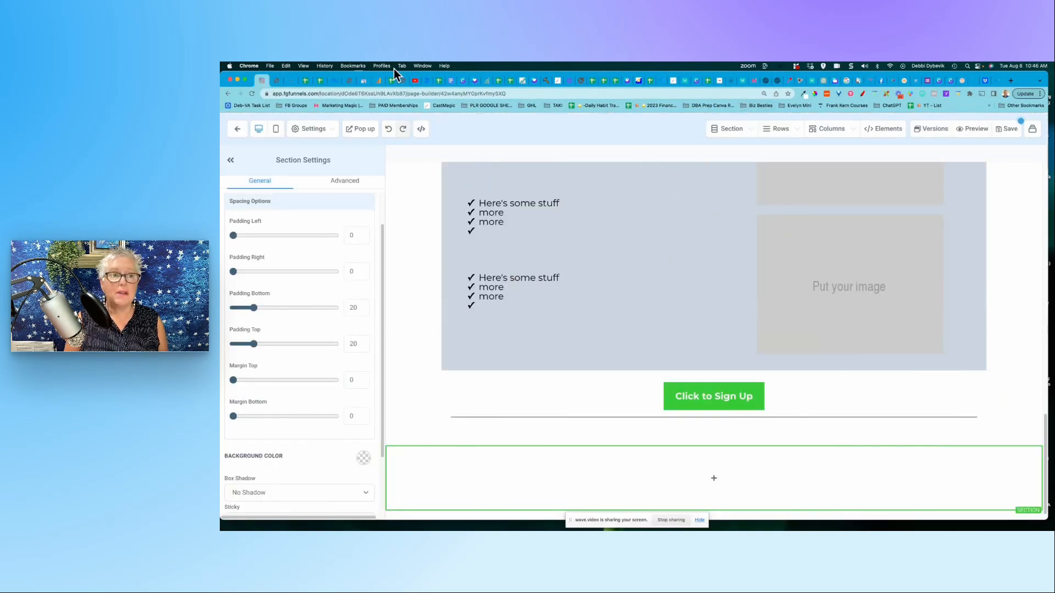
Zoom the browser out to 80% and look over the layout of the whole page
left_click(303, 66)
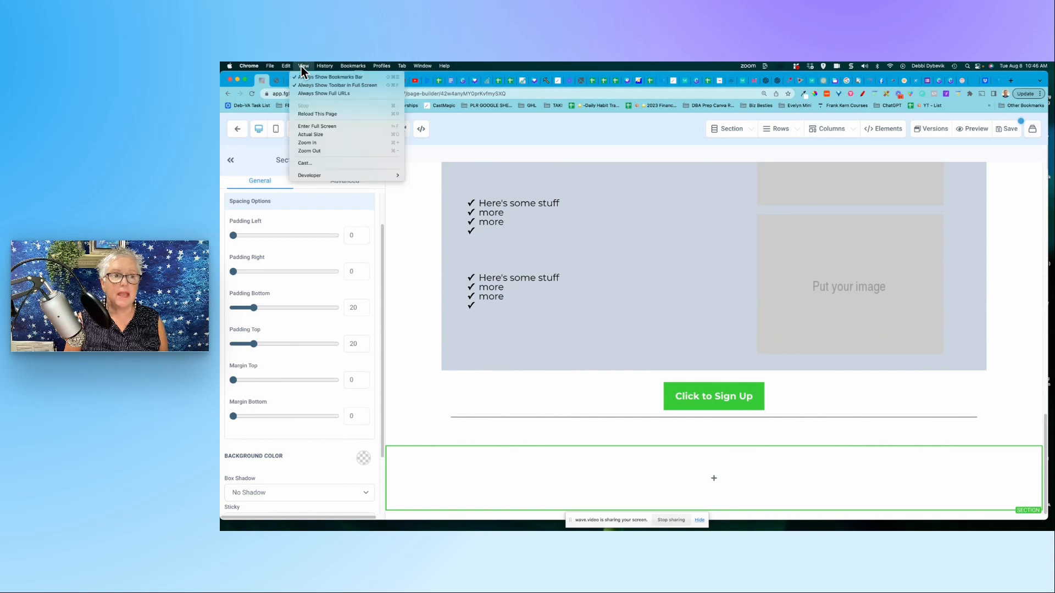
left_click(325, 151)
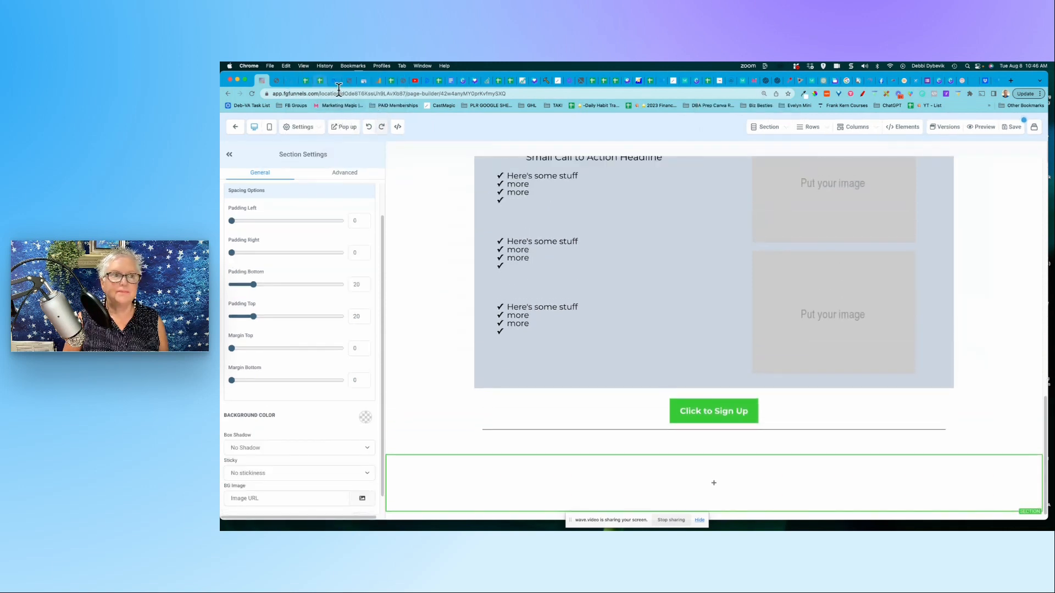
left_click(305, 67)
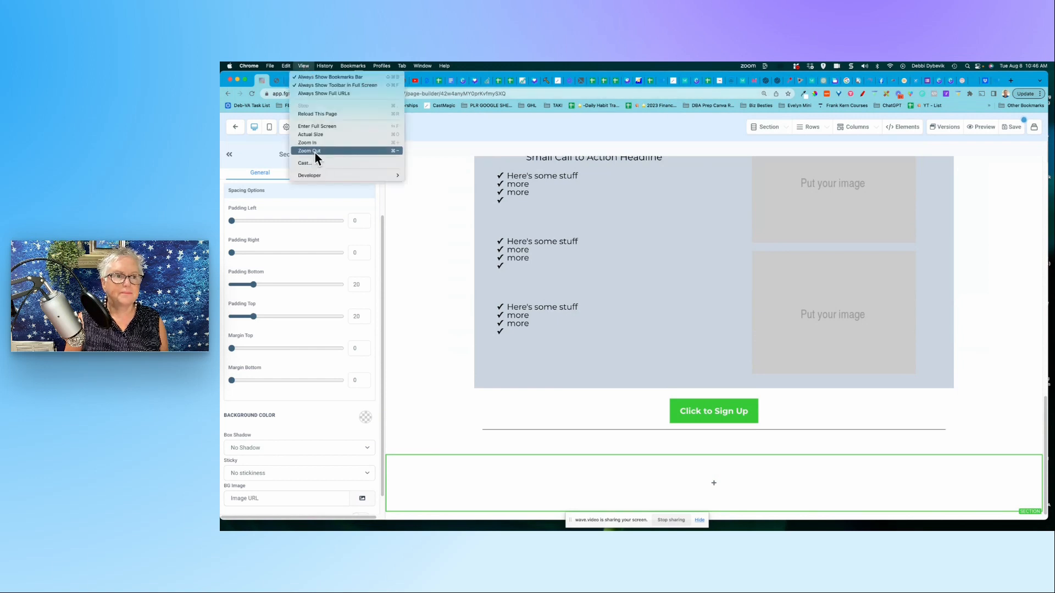
left_click(315, 152)
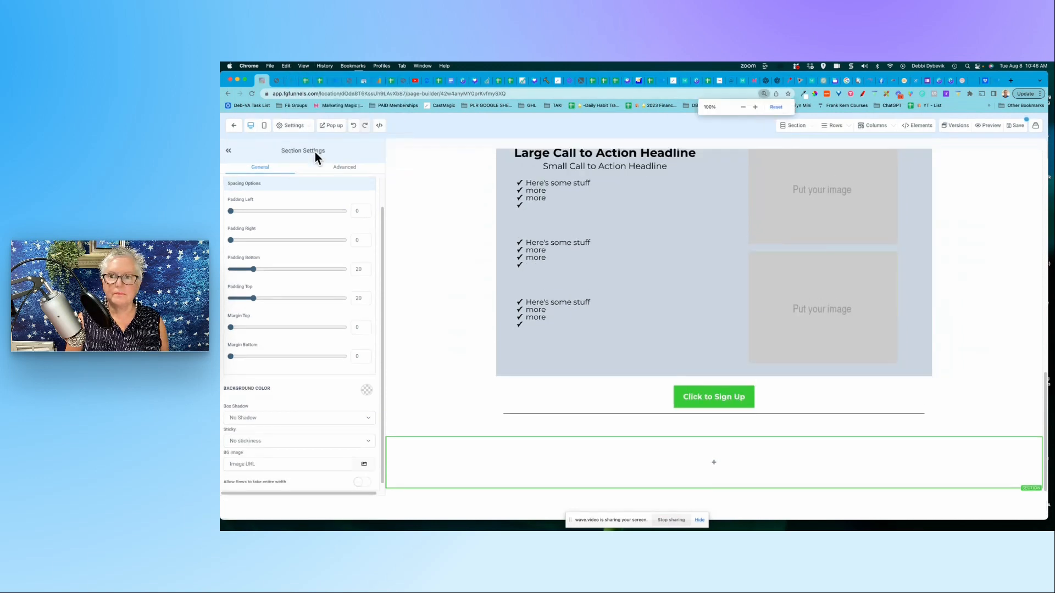
left_click(743, 107)
left_click(743, 107)
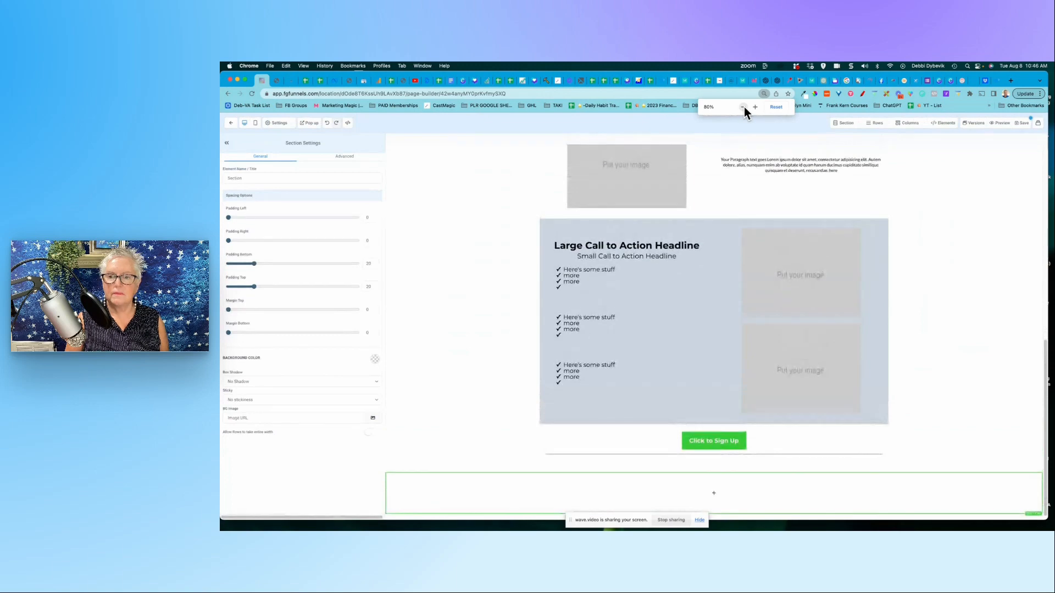
scroll(937, 350, "up", 10)
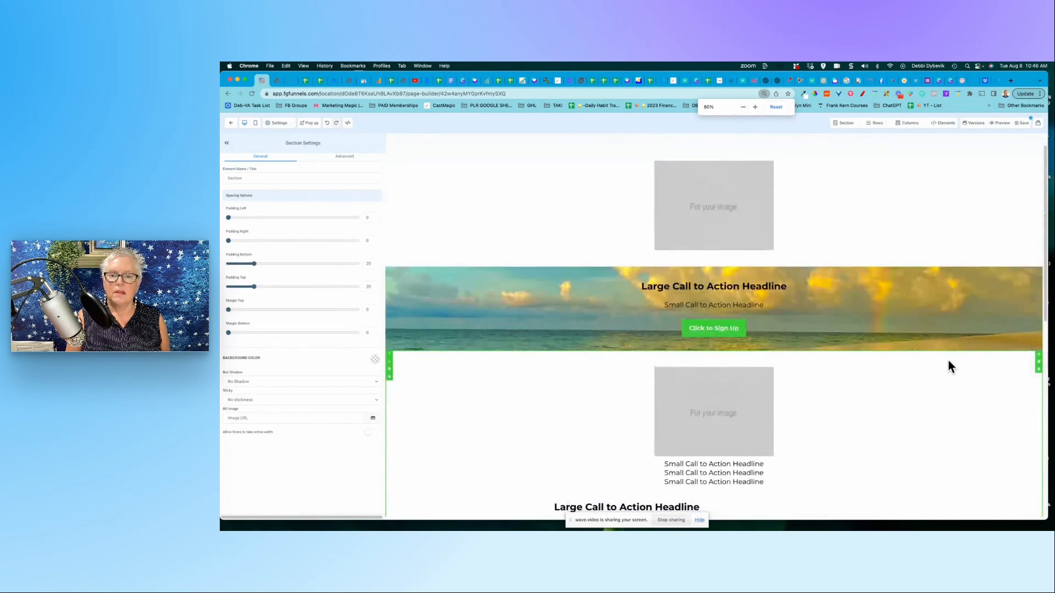
scroll(983, 390, "down", 5)
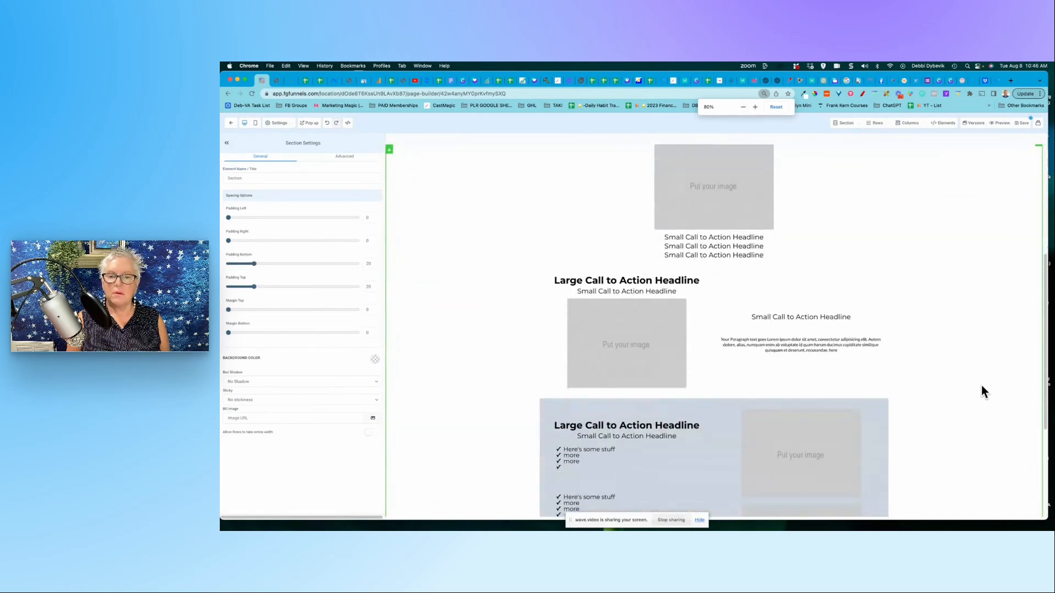
Add a one-column row to the empty section at the end of the page
scroll(982, 387, "down", 4)
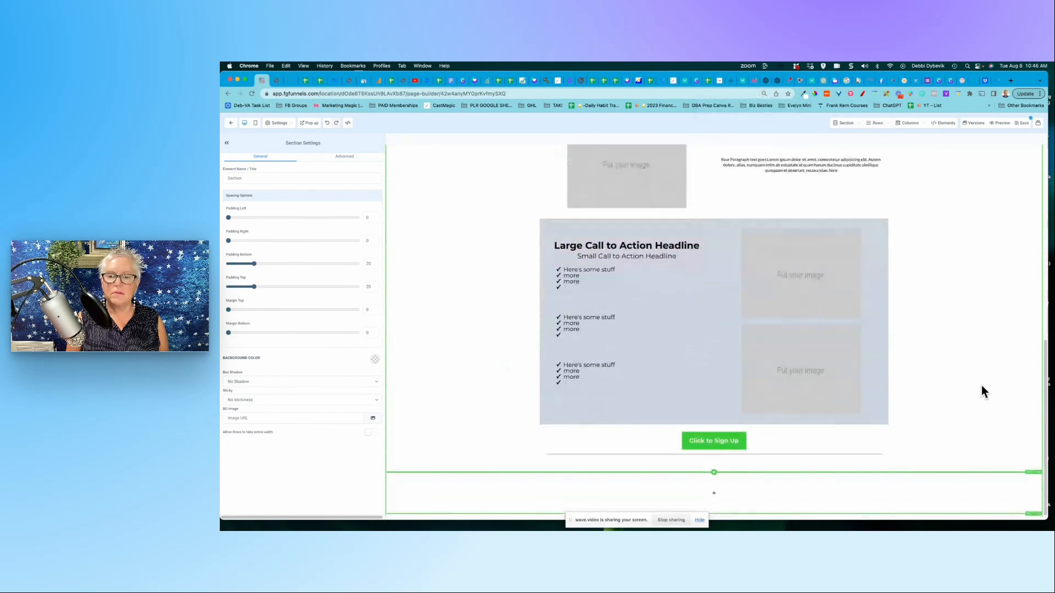
scroll(981, 386, "up", 10)
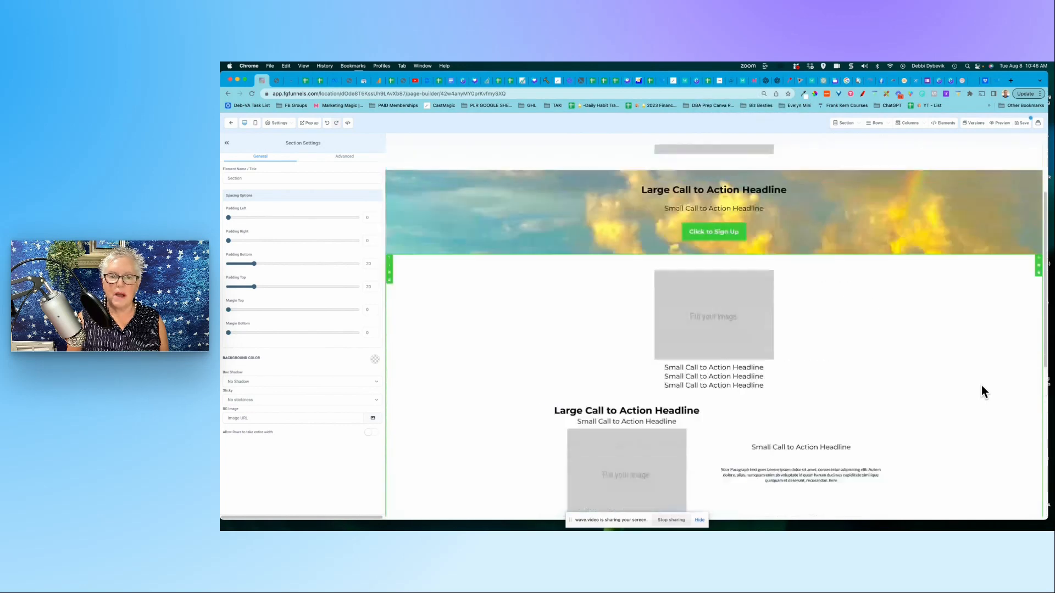
scroll(981, 386, "down", 10)
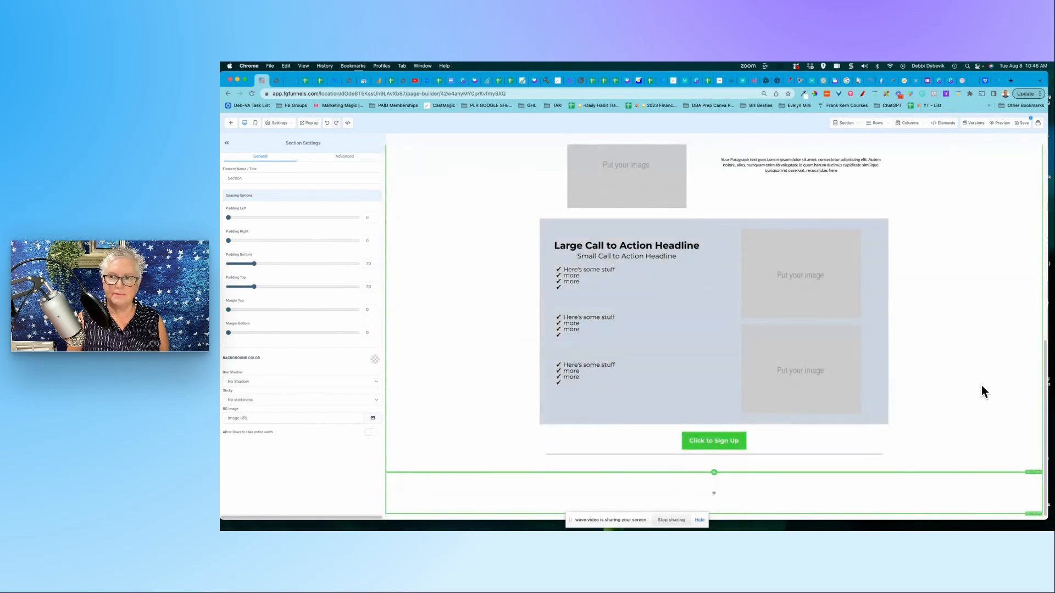
left_click(714, 494)
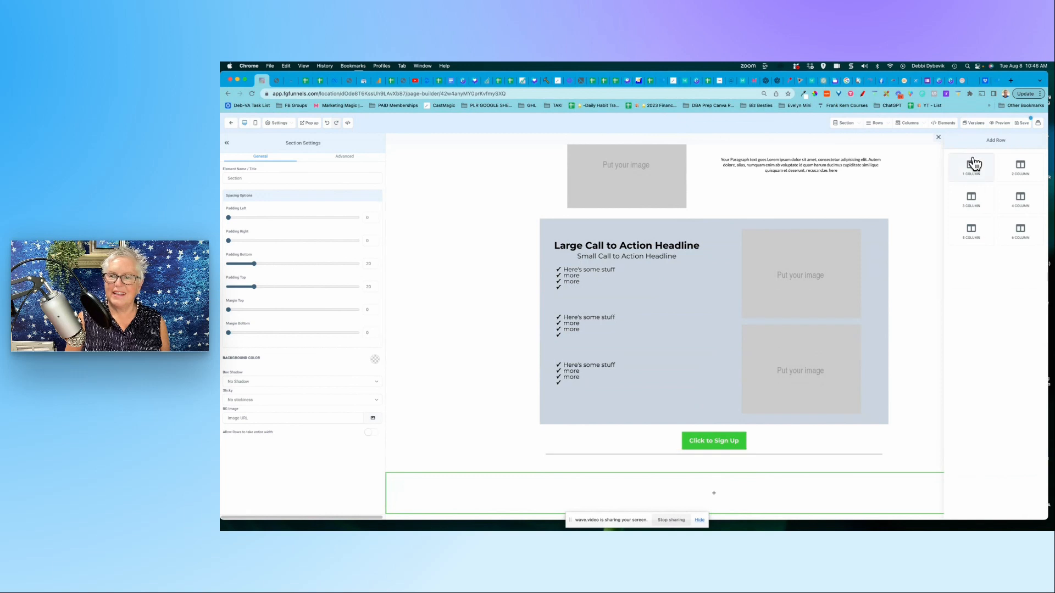
left_click(974, 163)
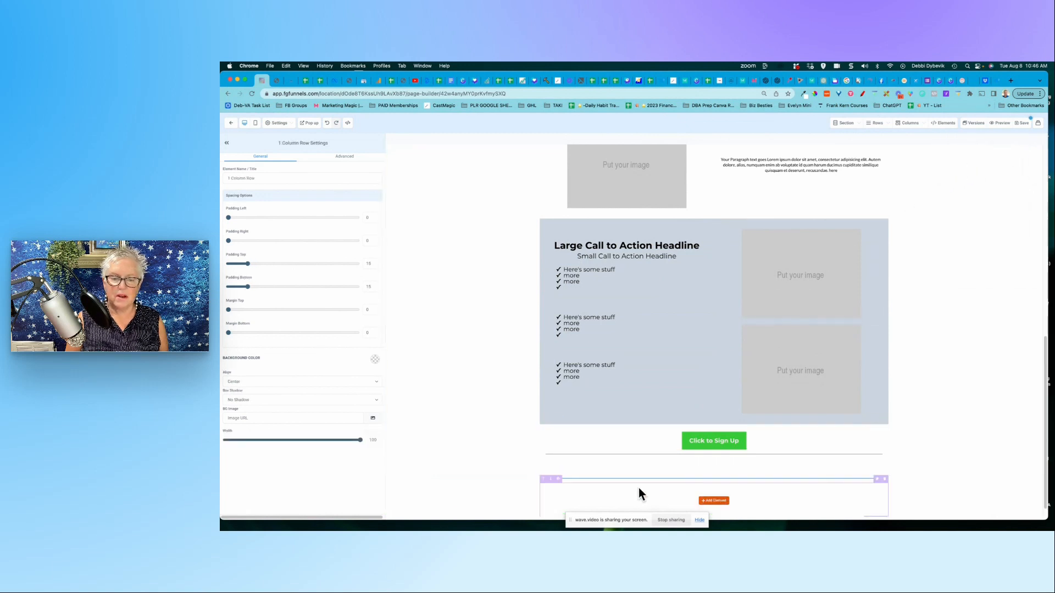
Rename the last section of the page as "bottom Section"
left_click(490, 478)
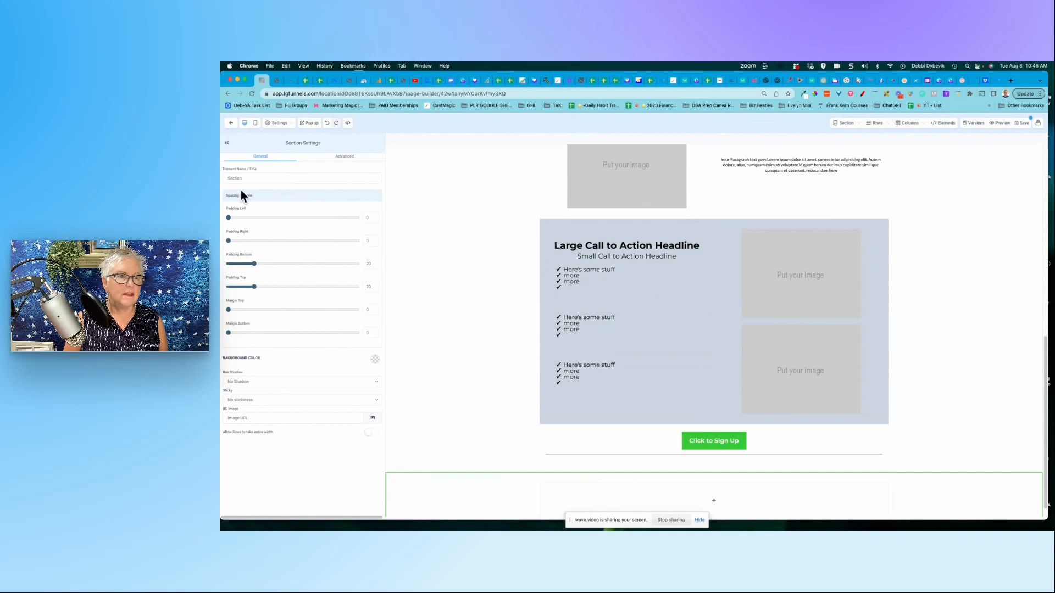
left_click(227, 179)
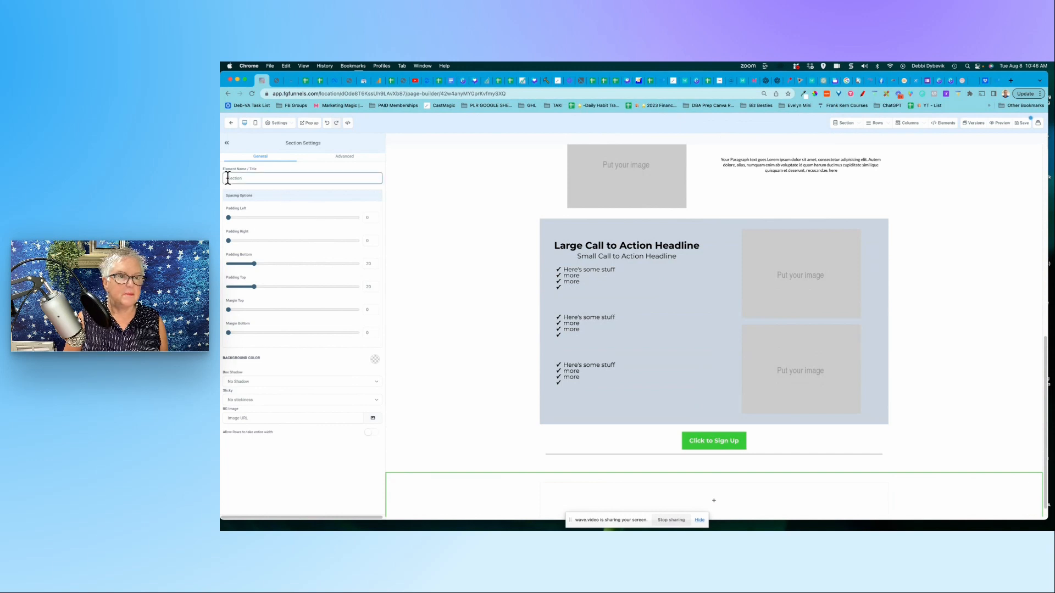
left_click(303, 66)
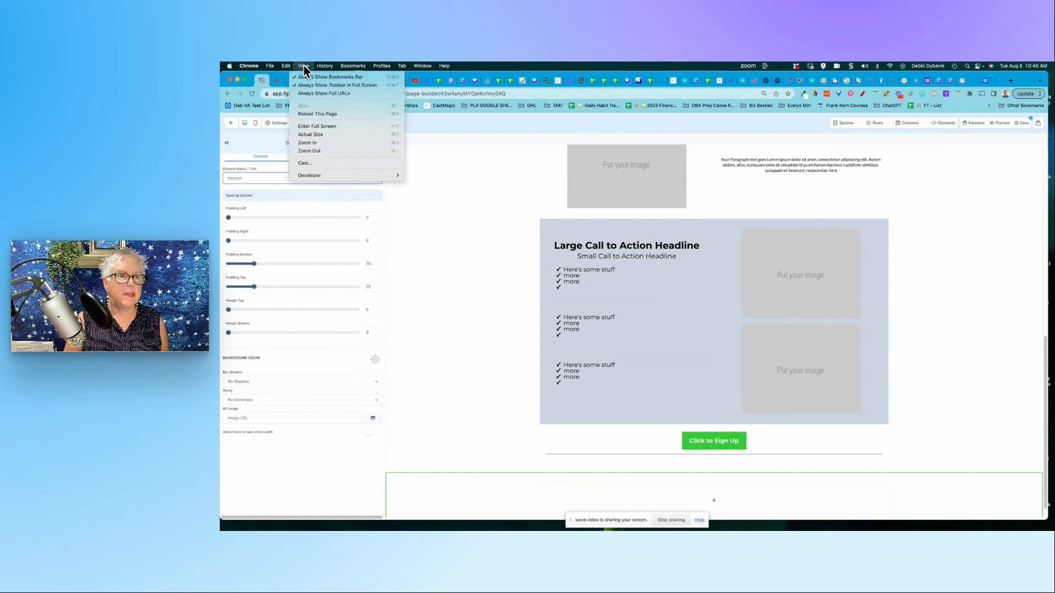
left_click(318, 144)
left_click(755, 107)
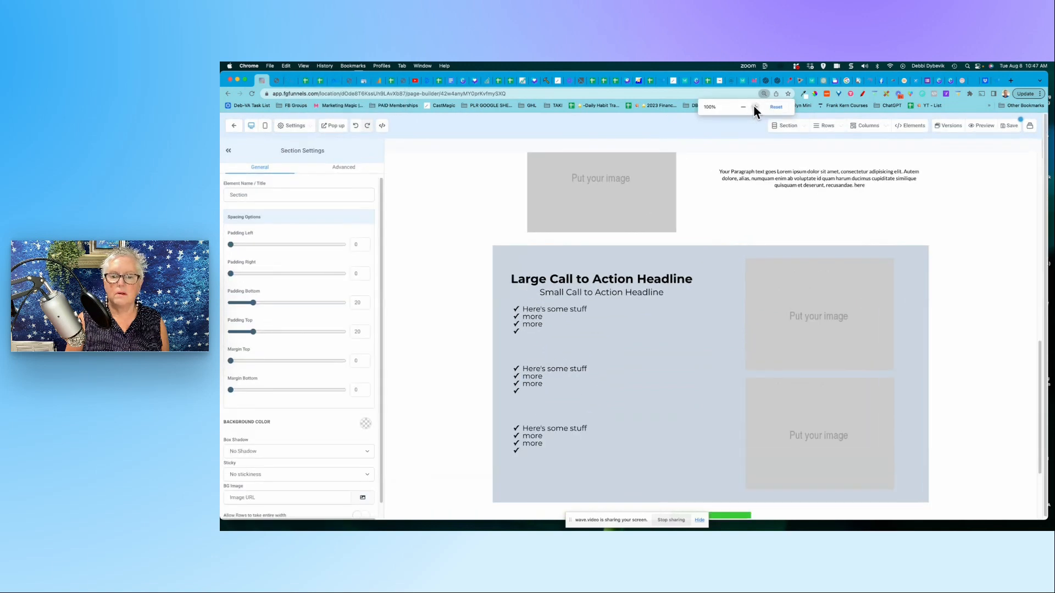
left_click(754, 107)
scroll(427, 301, "down", 3)
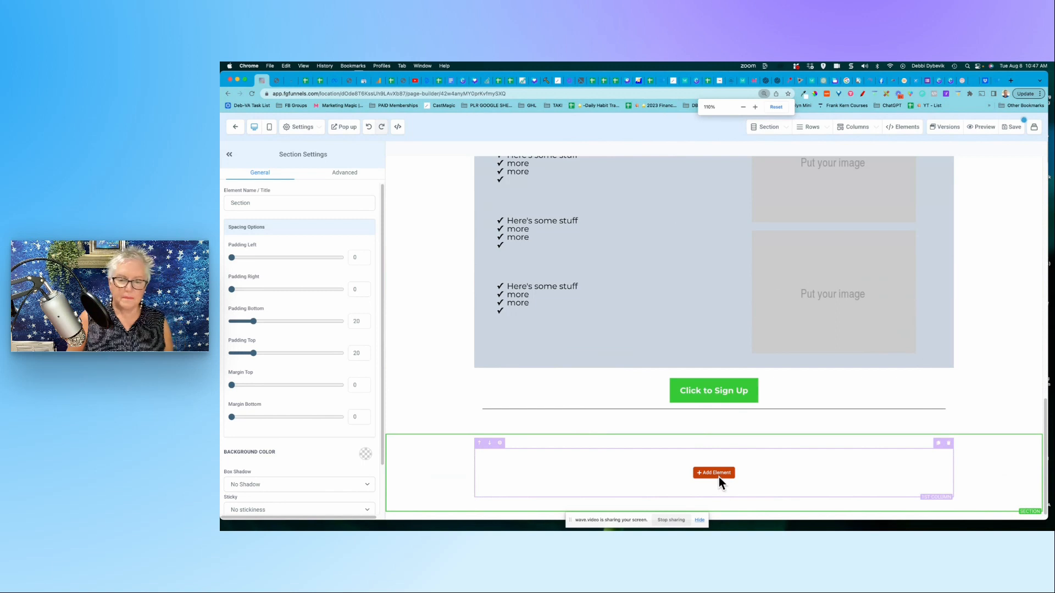
left_click(229, 204)
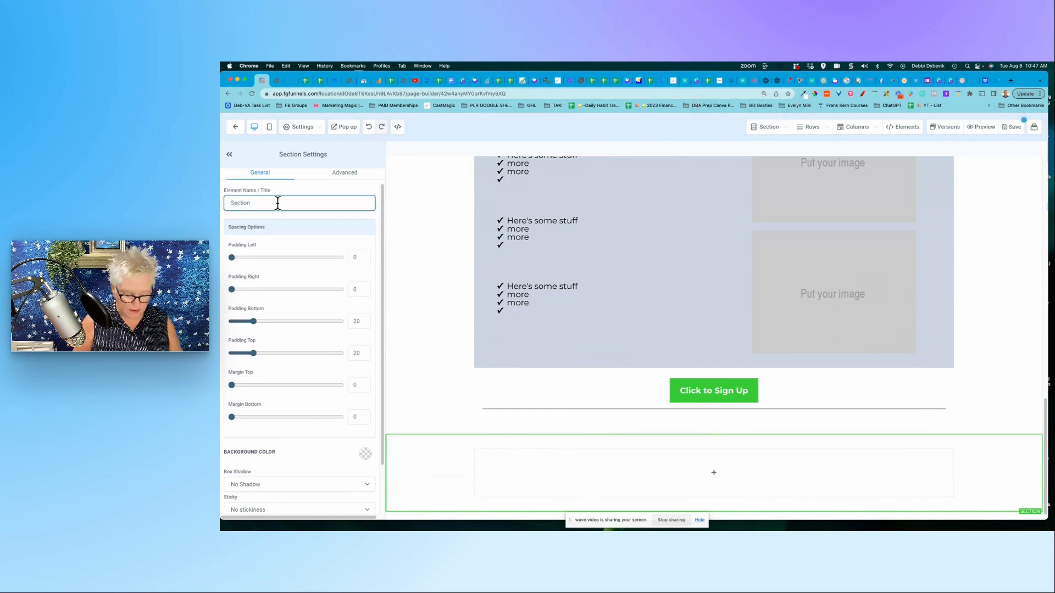
type("bottom")
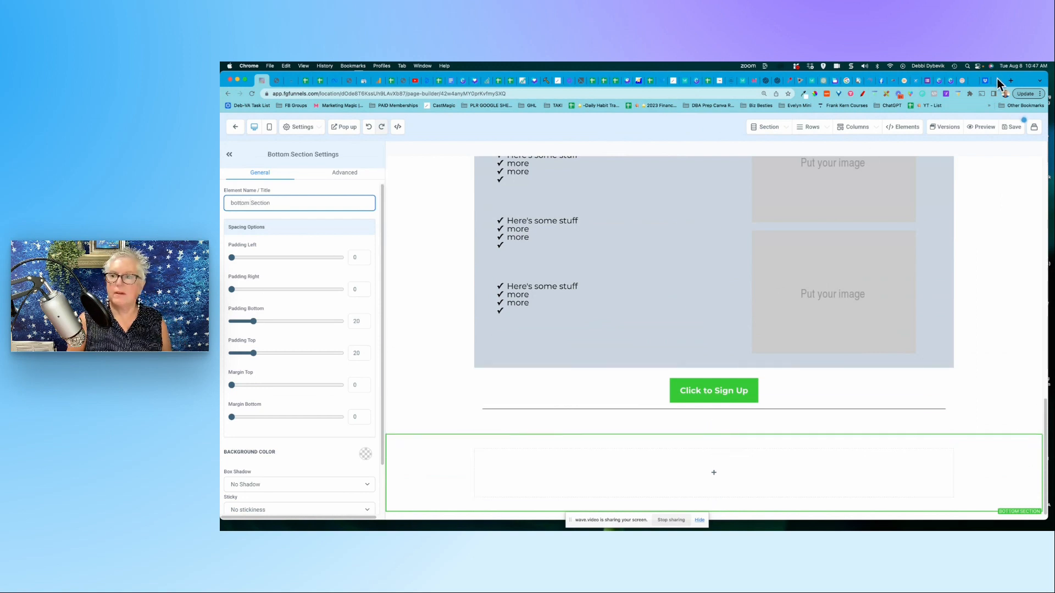
Check the closing section of the Charming Cottage page and extend the section's name to "bottom Section Enjoy Pensacola"
left_click(962, 81)
scroll(911, 220, "down", 10)
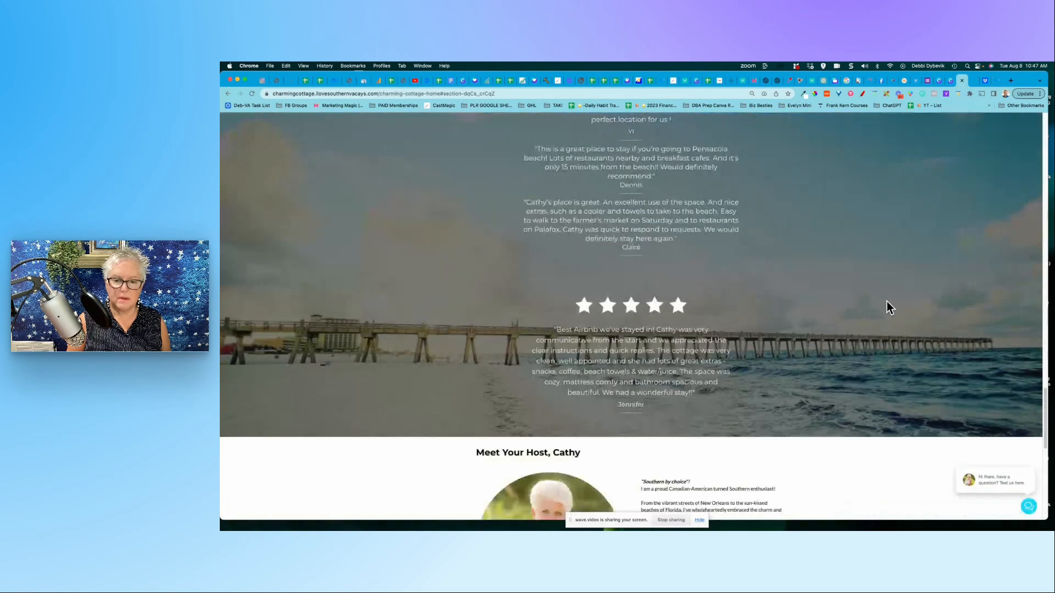
scroll(887, 301, "down", 1)
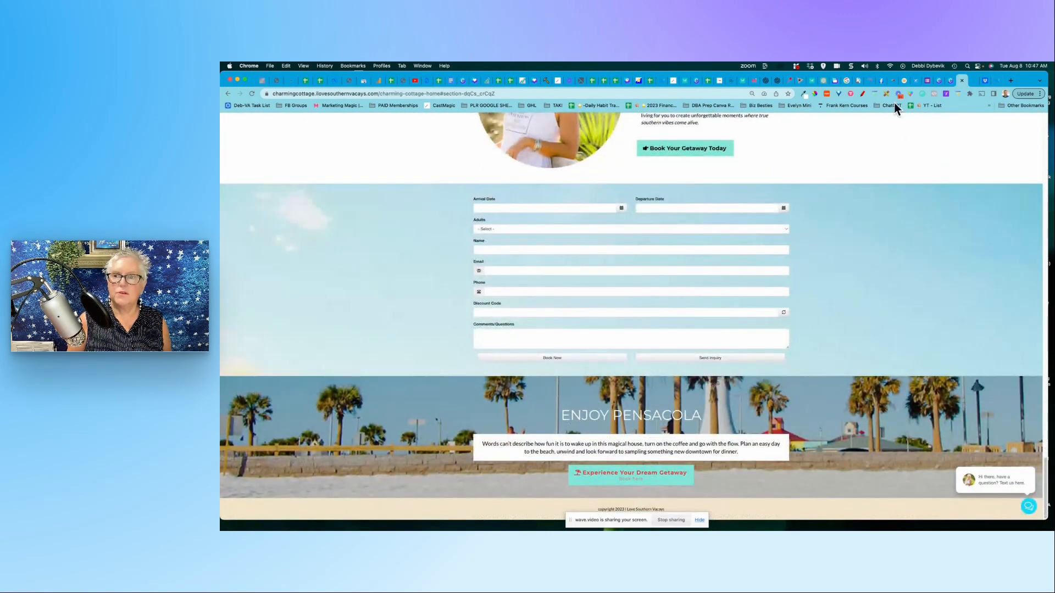
left_click(264, 86)
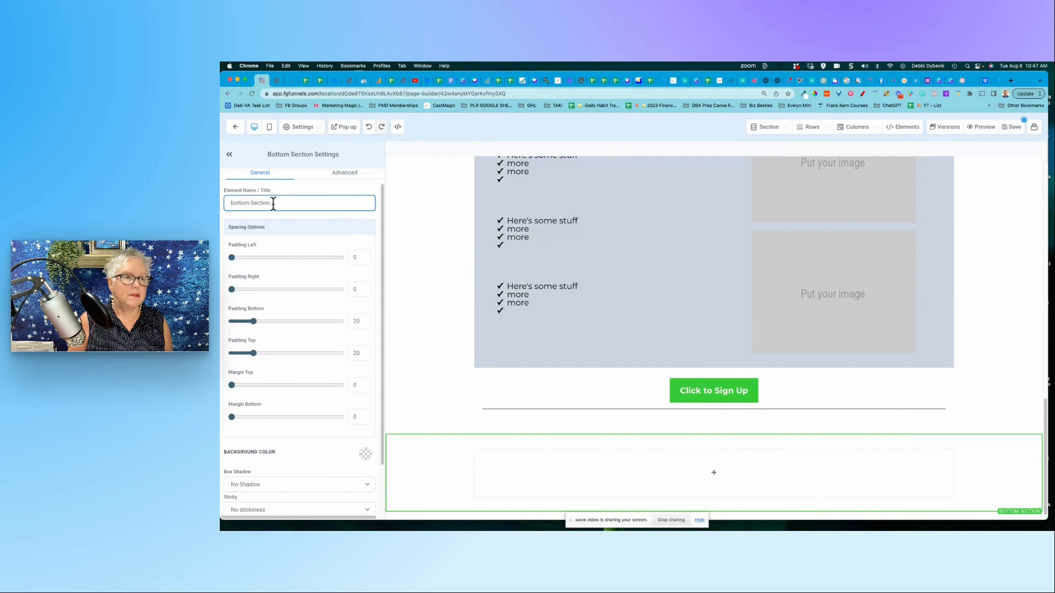
type("Enj")
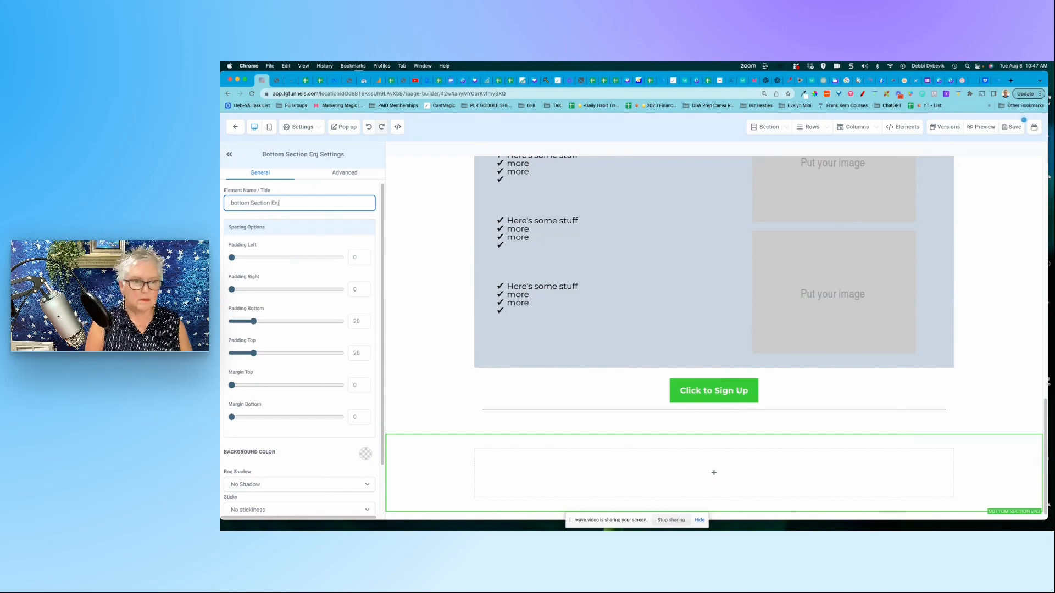
type("oy Pensacola")
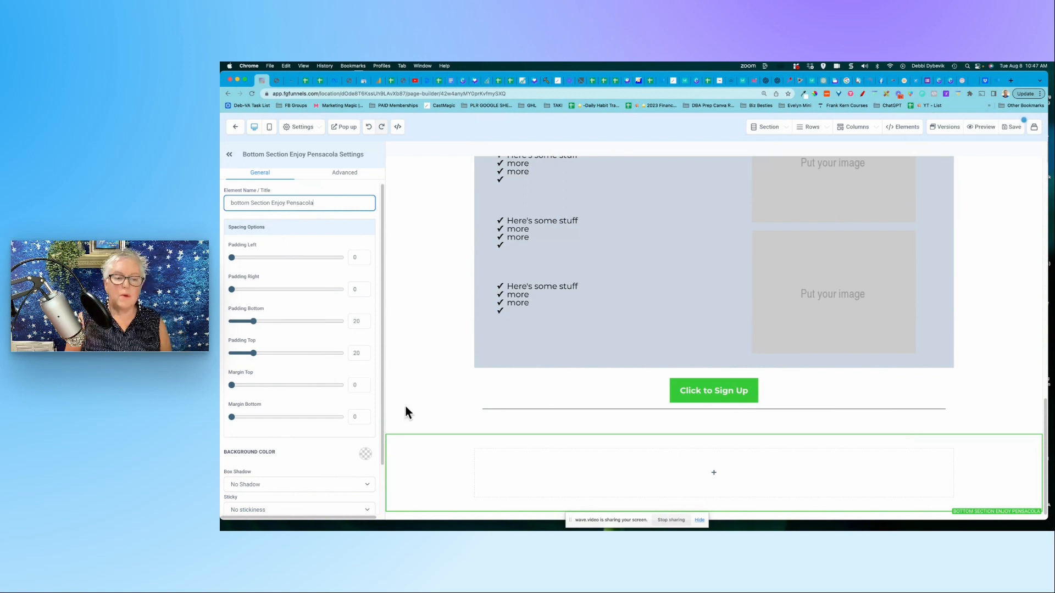
left_click(443, 476)
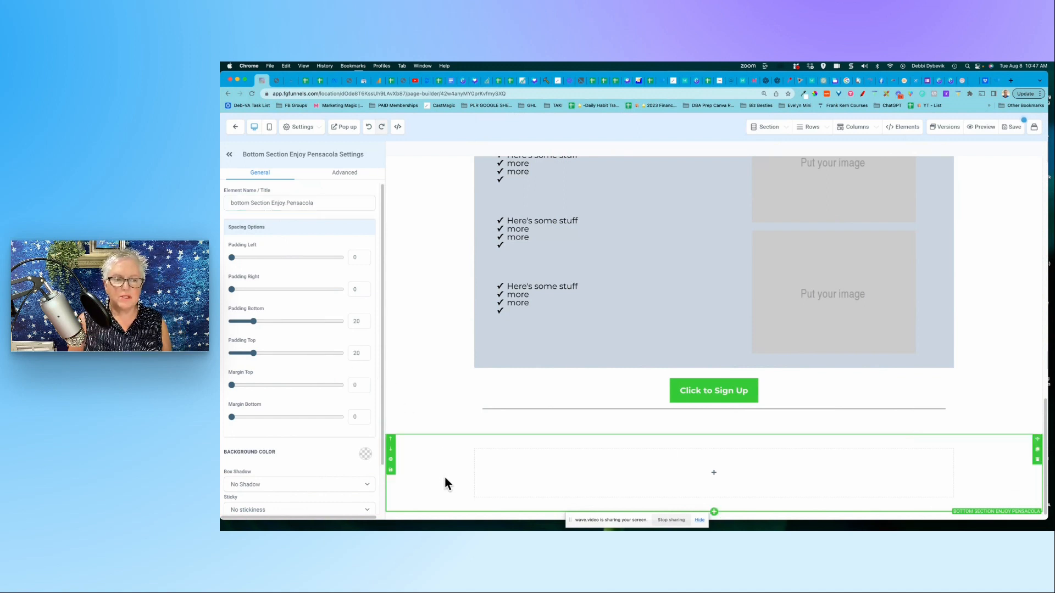
Add a headline with a sub-headline beneath it to the one-column row of the Enjoy Pensacola section
left_click(714, 472)
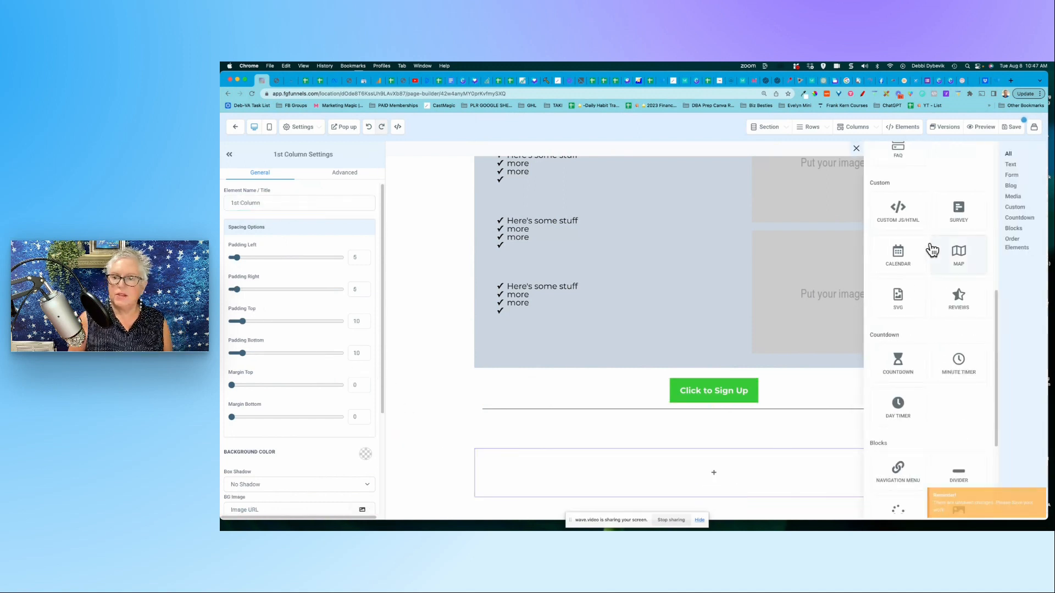
scroll(839, 369, "up", 5)
scroll(954, 363, "up", 6)
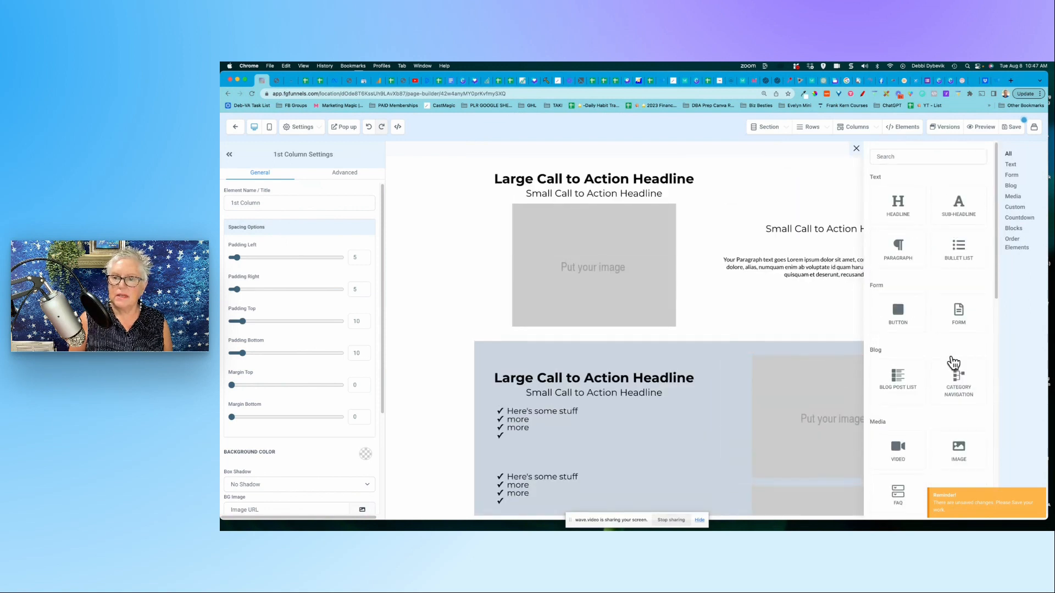
left_click(900, 206)
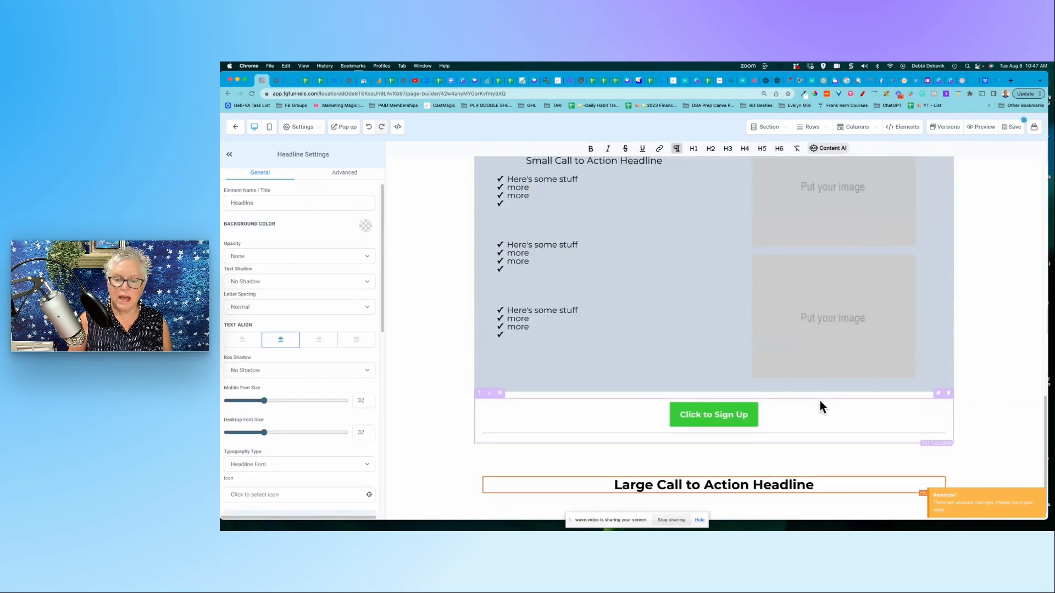
left_click(713, 494)
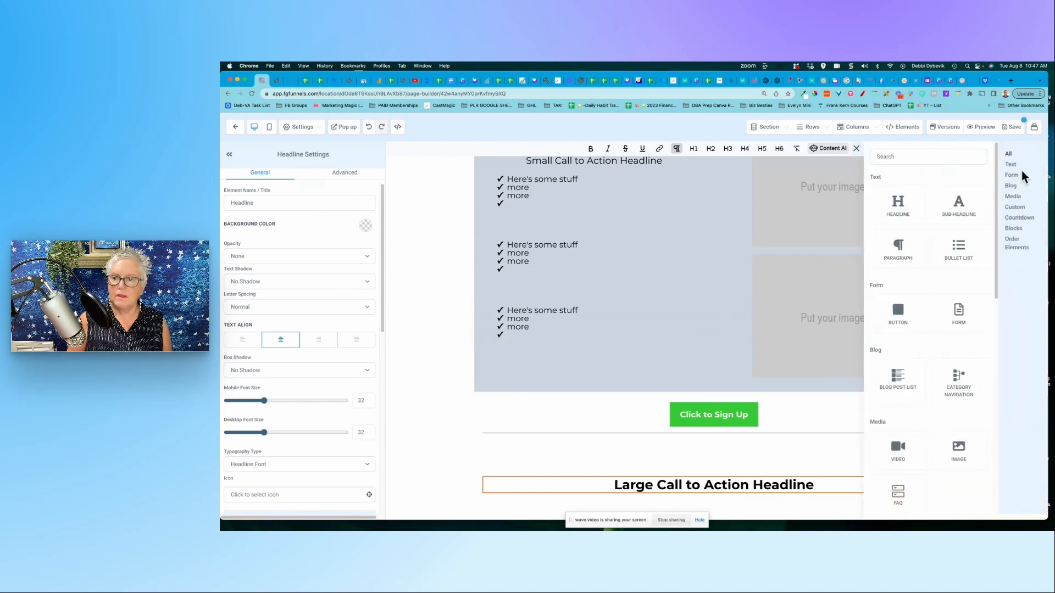
left_click(963, 209)
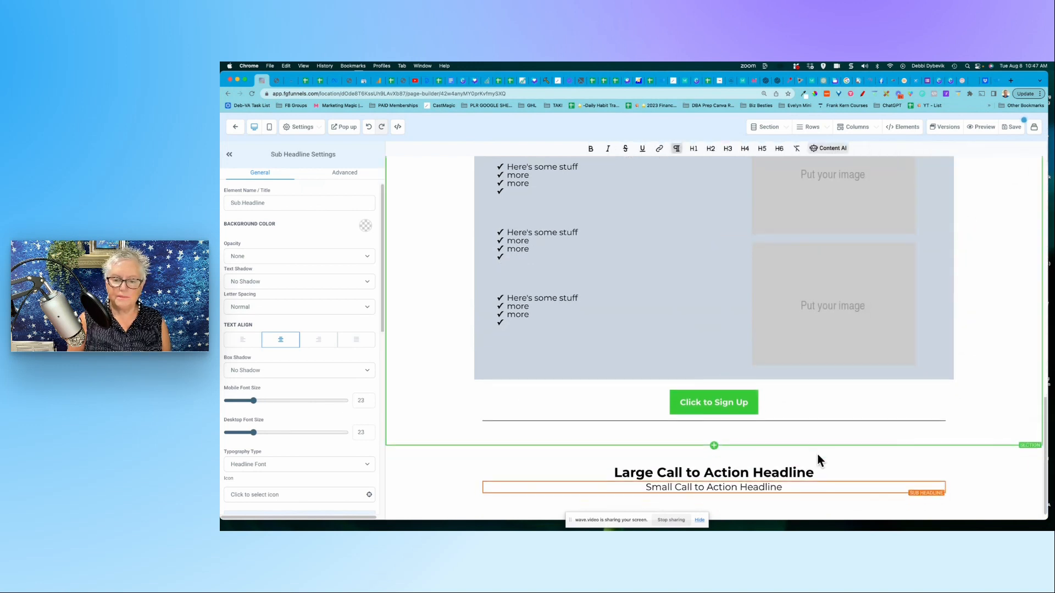
Set the Enjoy Pensacola section's background image to "pcola beach dunes.jpeg" from the media library
left_click(456, 460)
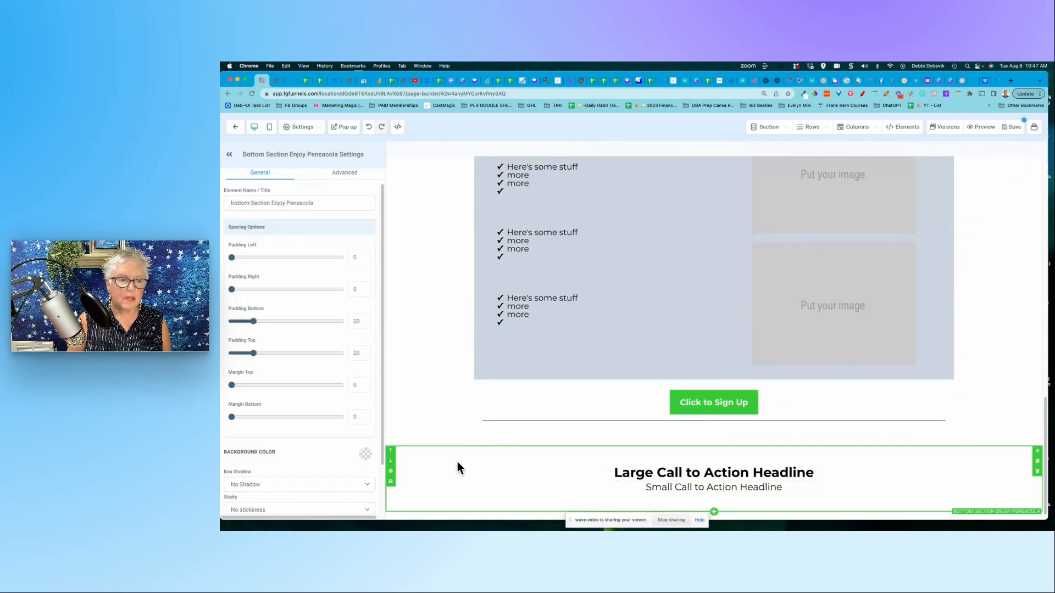
left_click(366, 455)
scroll(318, 418, "down", 3)
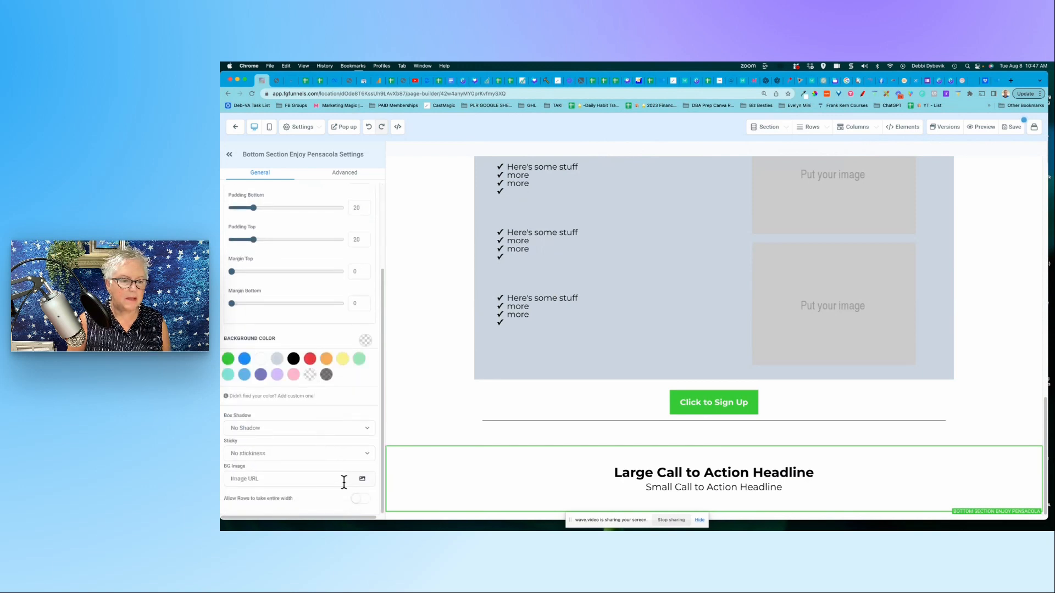
left_click(362, 480)
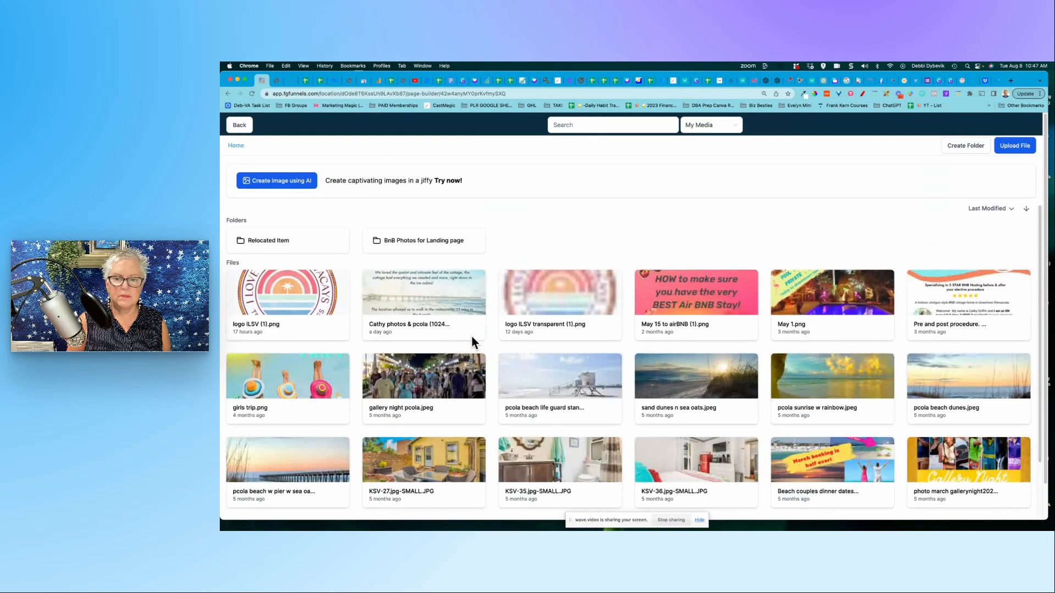
left_click(970, 373)
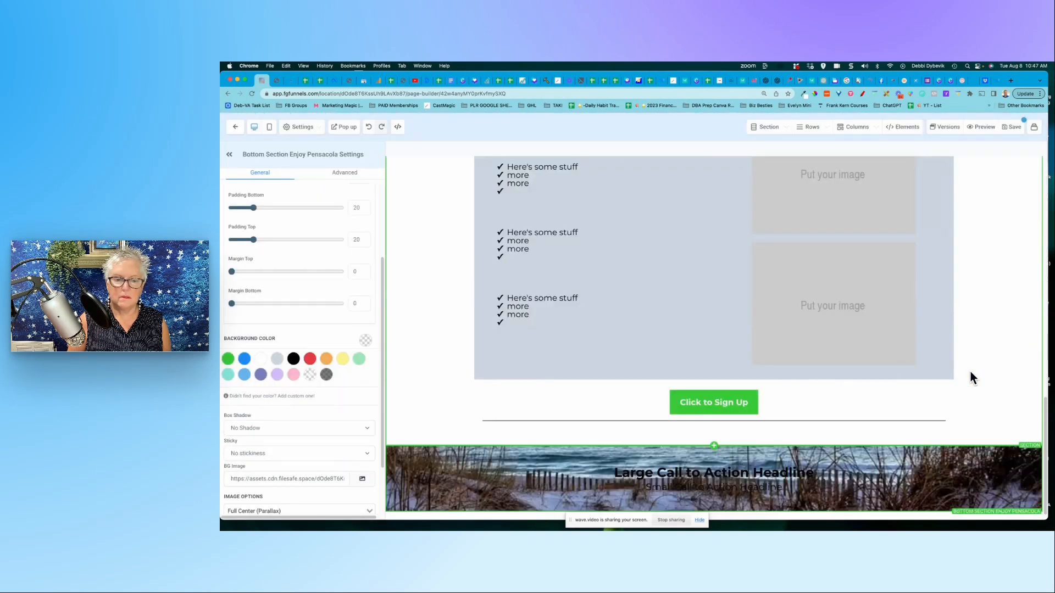
Set both the text color and the bold text color of the Enjoy Pensacola section's headline to white
left_click(615, 473)
scroll(358, 325, "up", 5)
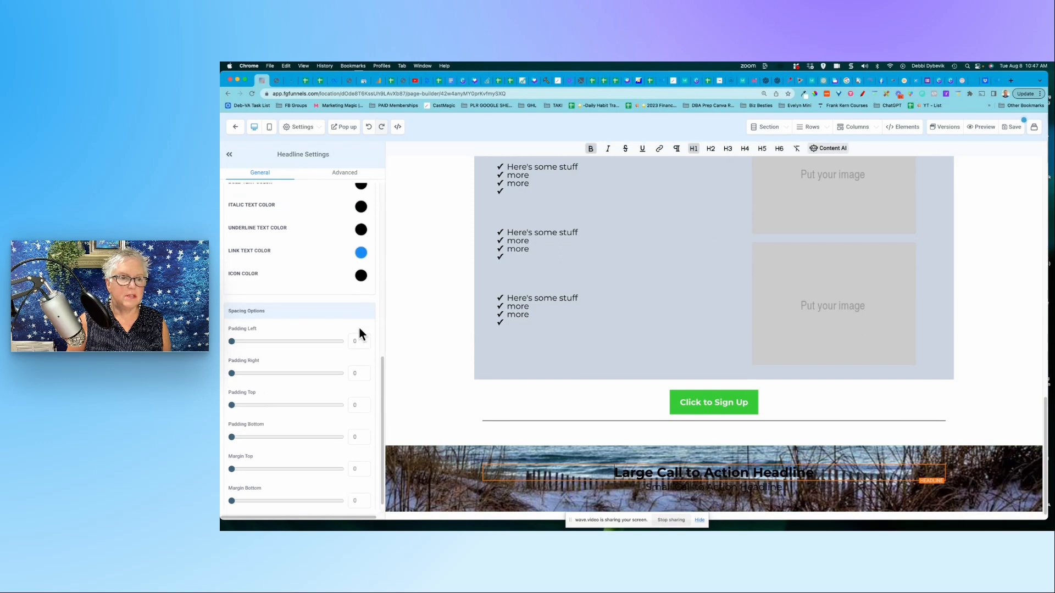
left_click(360, 392)
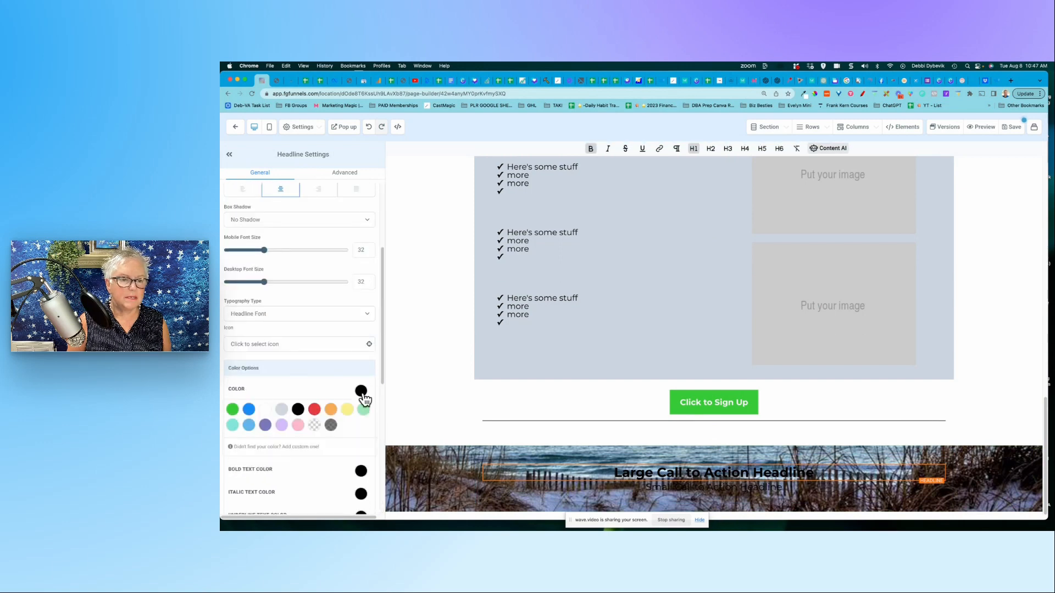
left_click(266, 412)
scroll(383, 428, "down", 2)
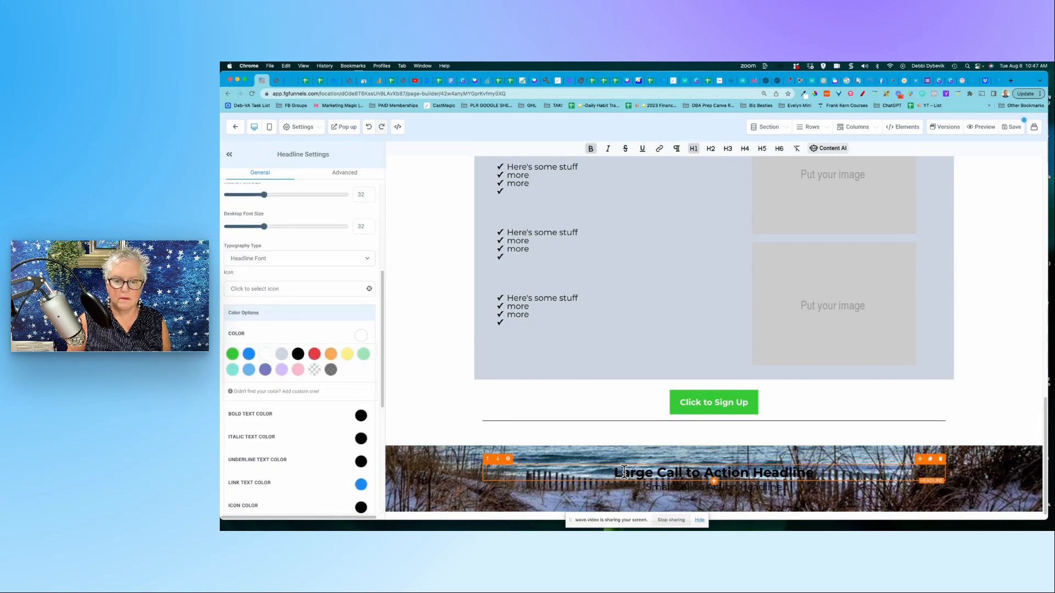
left_click(361, 416)
left_click(264, 435)
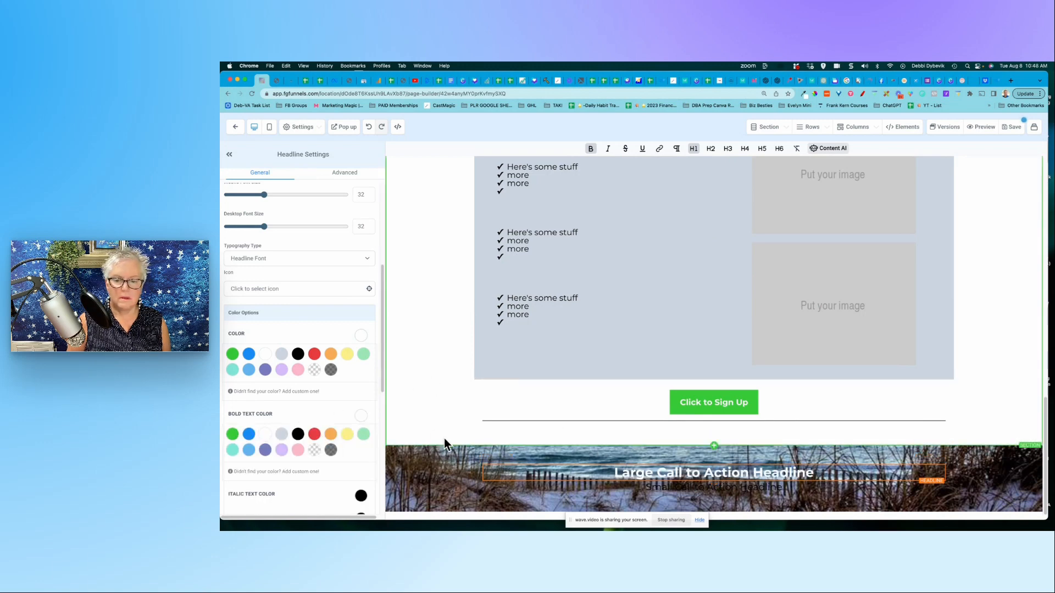
Set both the text color and the bold text color of the Enjoy Pensacola section's sub-headline to white
left_click(653, 488)
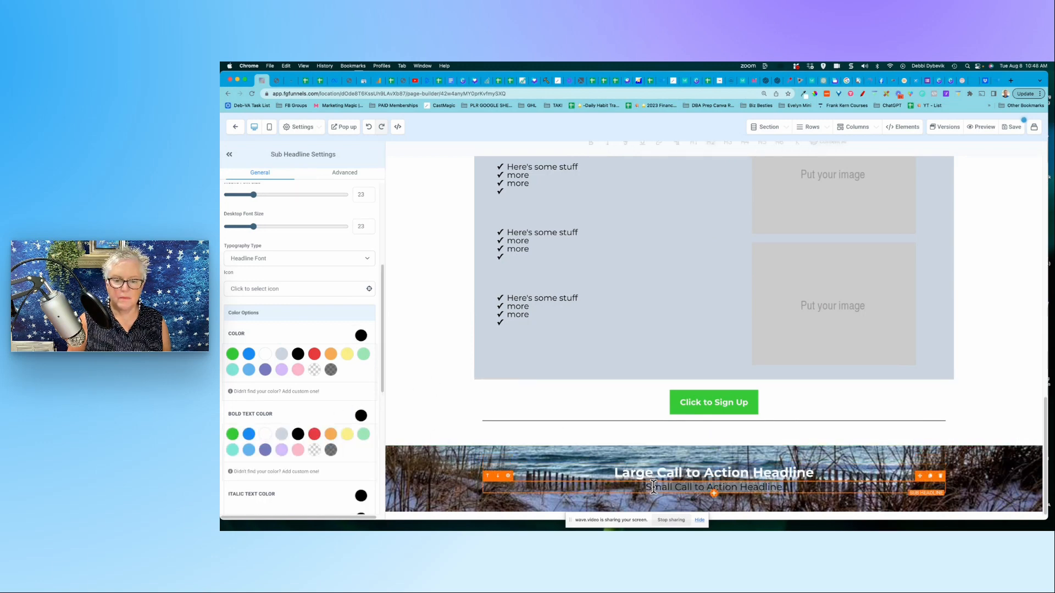
left_click(265, 435)
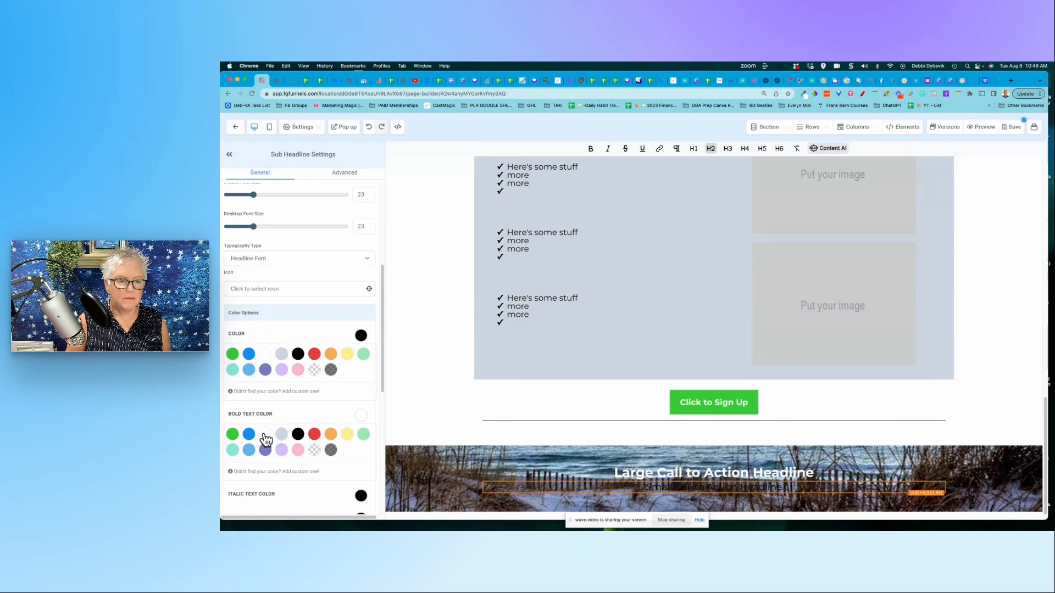
scroll(267, 439, "down", 3)
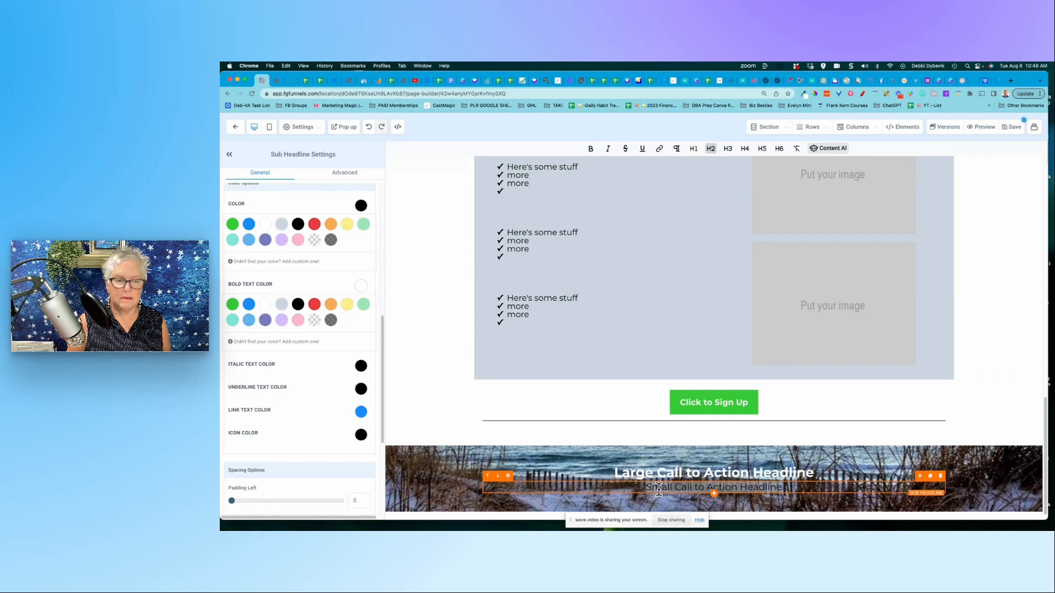
scroll(304, 295, "up", 1)
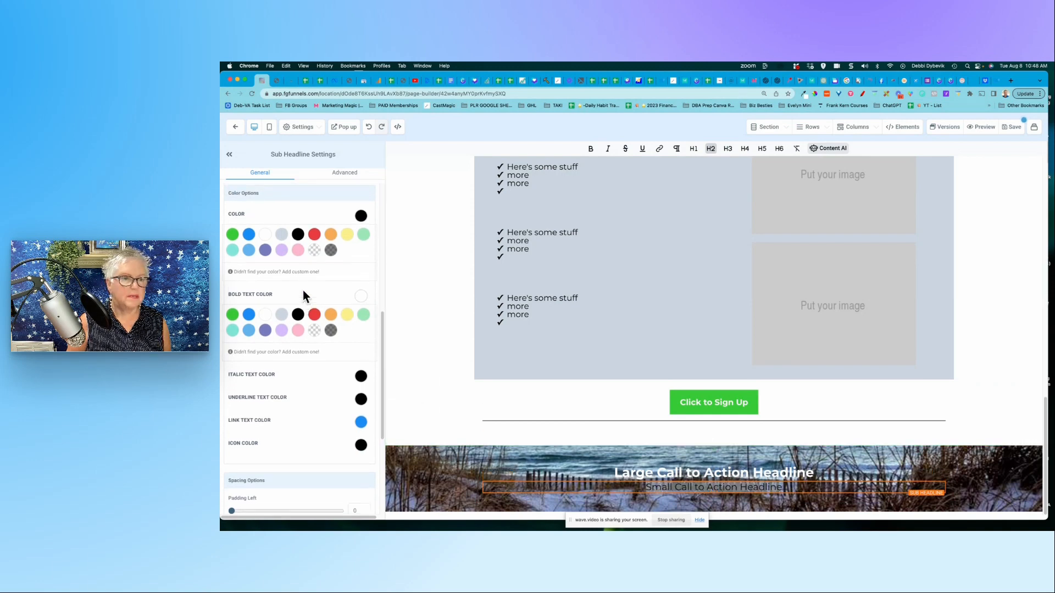
left_click(266, 234)
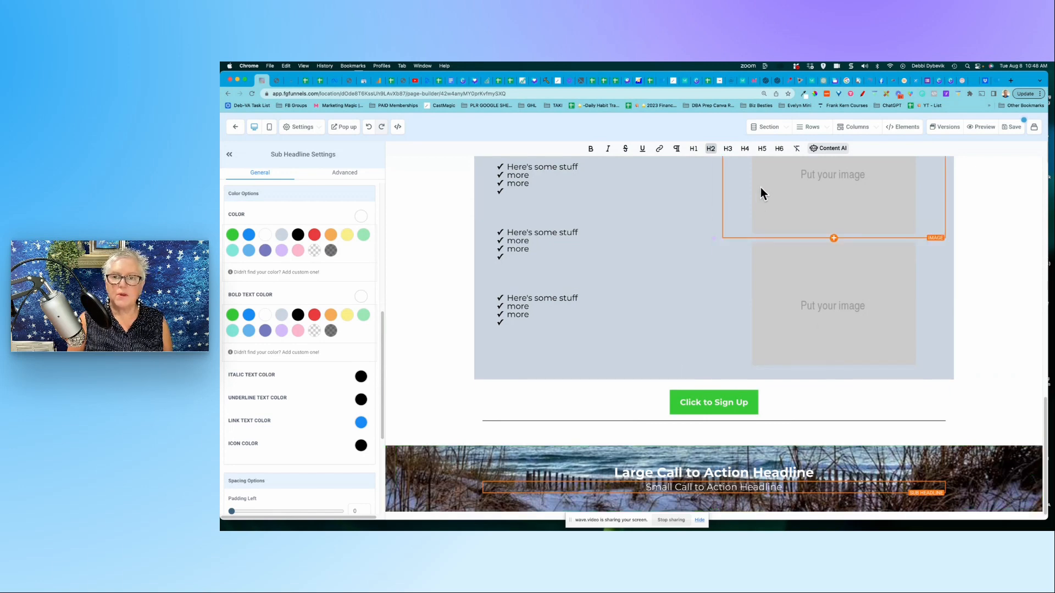
Add the saved "CG-FOOTER Section" layout to the page and place it below the Enjoy Pensacola section
left_click(785, 130)
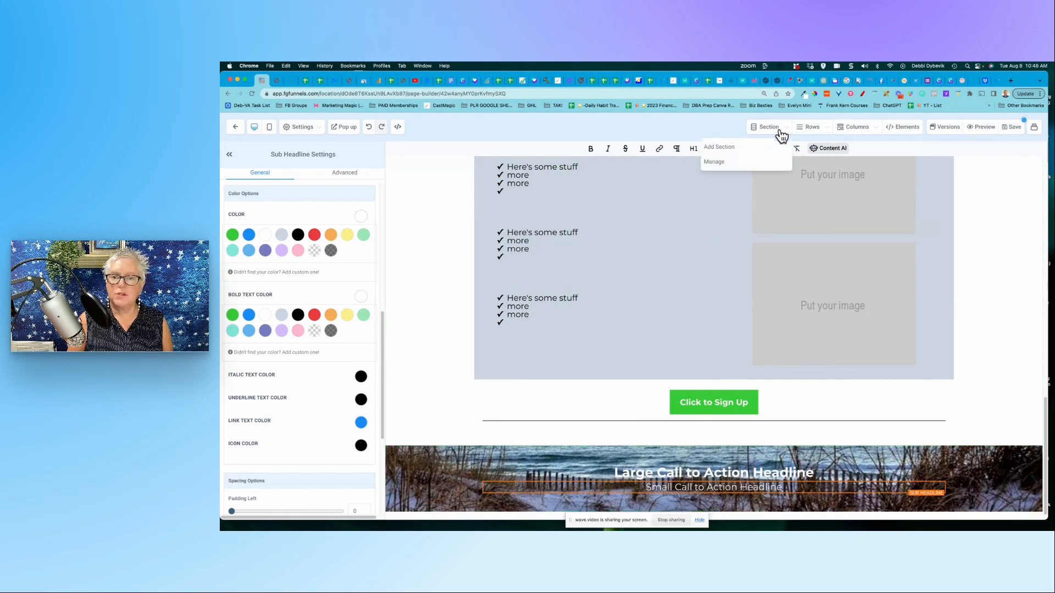
left_click(719, 147)
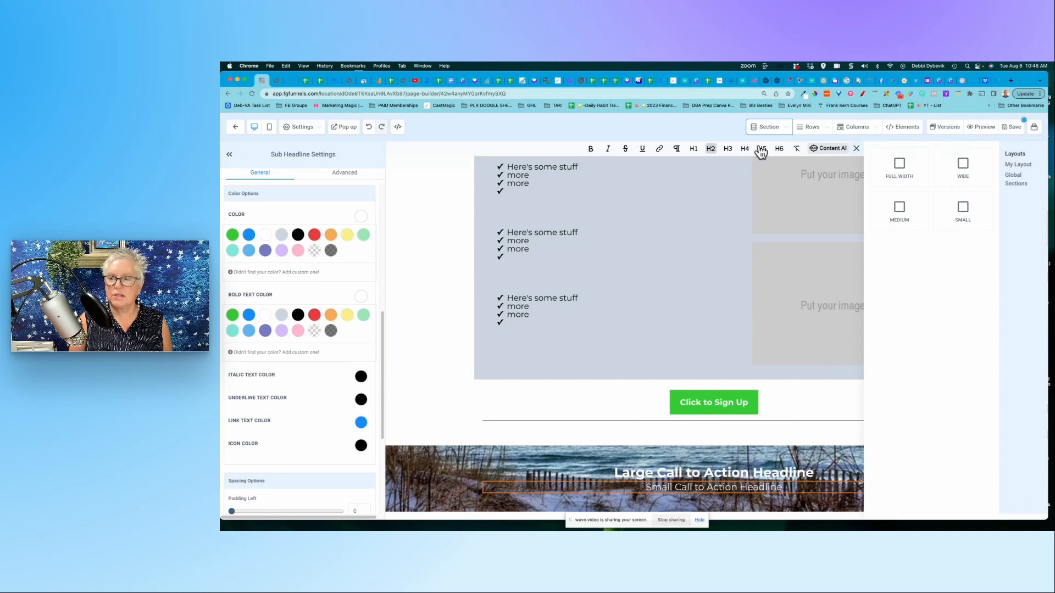
left_click(1018, 165)
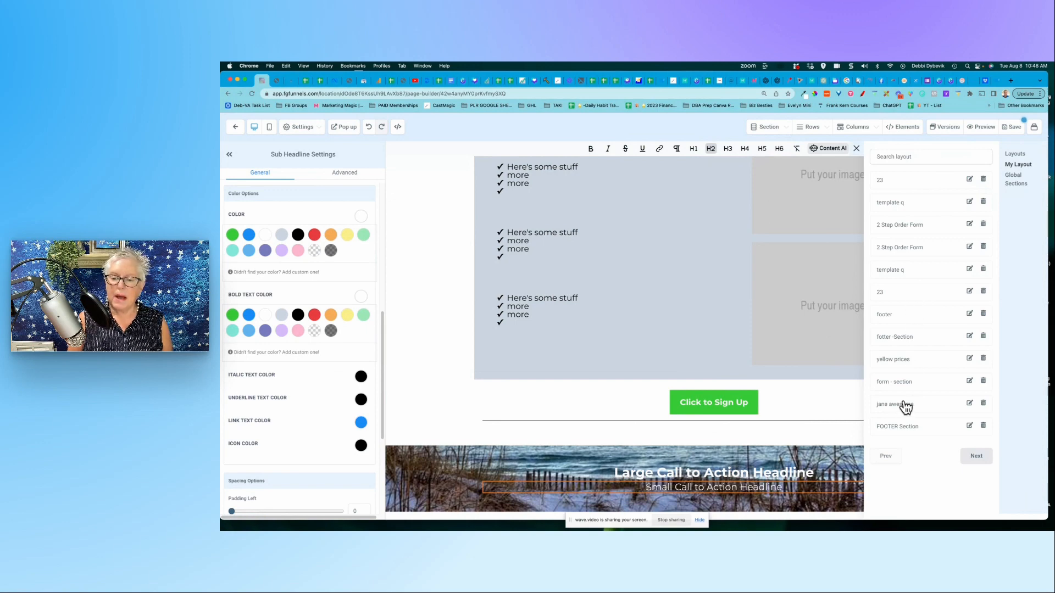
left_click(977, 457)
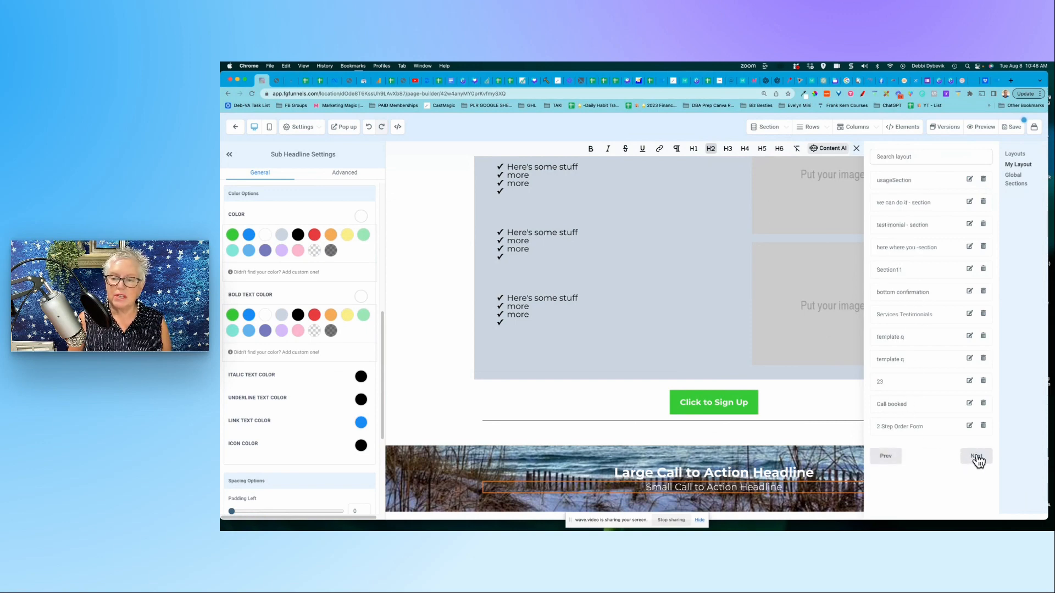
left_click(976, 457)
left_click(976, 458)
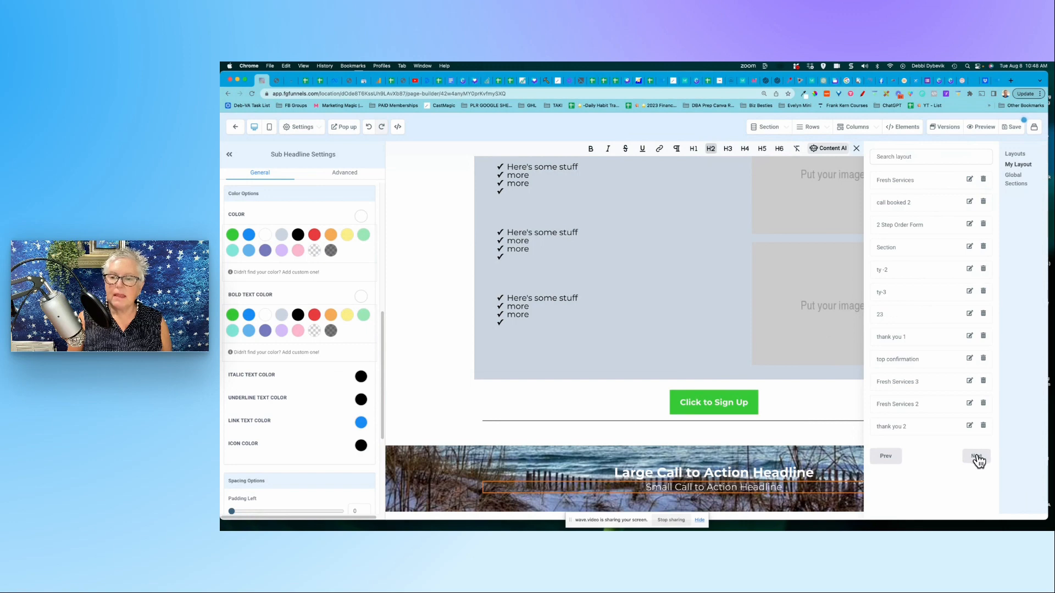
left_click(976, 457)
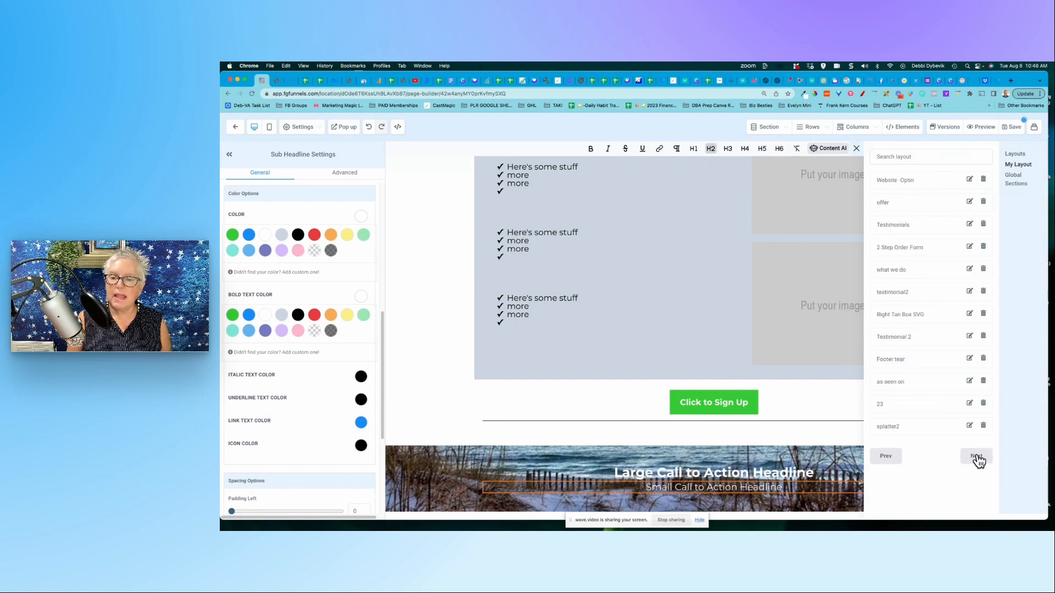
left_click(976, 457)
left_click(977, 457)
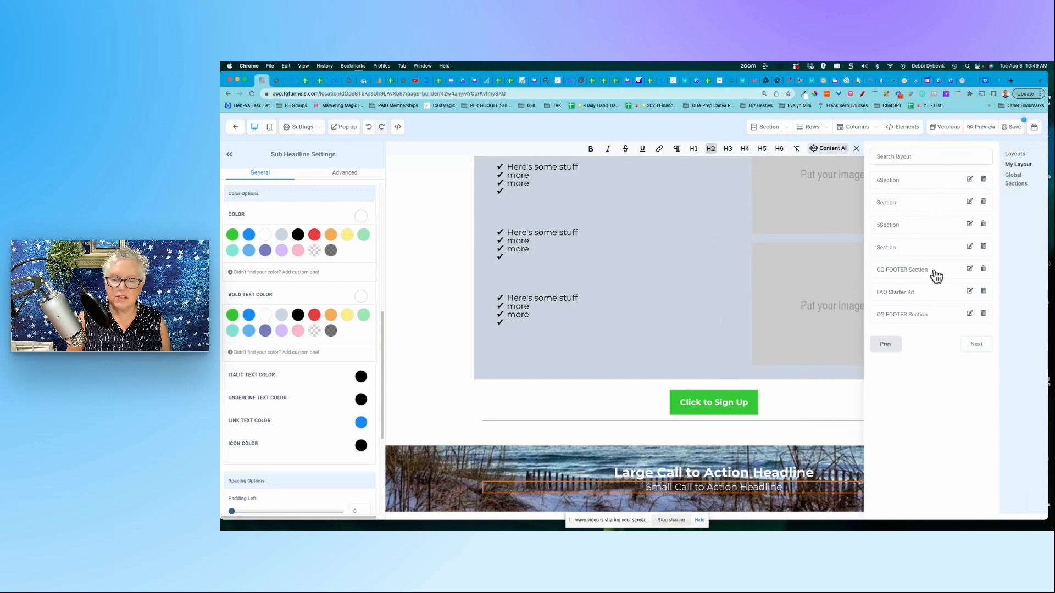
left_click_drag(932, 275, 749, 483)
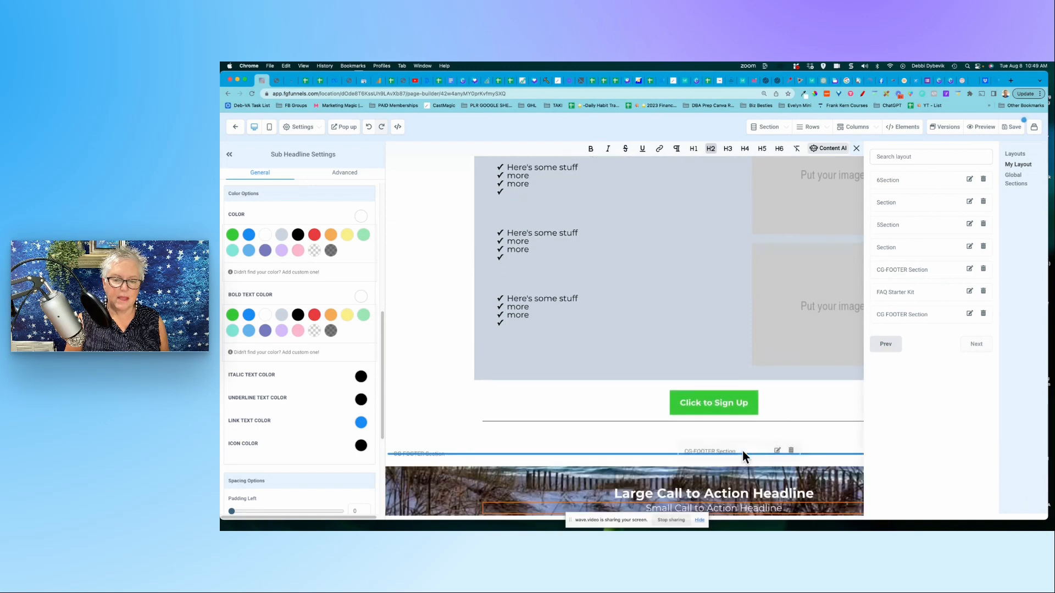
scroll(985, 369, "down", 2)
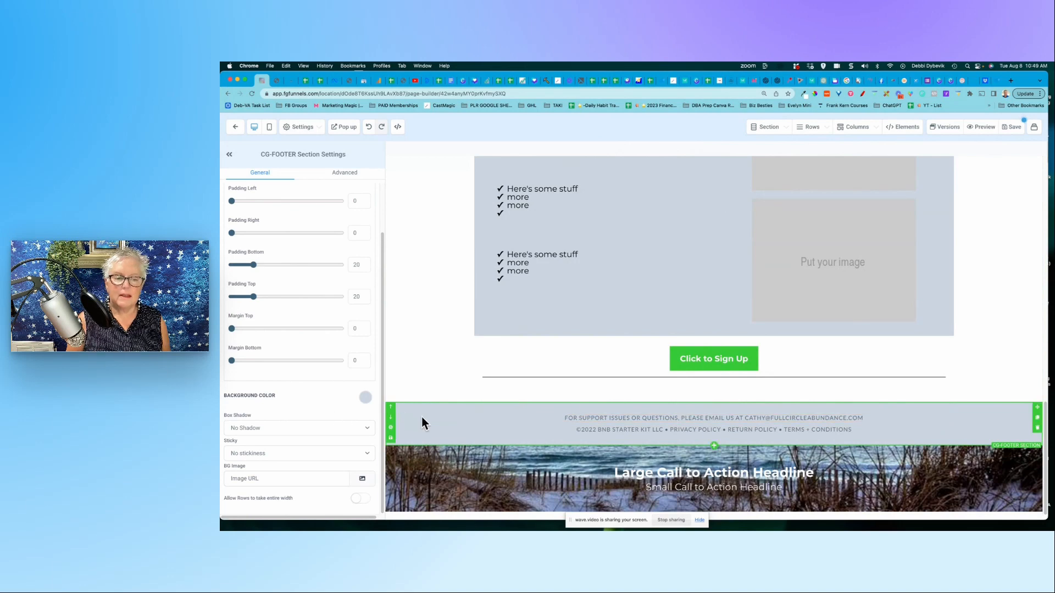
left_click(390, 417)
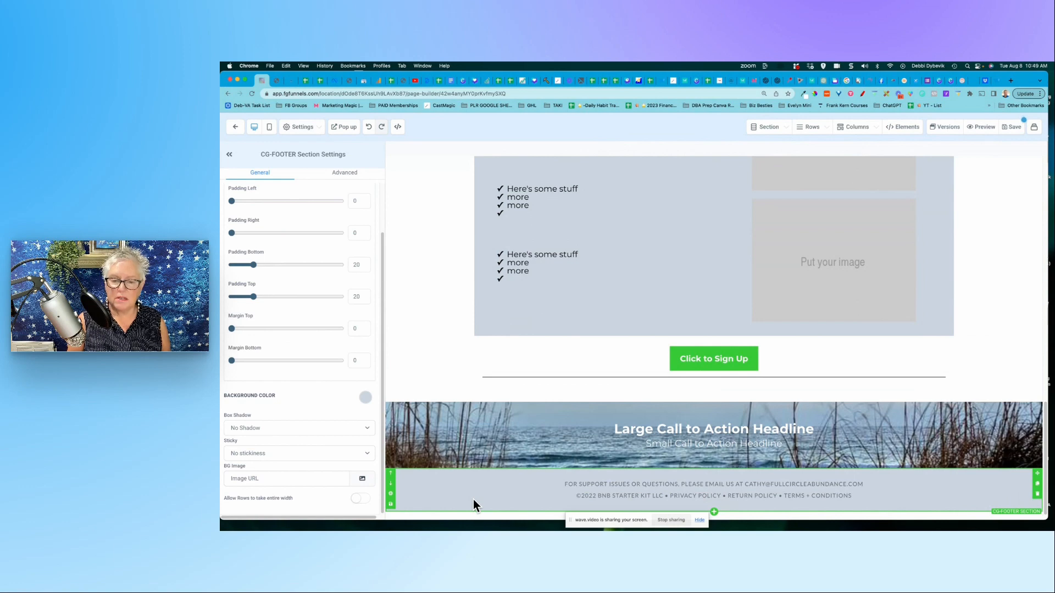
Open the Enjoy Pensacola section's settings and review the assembled page from the footer back up to its upper sections
left_click(445, 431)
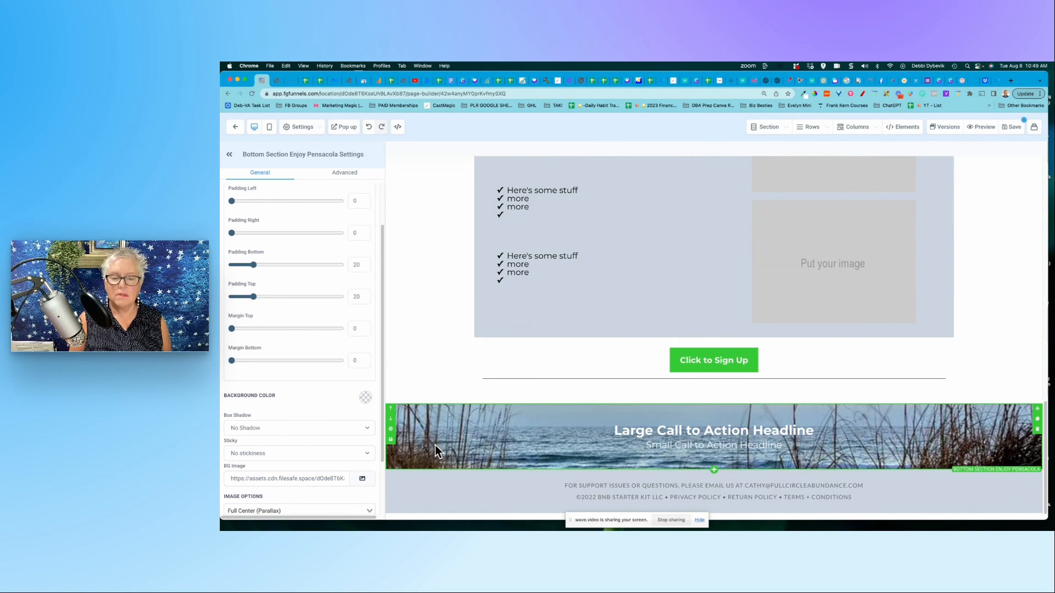
scroll(435, 445, "up", 10)
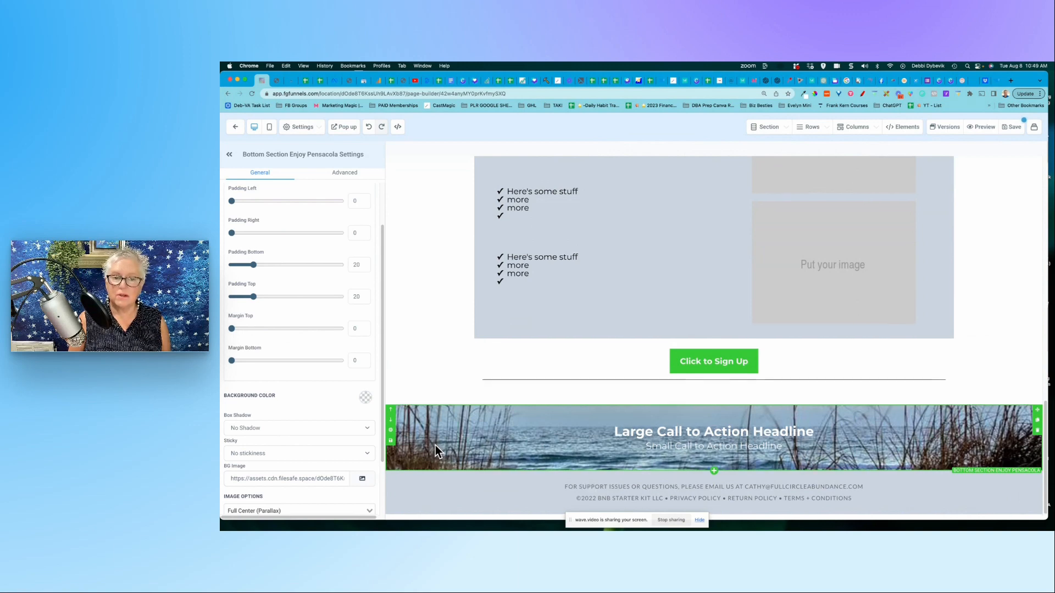
scroll(435, 451, "up", 5)
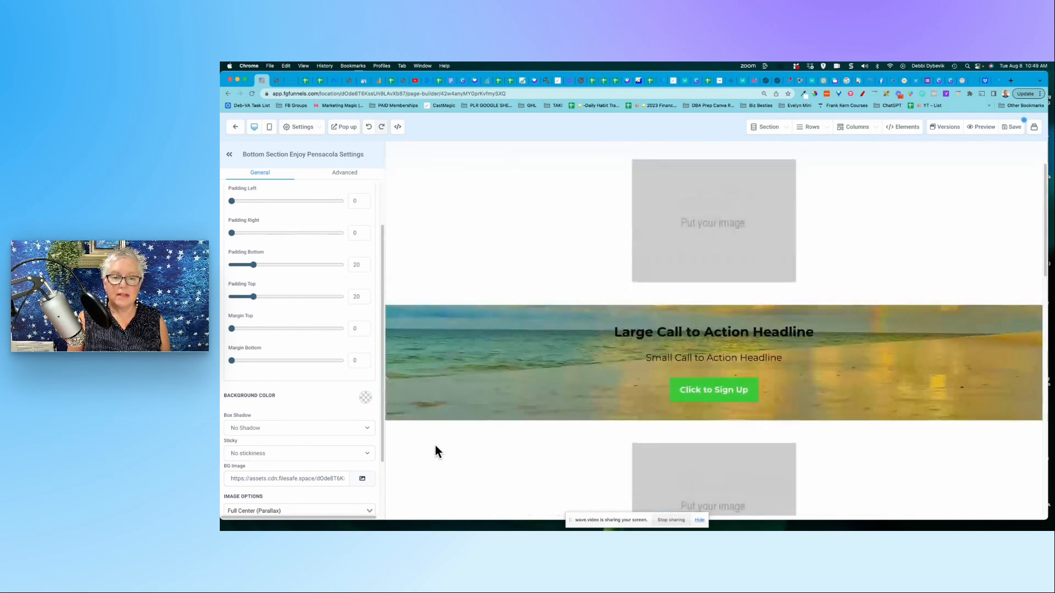